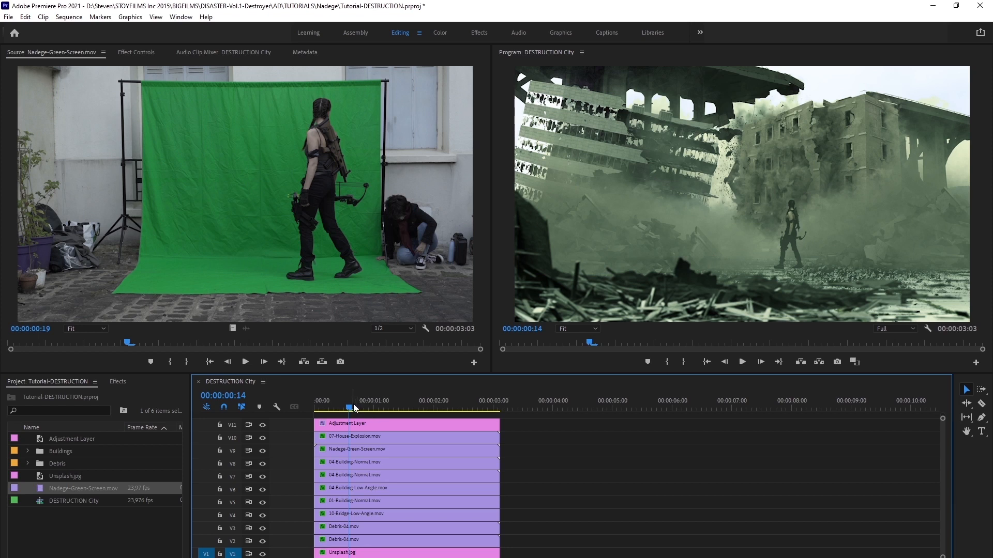
- Place Nadege-Green-Screen.mov on track V1 at 00:00:04:10, after the finished composite, and scrub through its footage
drag(353, 409, 373, 406)
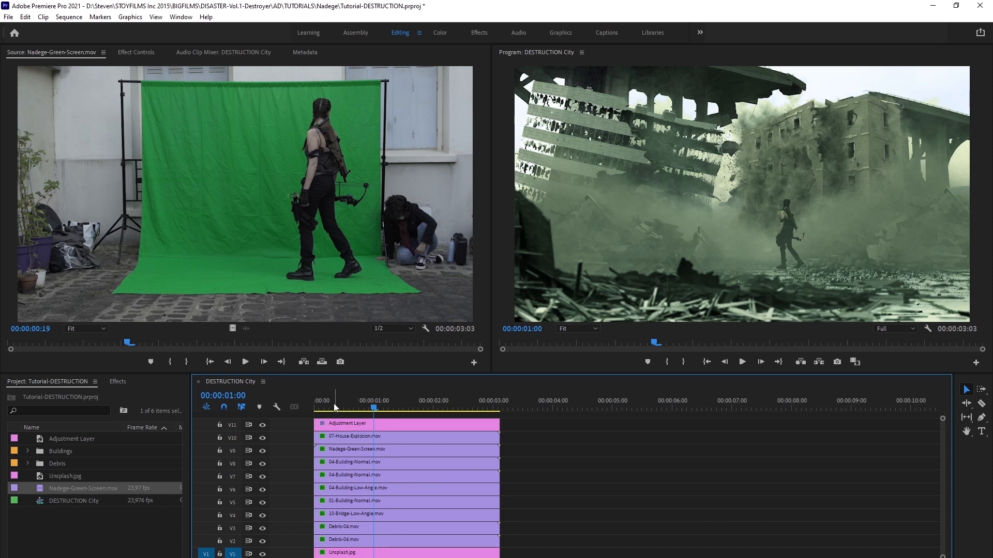
mouse_move(199, 342)
mouse_down()
mouse_move(380, 345)
mouse_move(116, 344)
mouse_move(266, 345)
mouse_move(217, 344)
mouse_up()
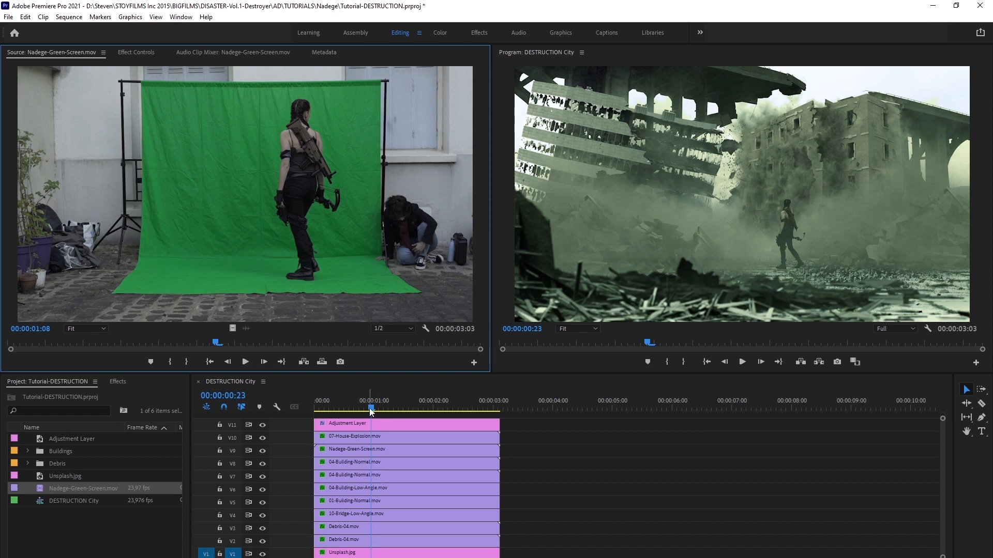
drag(366, 409, 578, 408)
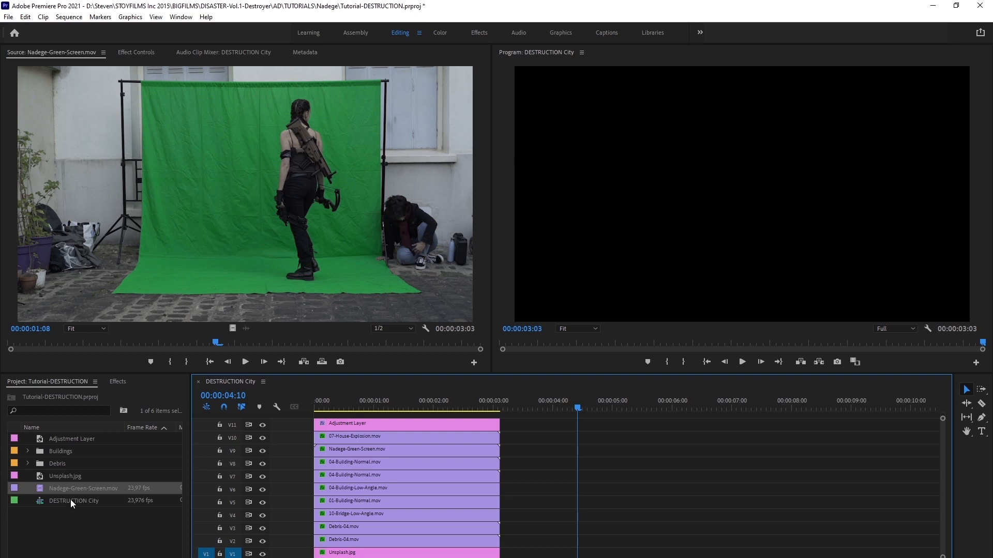
drag(41, 488, 580, 553)
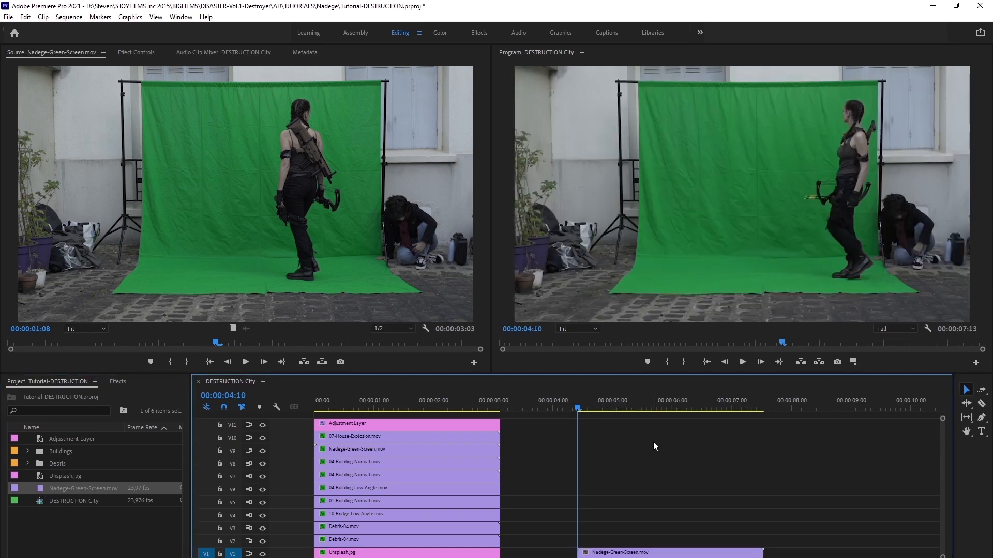
drag(579, 409, 653, 409)
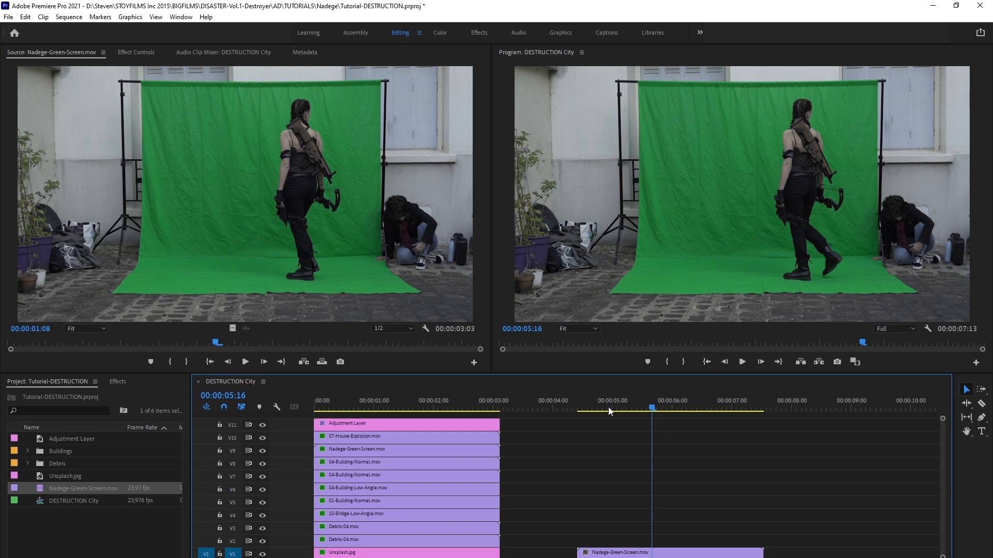
drag(608, 406, 666, 413)
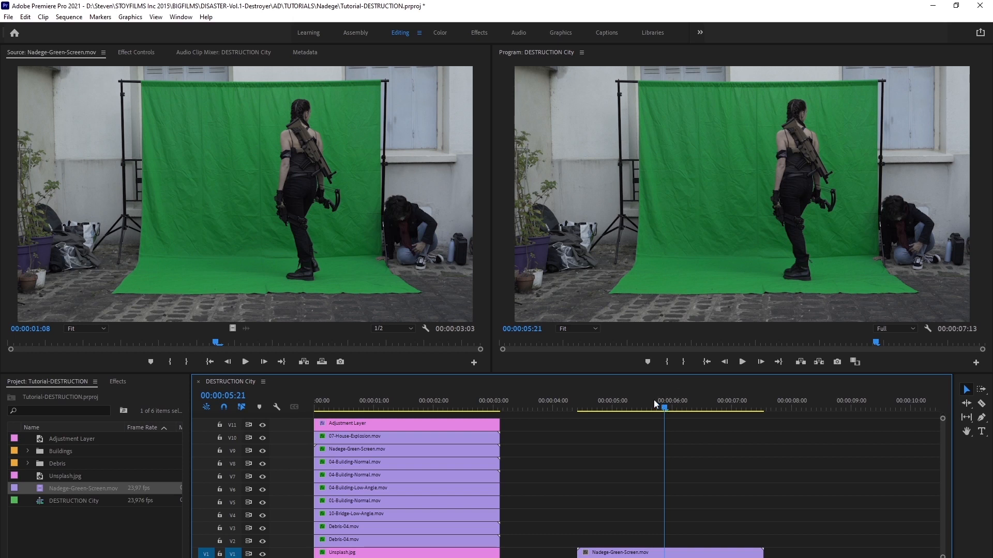
drag(605, 403, 731, 407)
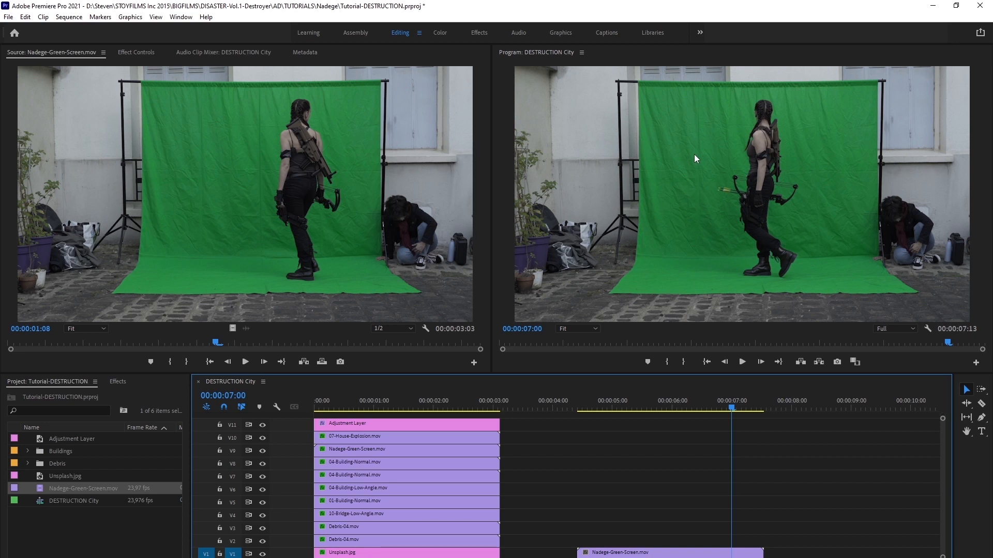
- Draw a closed Pen mask on the green-screen clip's Opacity near its start, tracing the outline of the green backdrop
key(Up)
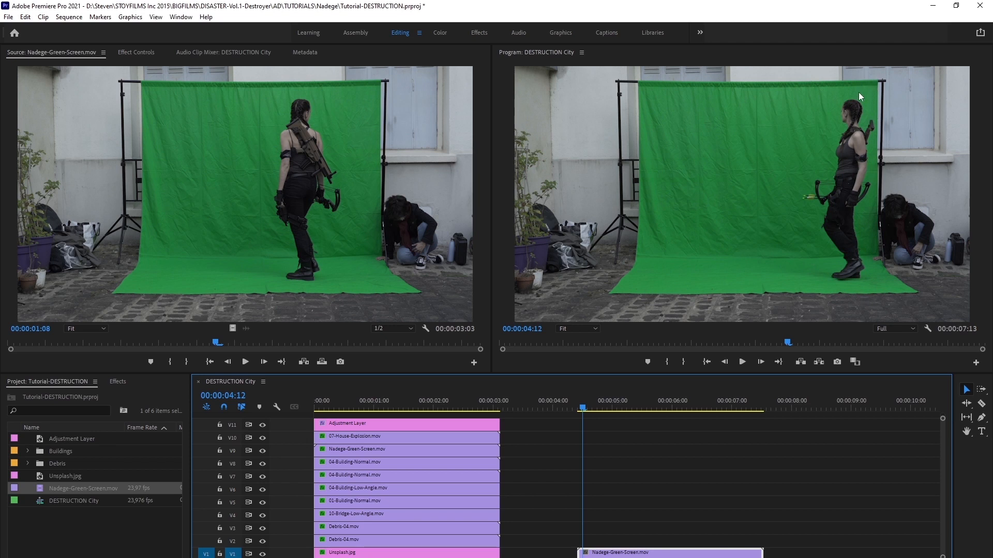
click(137, 53)
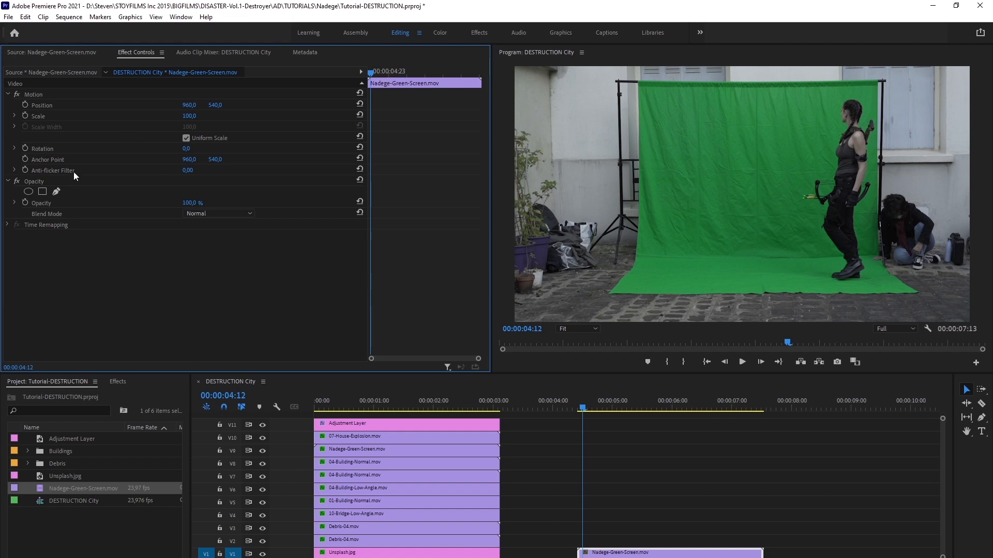
click(40, 183)
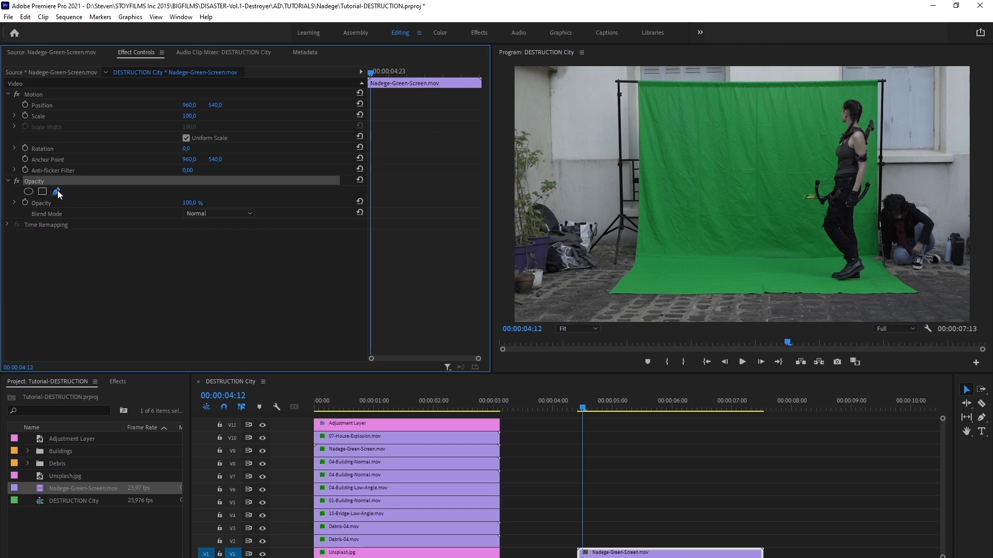
click(57, 191)
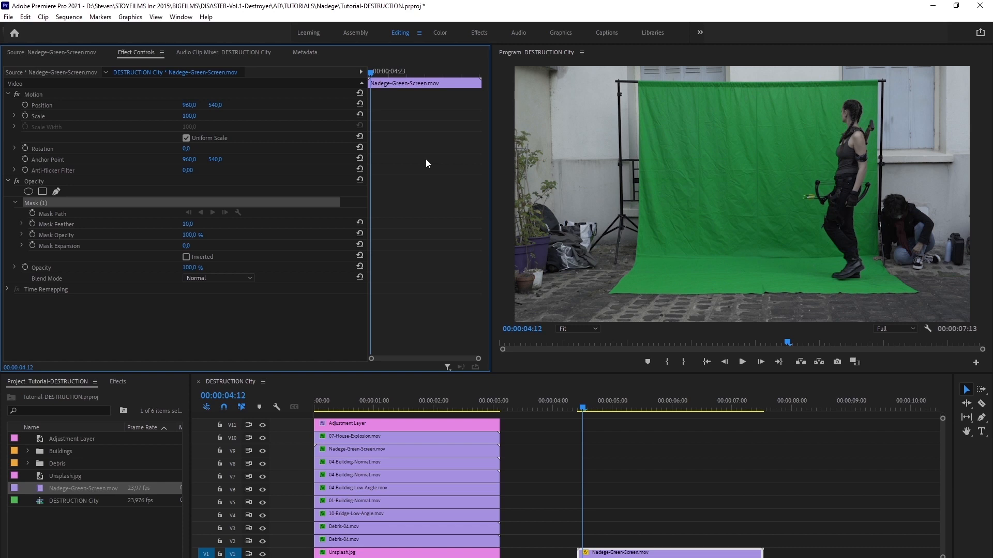
click(642, 92)
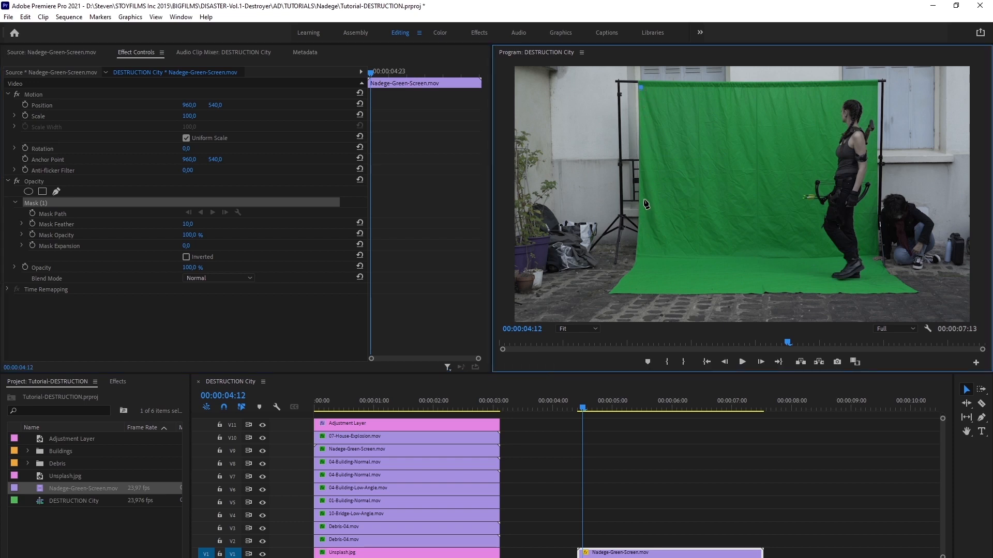
drag(644, 204, 642, 218)
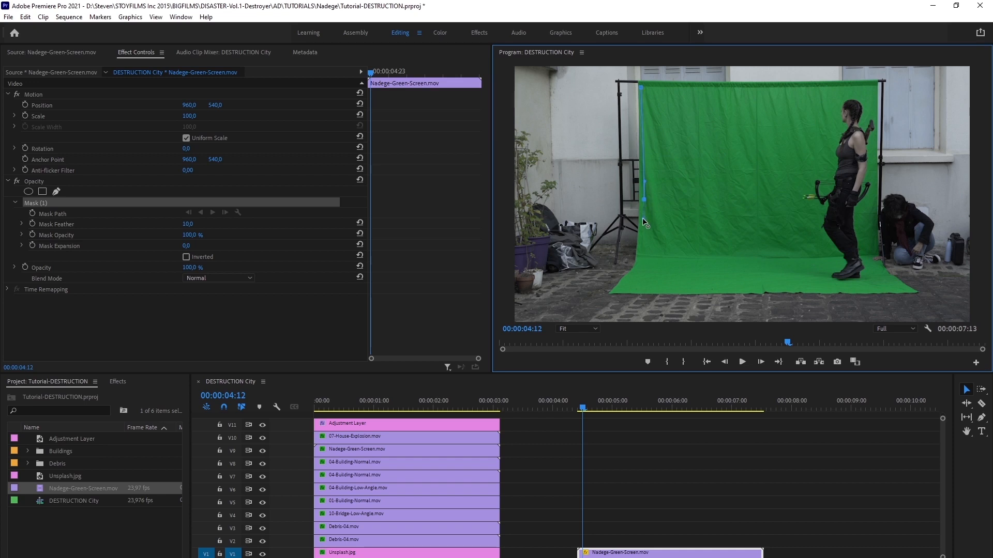
click(637, 269)
click(612, 294)
click(912, 293)
click(872, 259)
click(873, 221)
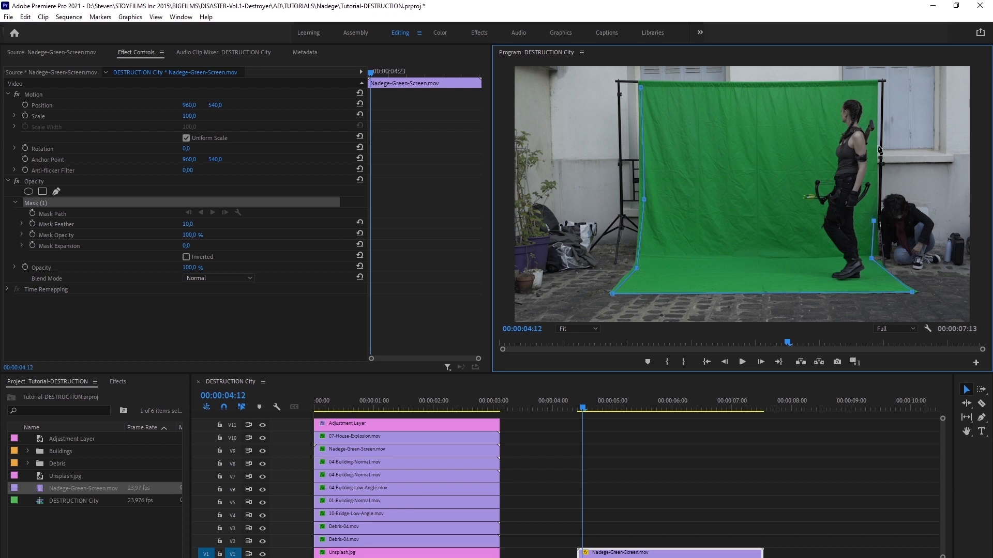
click(874, 89)
click(641, 88)
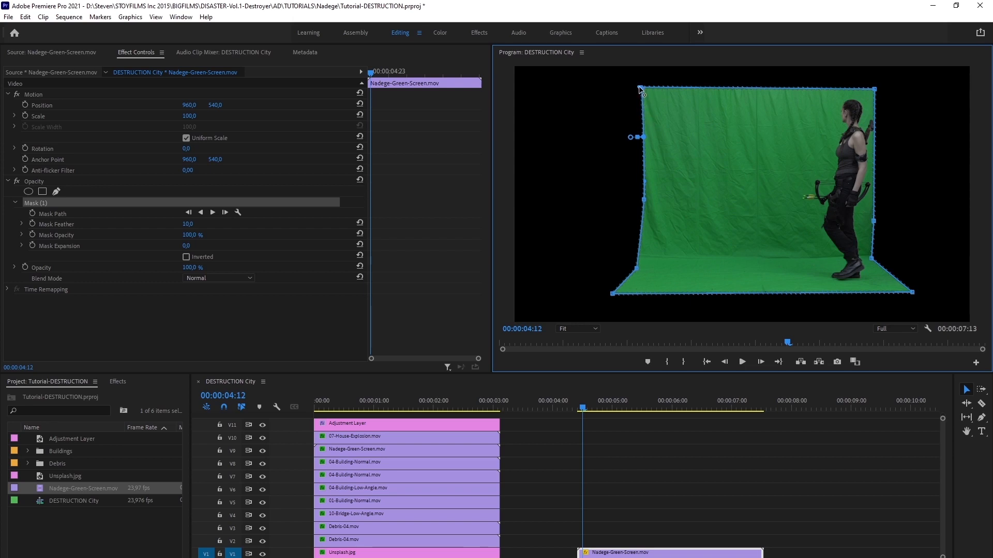
- Pull the opacity mask's corner points slightly inward to fit just inside the green backdrop's edges
drag(640, 89, 641, 89)
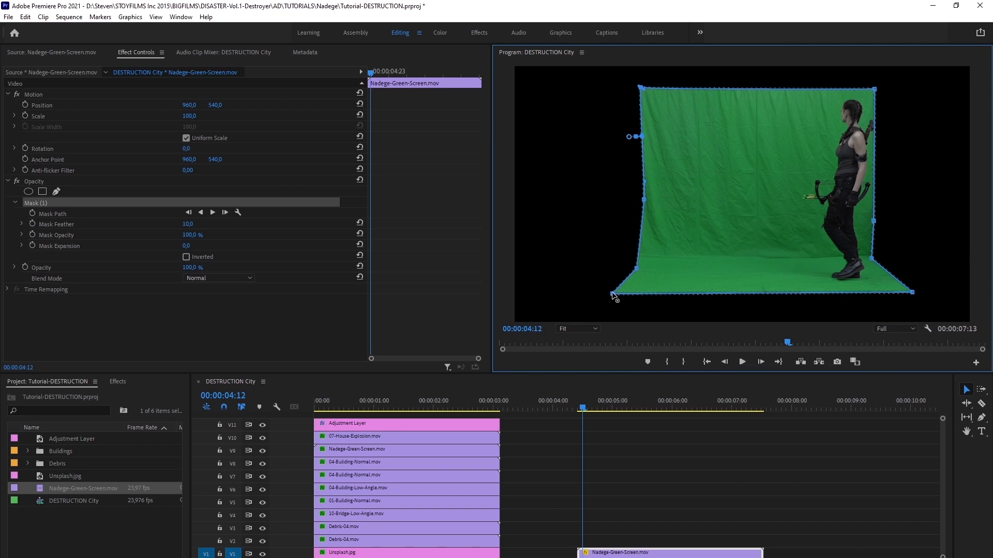
drag(612, 295, 615, 293)
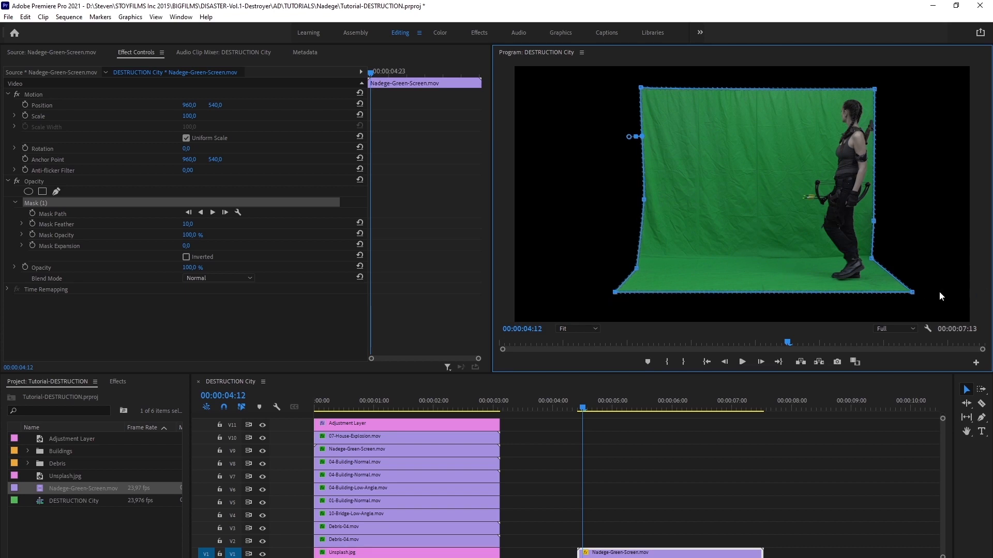
drag(912, 294, 910, 293)
drag(872, 259, 869, 258)
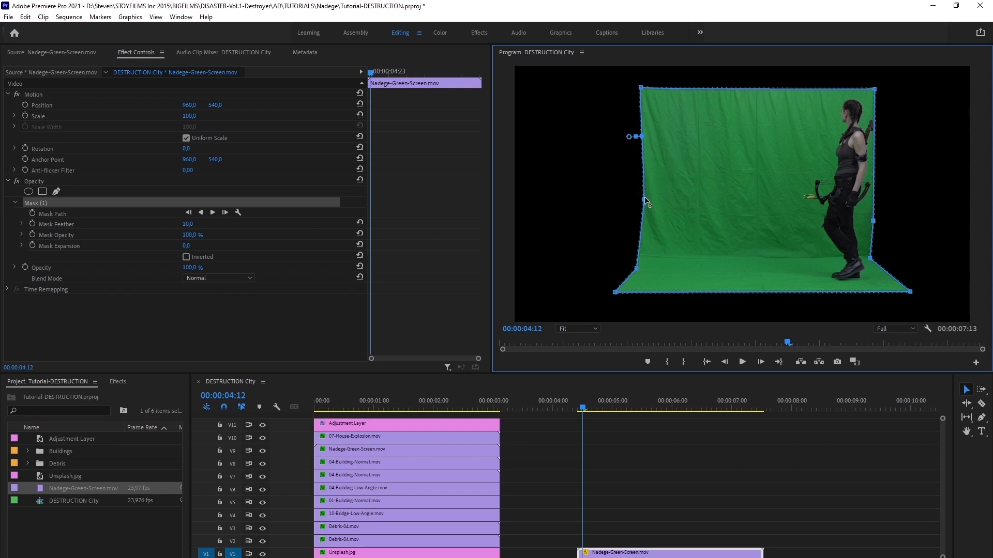
click(607, 499)
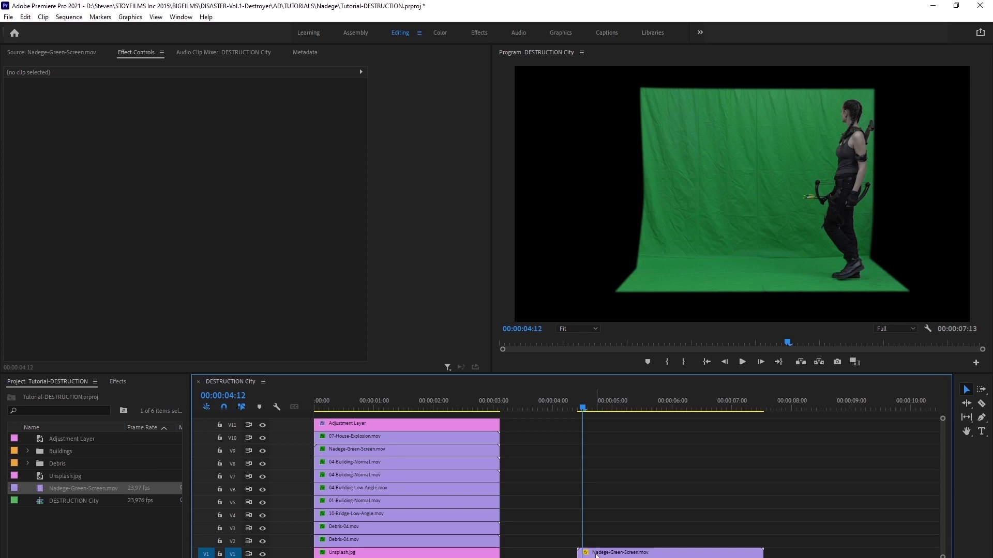
- Preview Unsplash.jpg as source footage and move the masked green-screen clip up to track V2
click(62, 475)
double_click(35, 477)
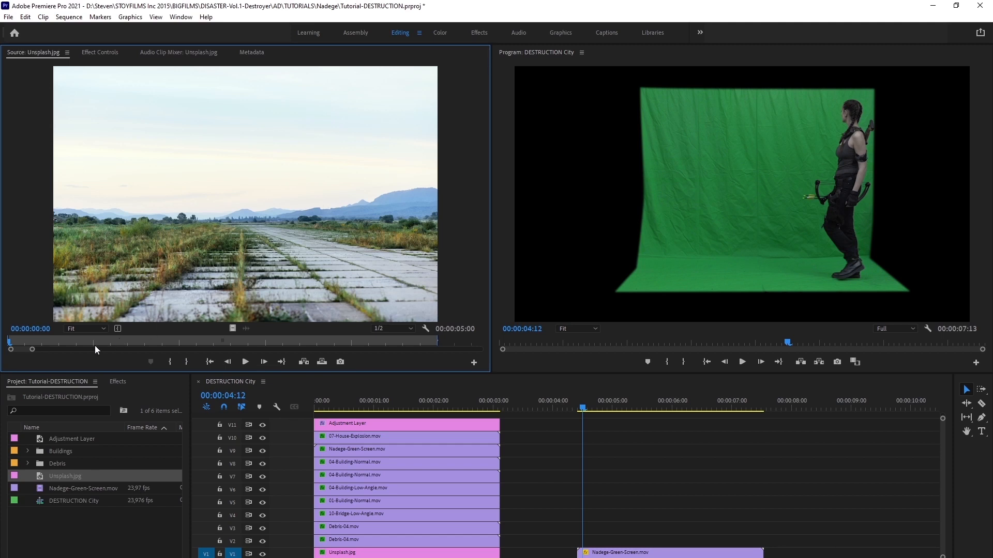
drag(81, 345, 209, 346)
drag(602, 556, 607, 549)
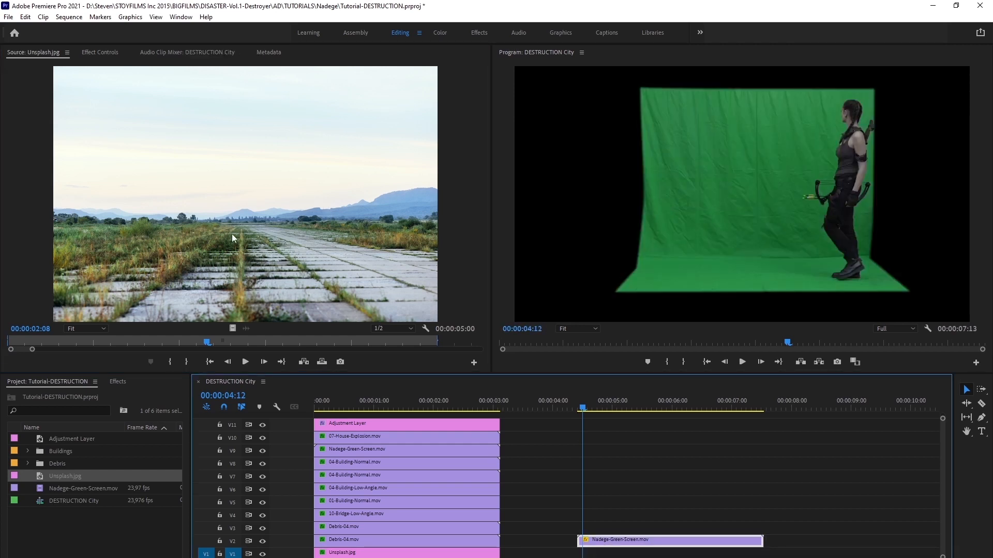
- Place Unsplash.jpg on track V1 beneath the green-screen clip, trimmed to the same length and scaled down
drag(175, 203, 577, 554)
drag(875, 555, 762, 554)
drag(189, 117, 172, 116)
- Apply the Ultra Key keying effect to the green-screen clip on track V2, with the playhead at 00:00:05:22
click(616, 540)
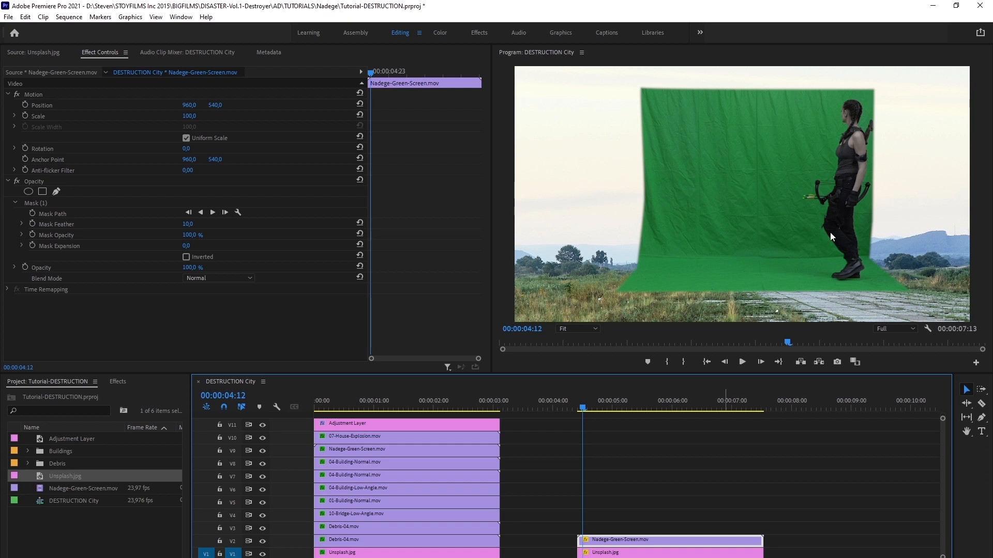
drag(601, 407, 667, 403)
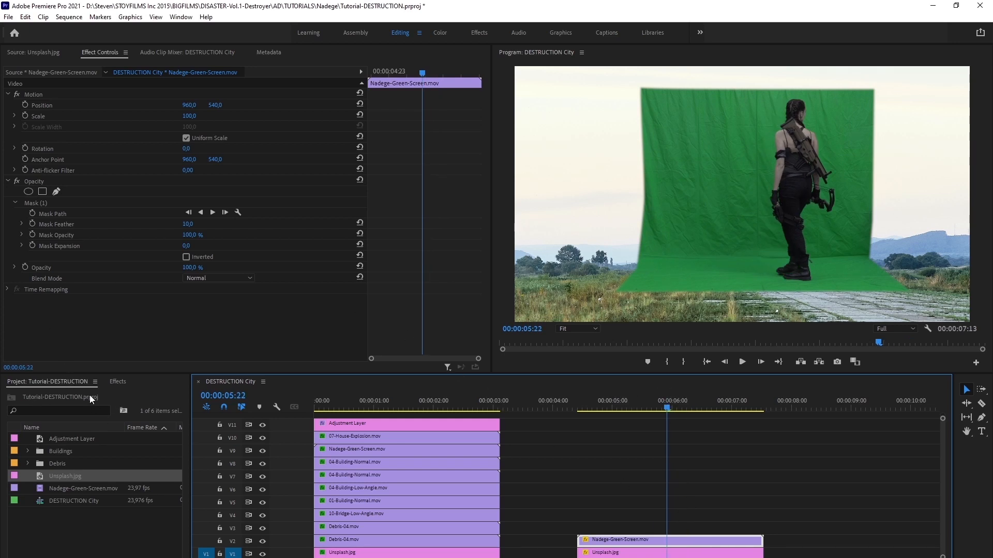
click(123, 383)
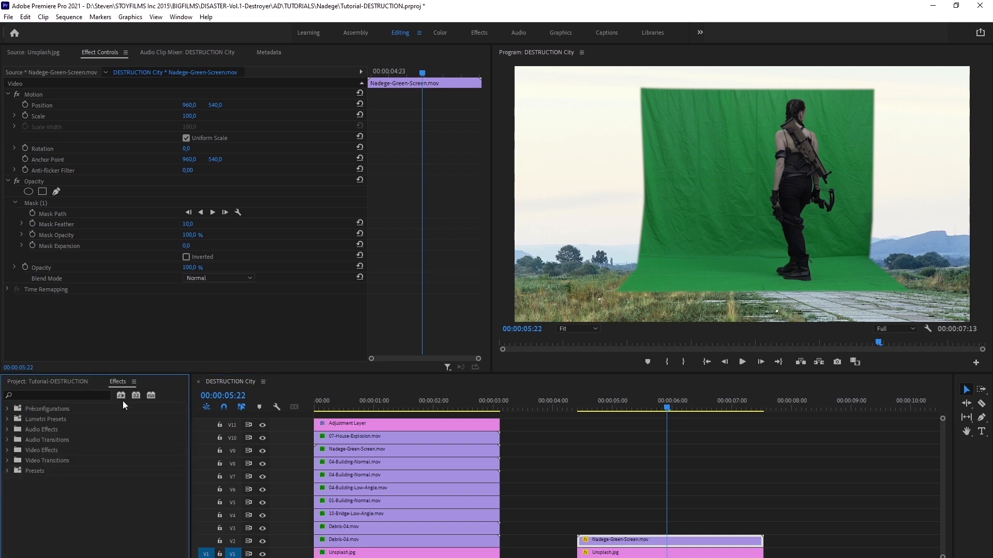
click(8, 450)
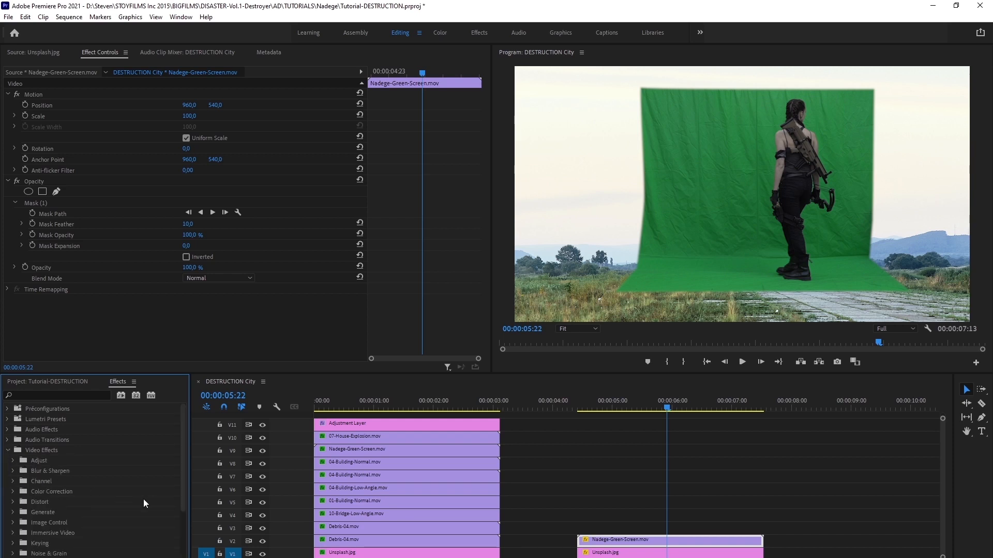
scroll(128, 495, down, 4)
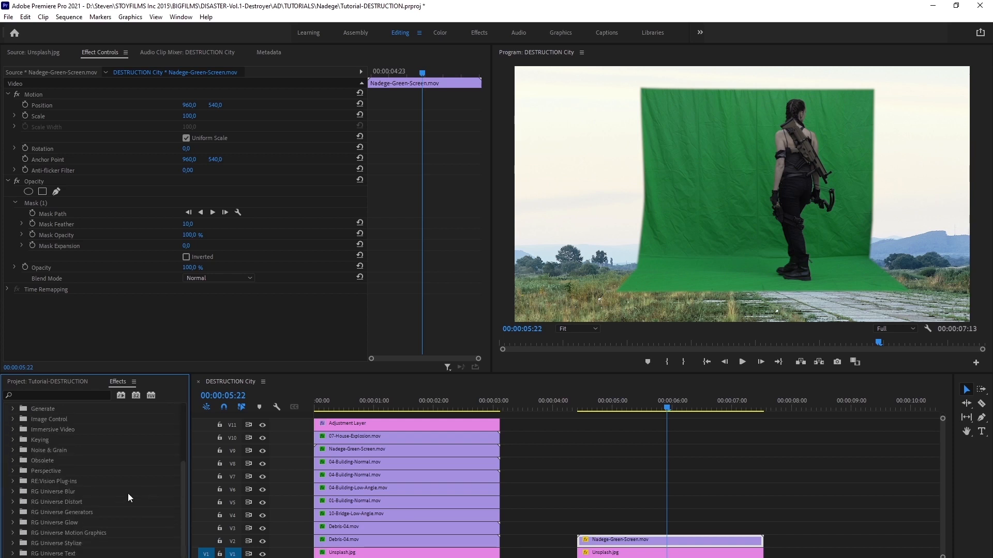
click(13, 440)
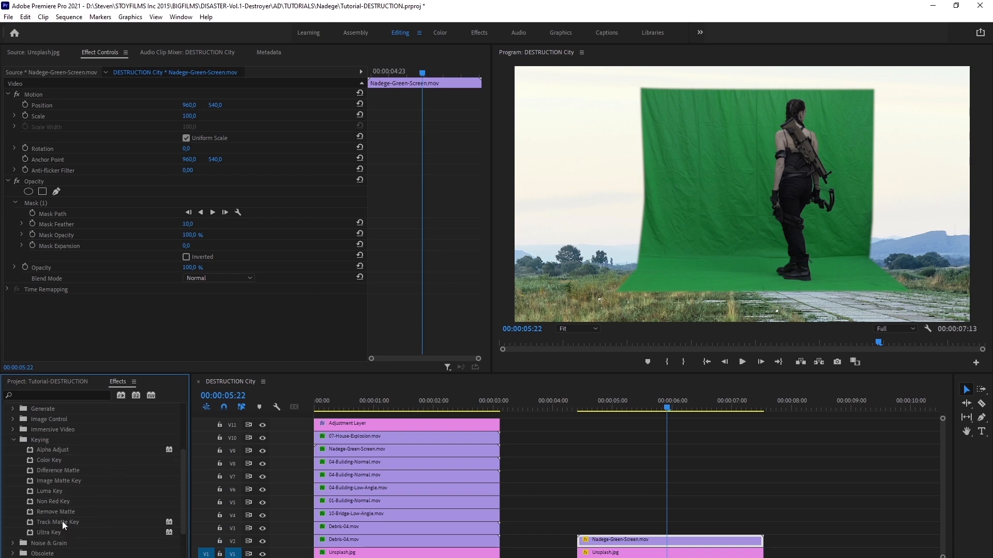
click(49, 532)
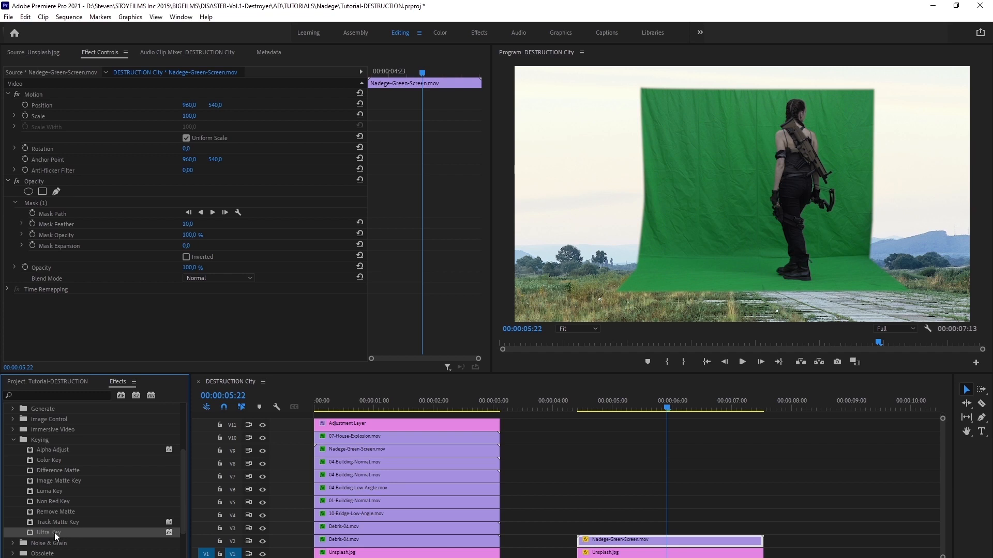
drag(53, 533, 655, 546)
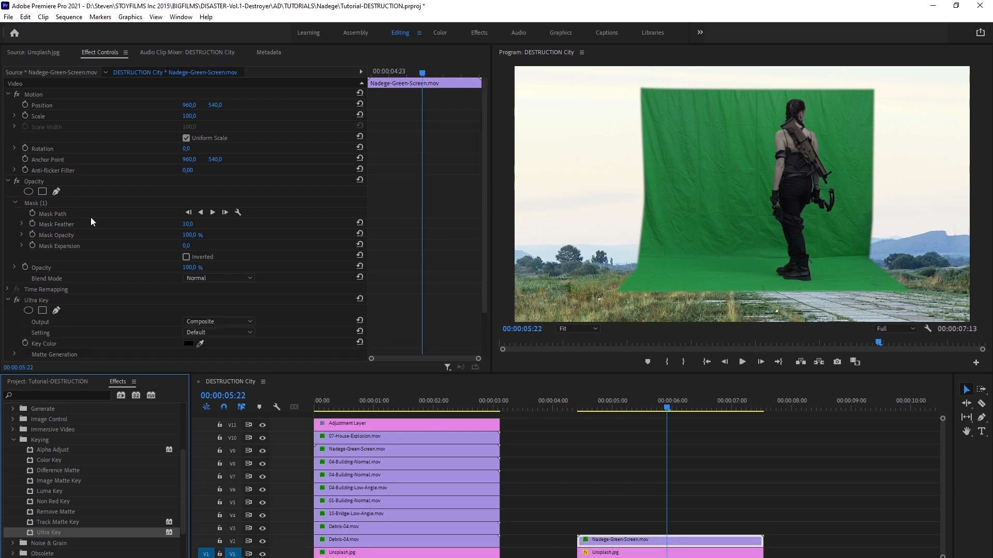
- Sample the green backdrop as Ultra Key's key color and set the effect's Setting to Aggressive
scroll(131, 278, down, 2)
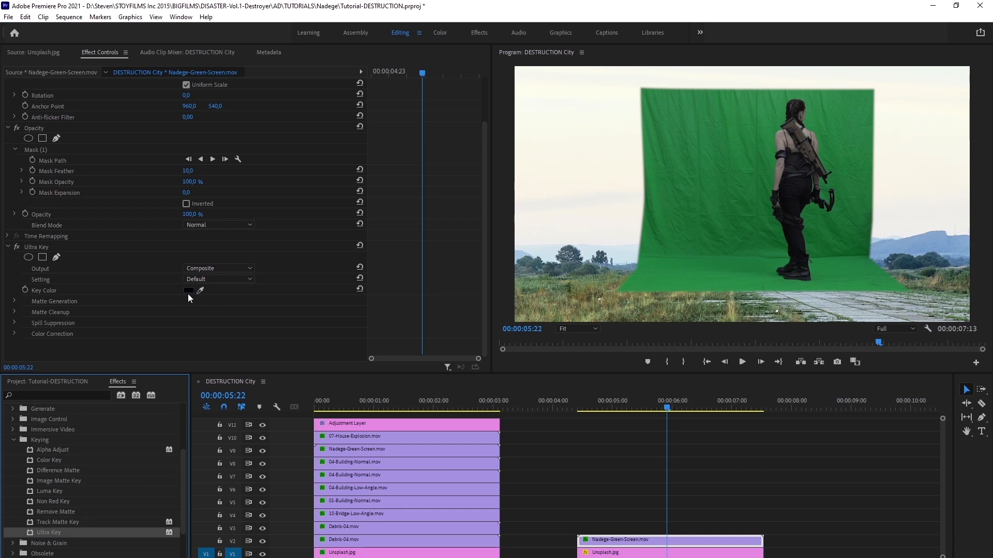
click(201, 290)
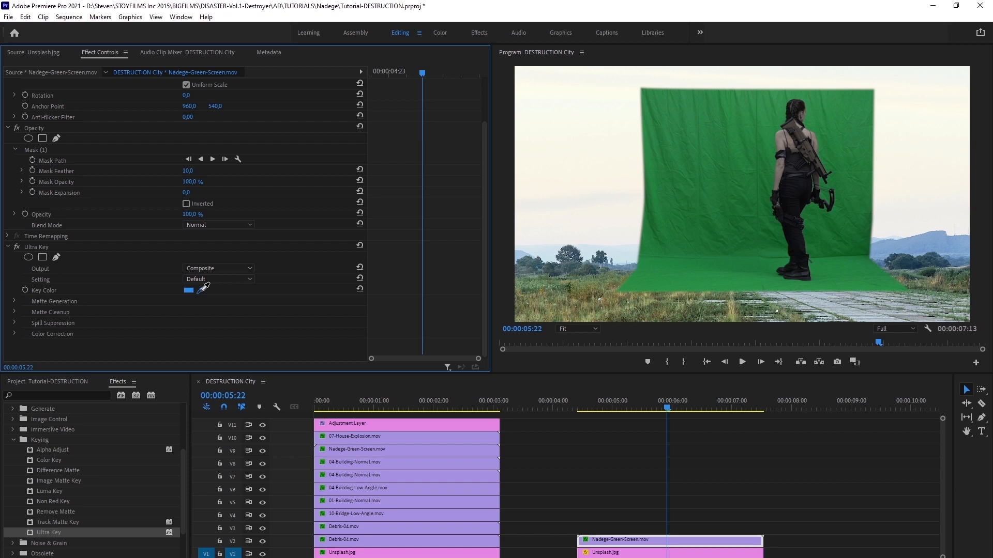
click(853, 139)
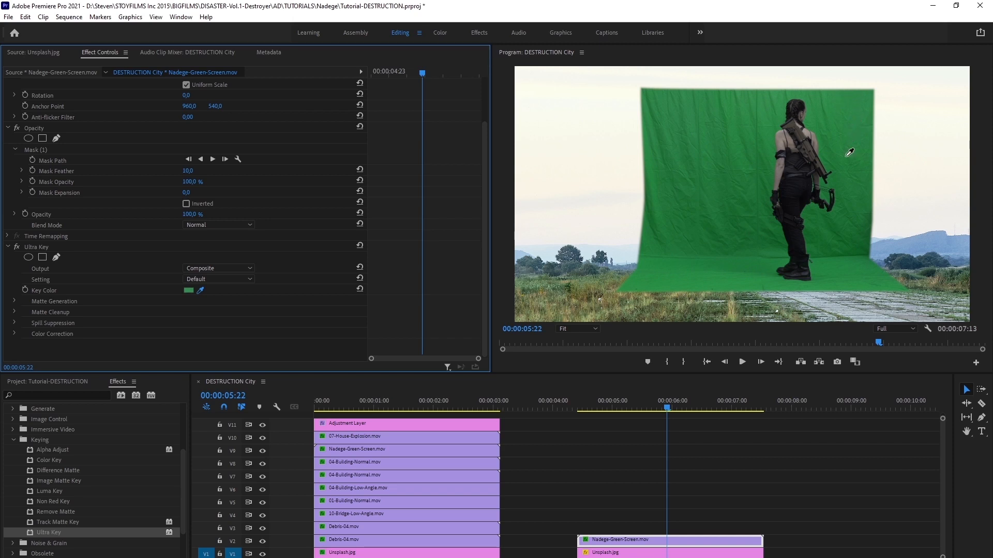
click(867, 242)
click(745, 166)
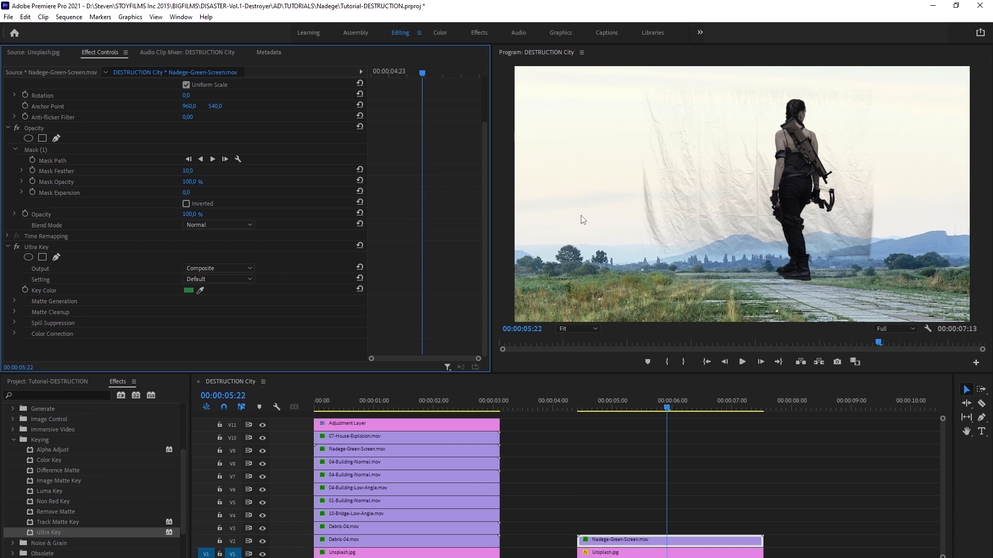
click(246, 280)
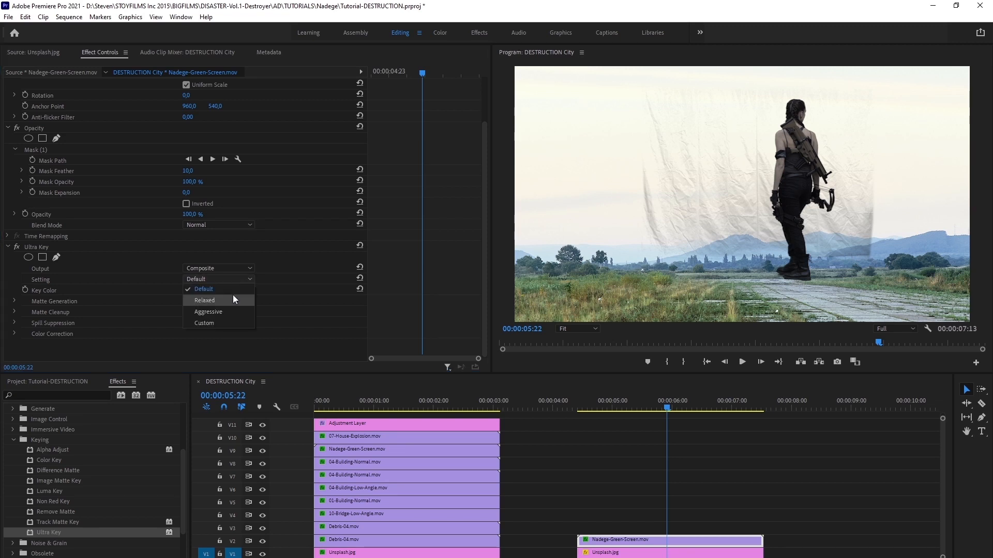
click(212, 314)
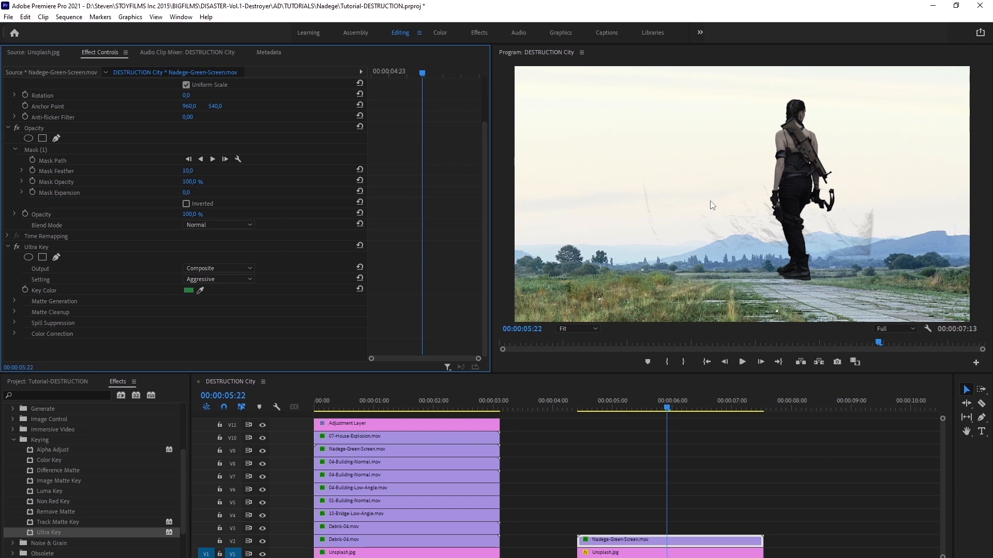
- Refine Ultra Key's Matte Generation with Highlight 49, Shadow 45, Tolerance 100 and Pedestal 100
click(15, 301)
scroll(290, 313, down, 2)
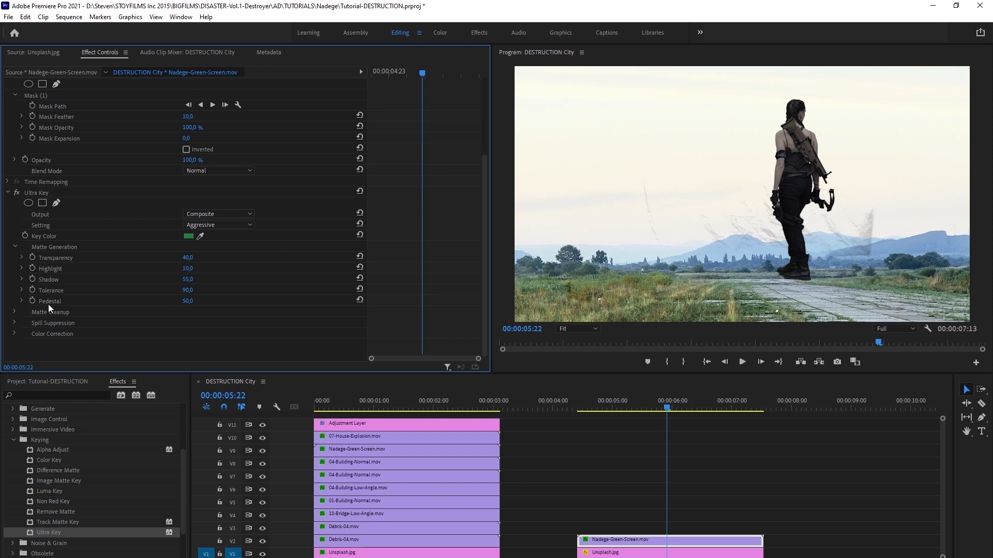
mouse_move(192, 305)
mouse_down()
mouse_move(218, 305)
mouse_move(197, 303)
mouse_up()
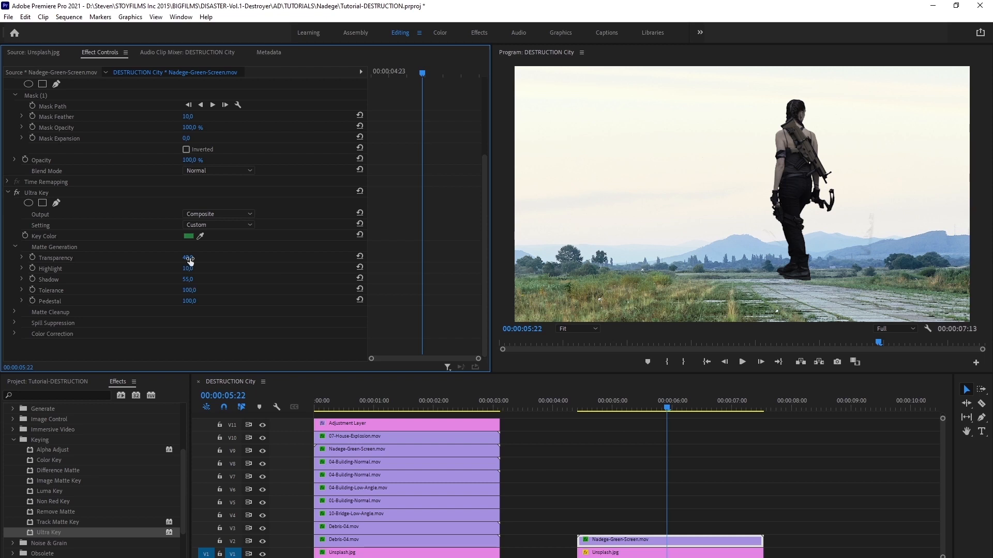
mouse_move(189, 259)
mouse_down()
mouse_move(169, 259)
mouse_move(210, 258)
mouse_move(197, 258)
mouse_up()
drag(188, 269, 209, 280)
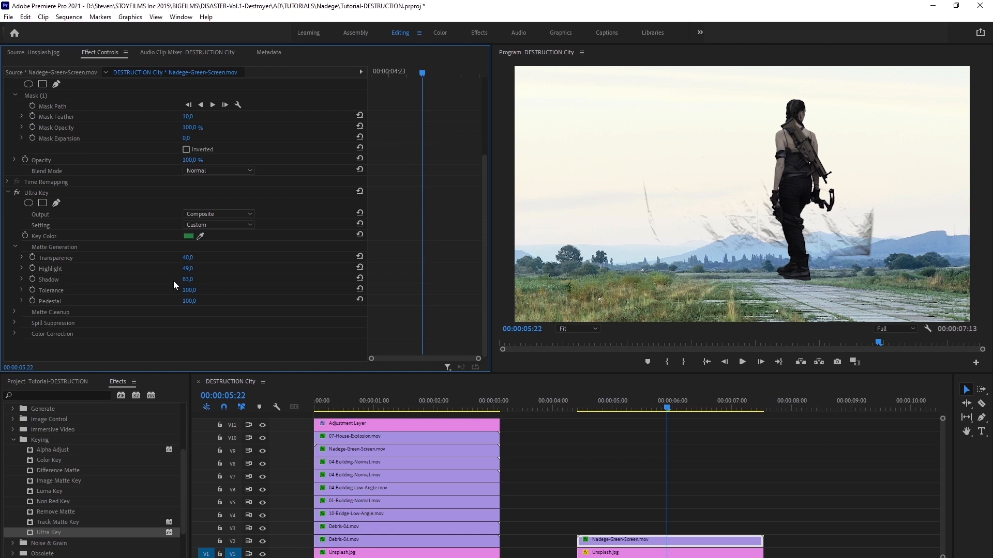
mouse_move(187, 279)
mouse_down()
mouse_move(166, 279)
mouse_move(194, 280)
mouse_up()
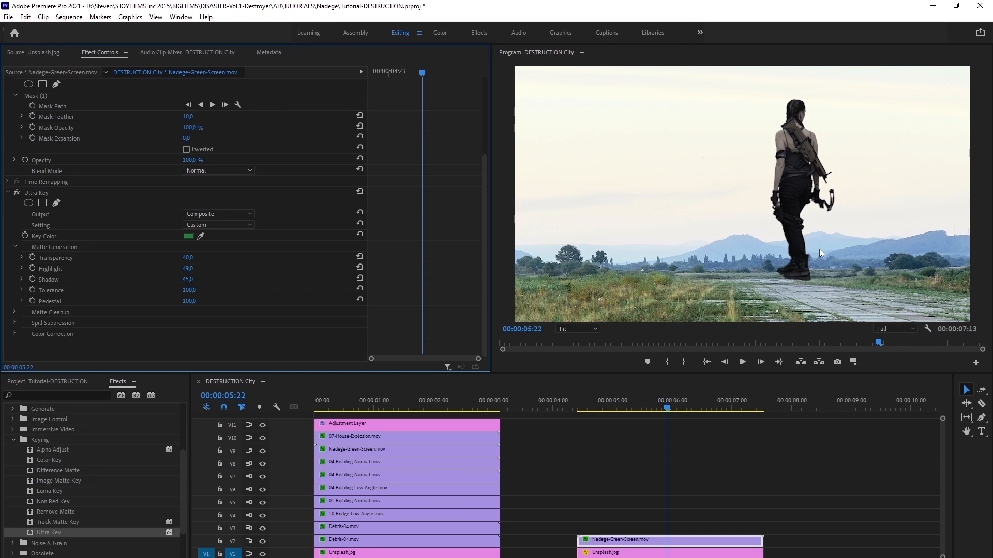
- Compare with the finished composite and set the vertical position of Unsplash.jpg beneath the green-screen clip to 431, with the playhead at 00:00:05:02
click(686, 544)
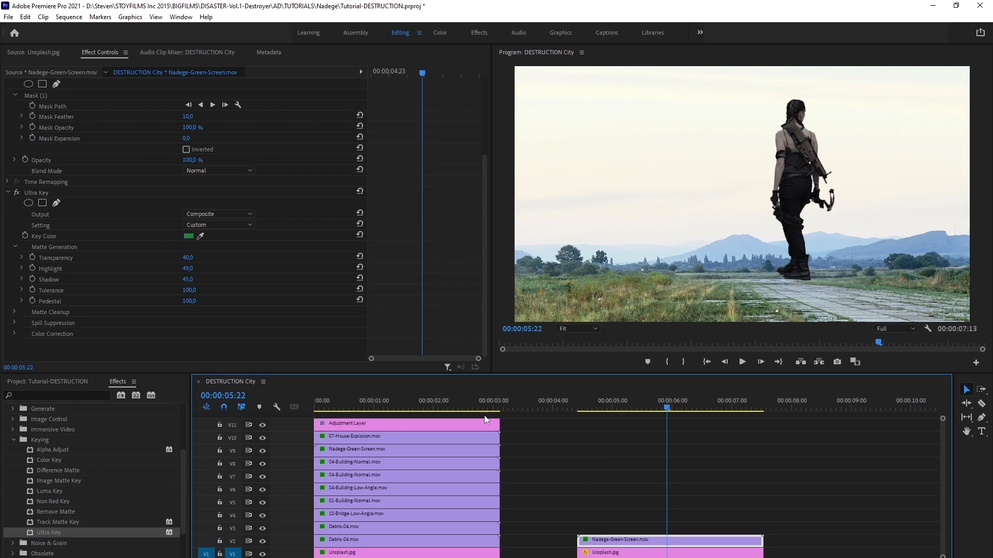
click(467, 406)
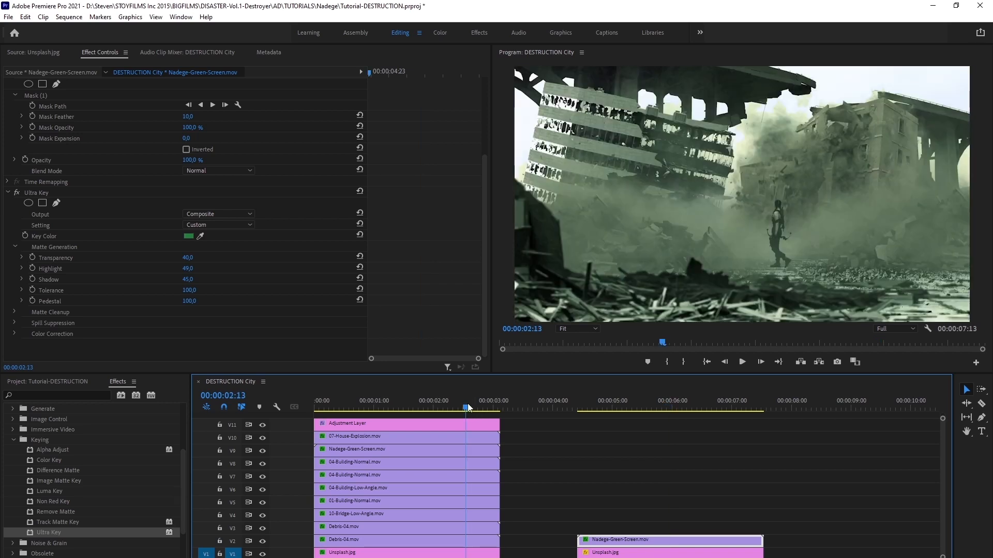
click(618, 400)
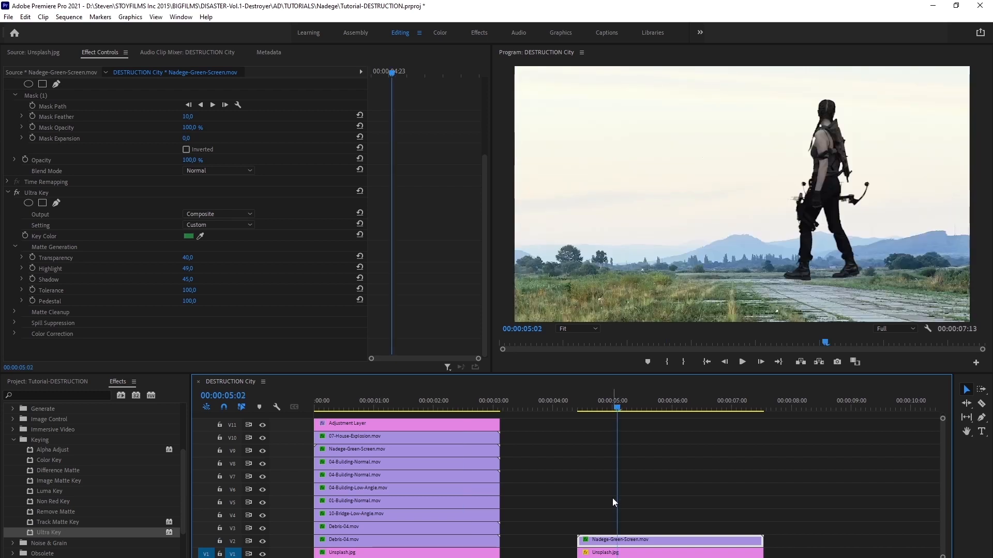
click(633, 554)
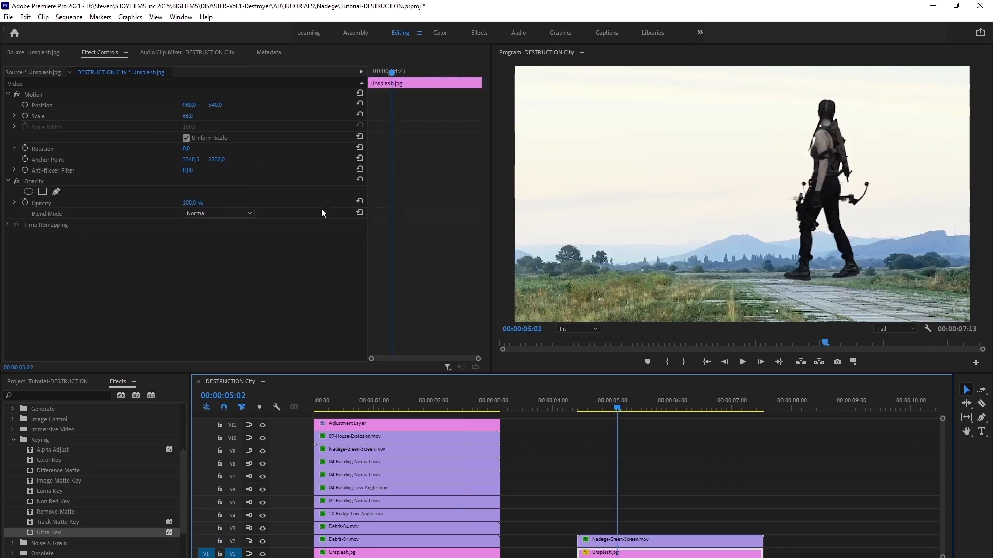
drag(224, 109, 170, 115)
- Scale the green-screen clip to 39 and stand the actress on the paved road at position 1125.8, 732
click(675, 540)
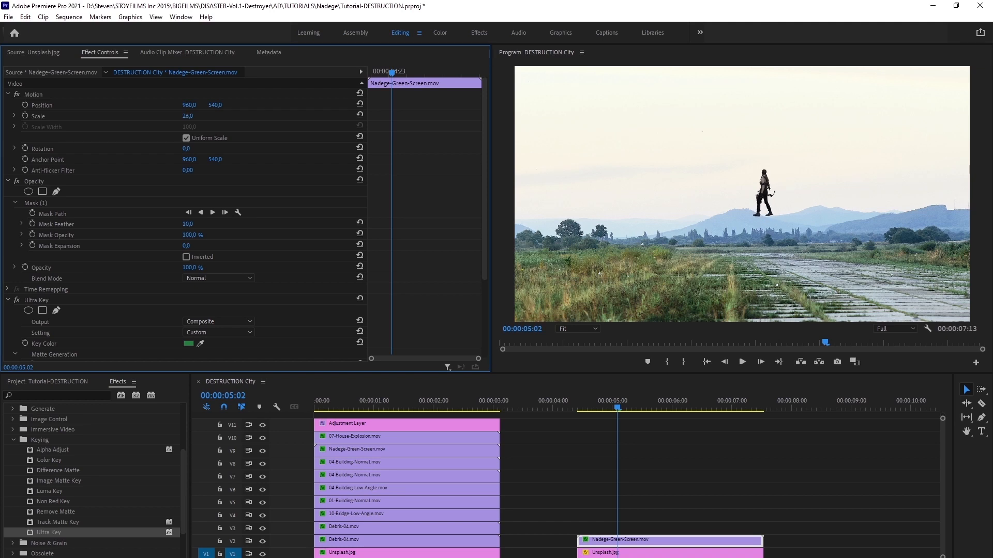
click(35, 94)
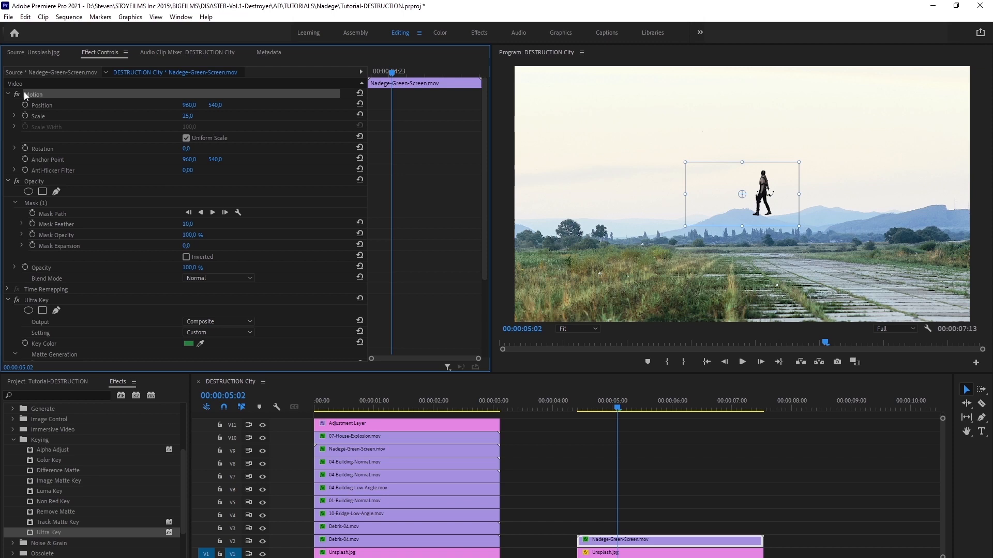
drag(768, 205, 811, 260)
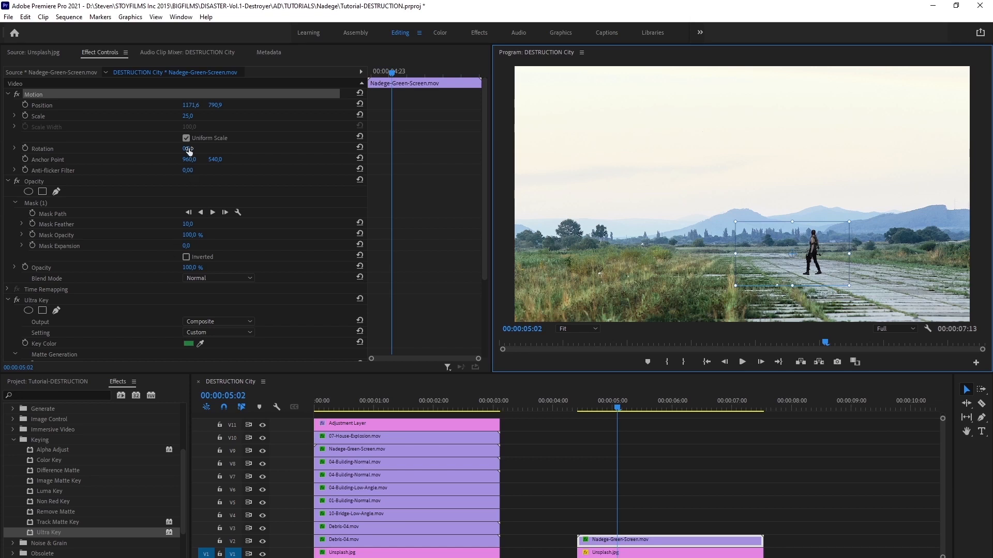
click(186, 119)
drag(187, 116, 191, 116)
drag(817, 266, 817, 258)
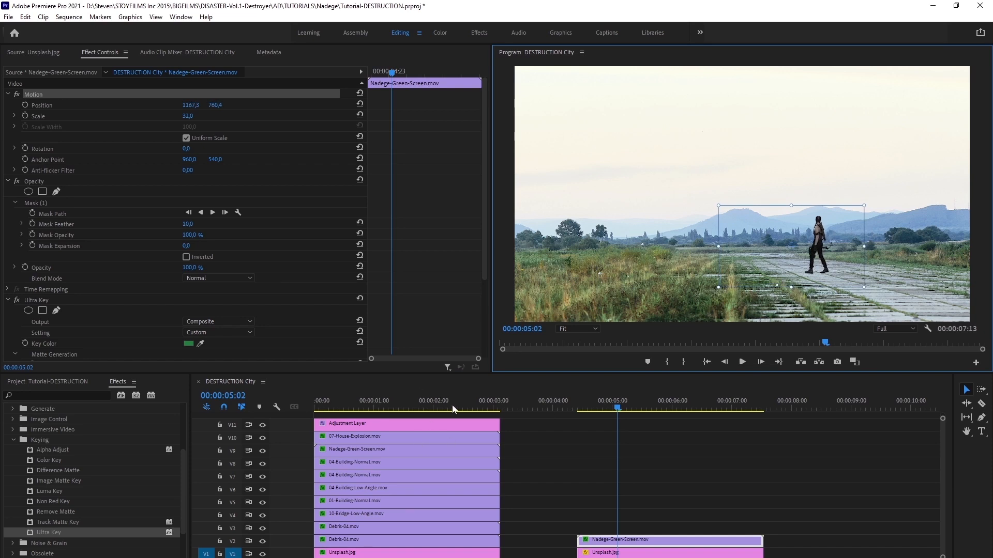
drag(452, 405, 616, 402)
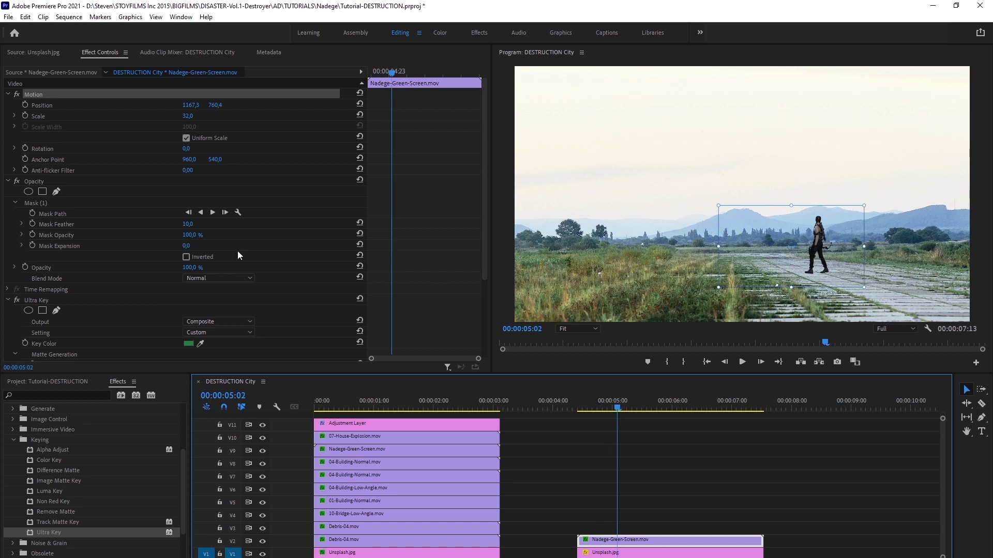
drag(188, 115, 224, 116)
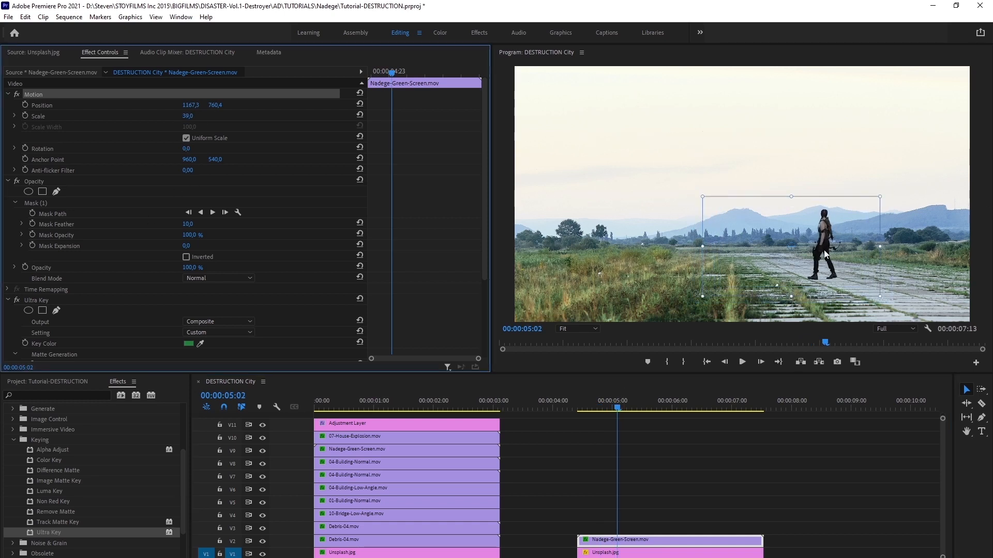
drag(824, 250, 813, 243)
- Apply the Tint color correction effect to Unsplash.jpg beneath the green-screen clip, with the playhead at 00:00:05:20
drag(600, 403, 752, 403)
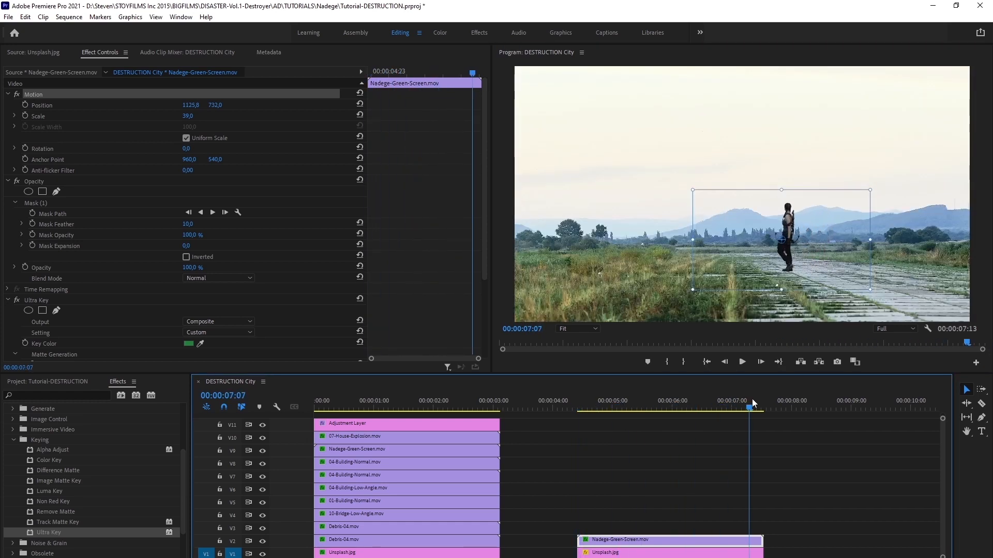
click(757, 427)
click(686, 406)
drag(685, 405, 662, 409)
click(604, 552)
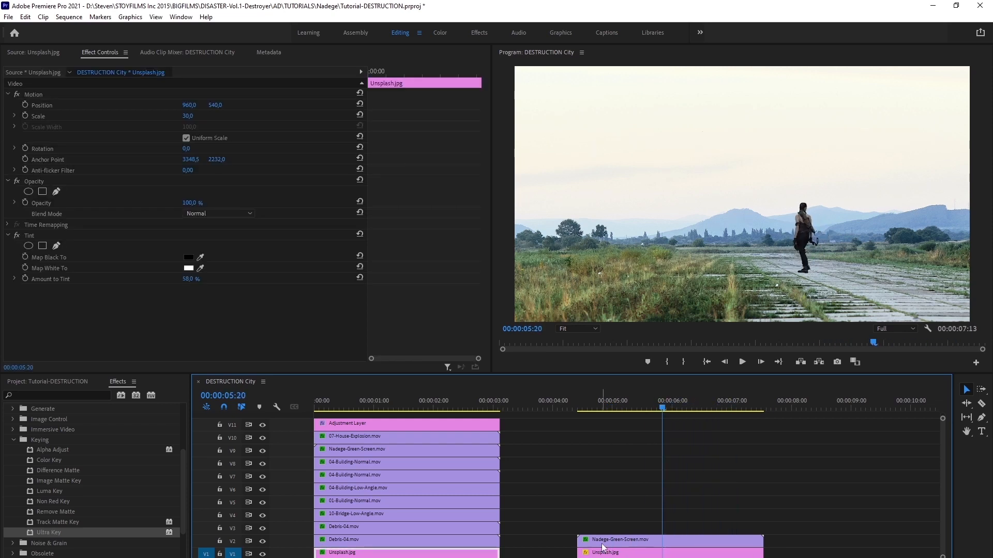
click(612, 553)
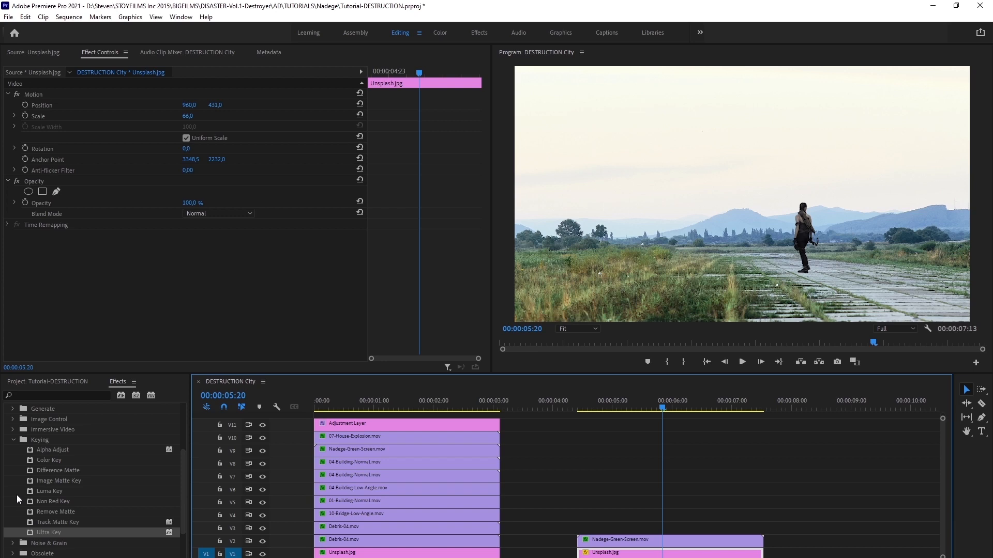
click(14, 441)
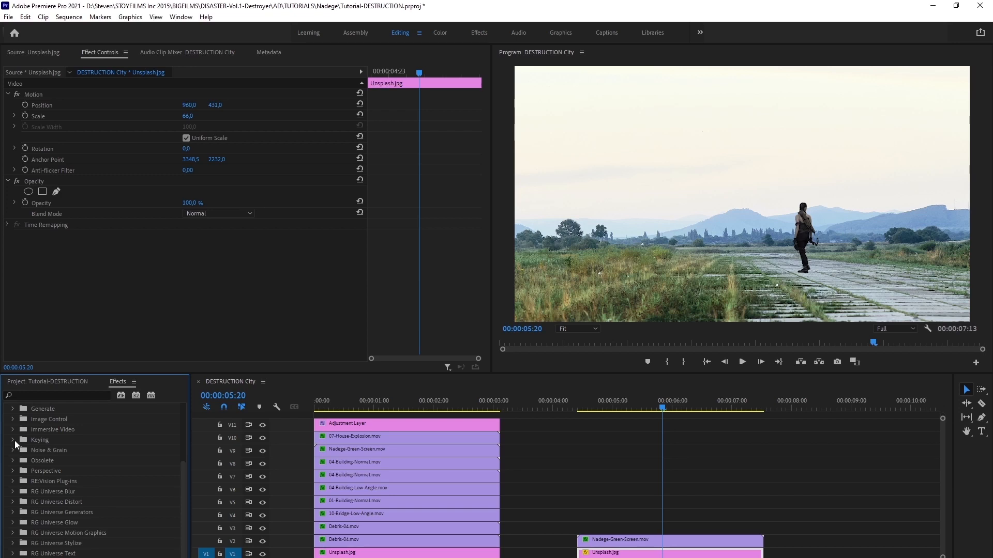
scroll(36, 427, up, 3)
click(13, 450)
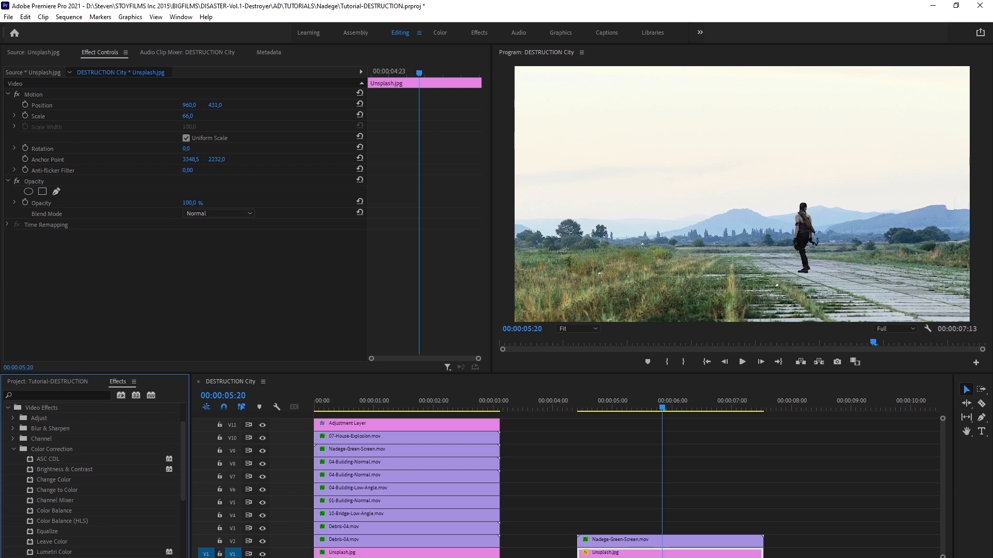
drag(49, 557, 618, 552)
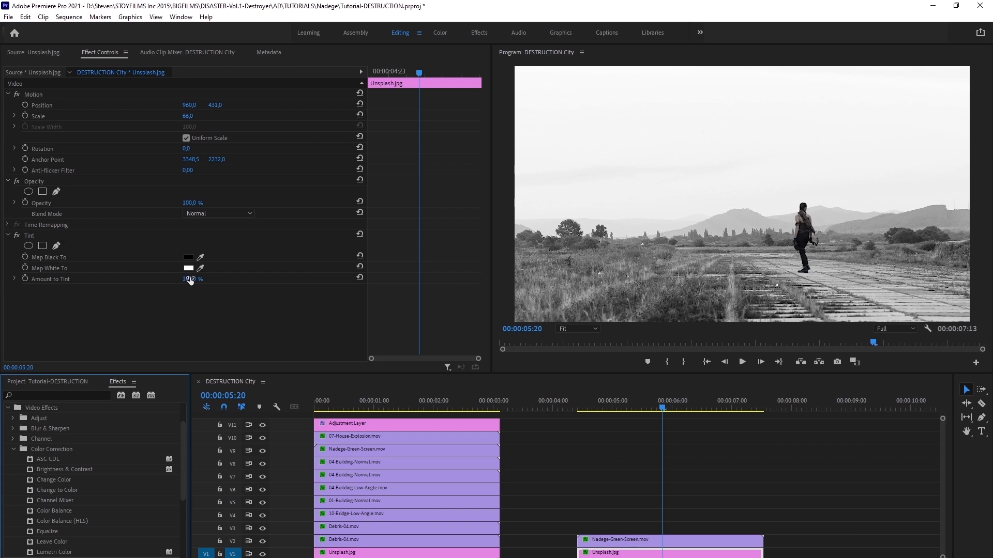
- Set the background image's Amount to Tint to 51% and play back the keyed composite
drag(192, 282, 150, 283)
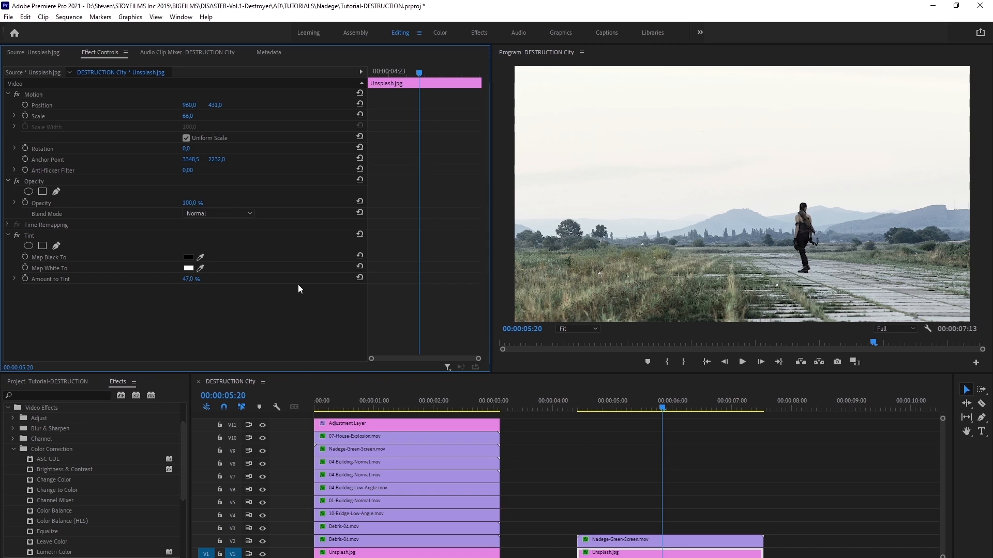
click(191, 280)
text(67)
key(Return)
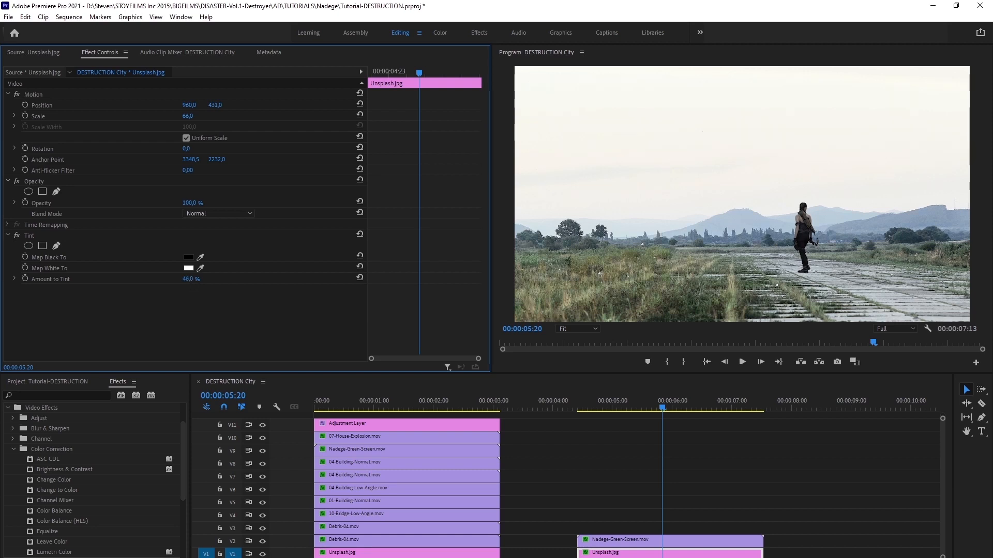
drag(191, 280, 197, 280)
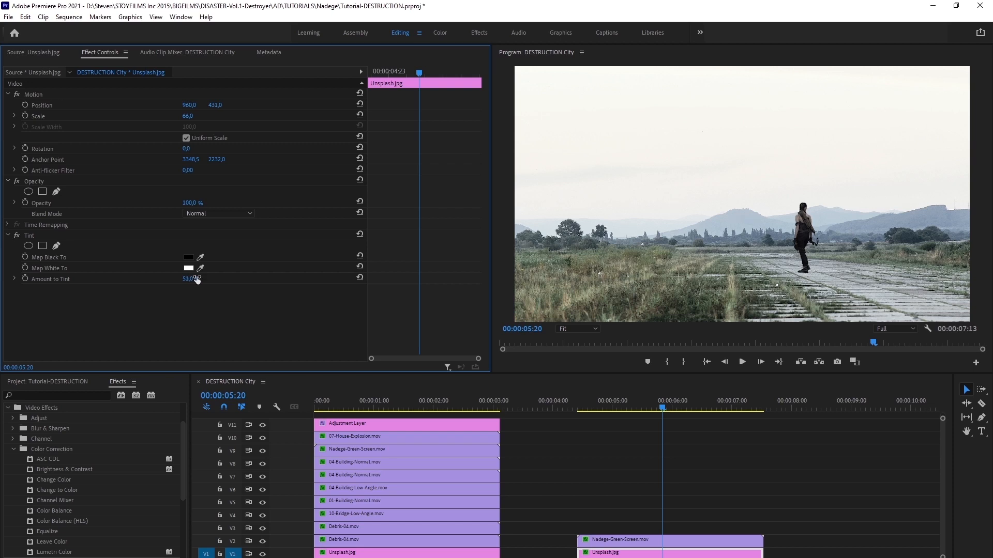
mouse_move(590, 403)
mouse_down()
mouse_move(662, 406)
mouse_move(570, 407)
mouse_move(590, 408)
mouse_up()
key(space)
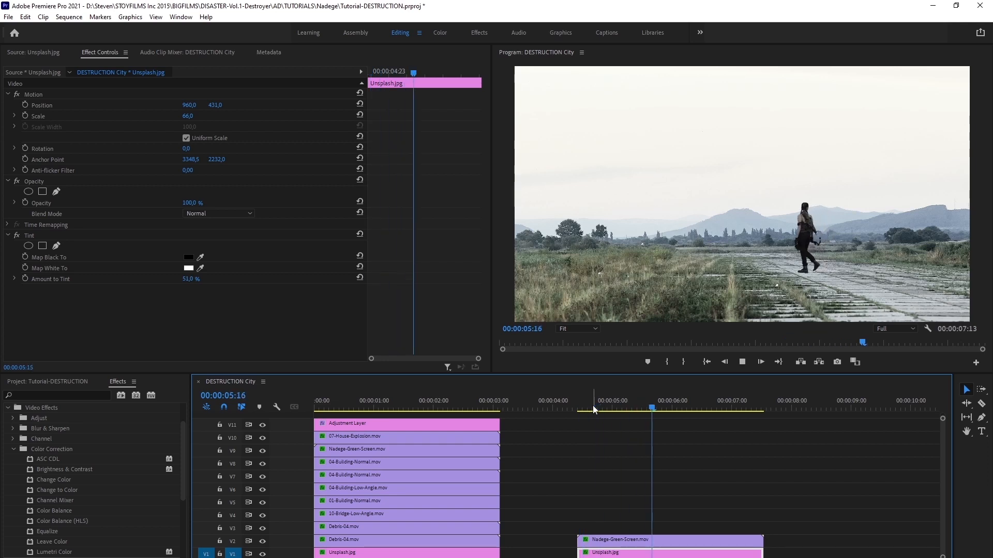
mouse_move(594, 406)
mouse_down()
mouse_move(576, 407)
mouse_move(590, 408)
mouse_up()
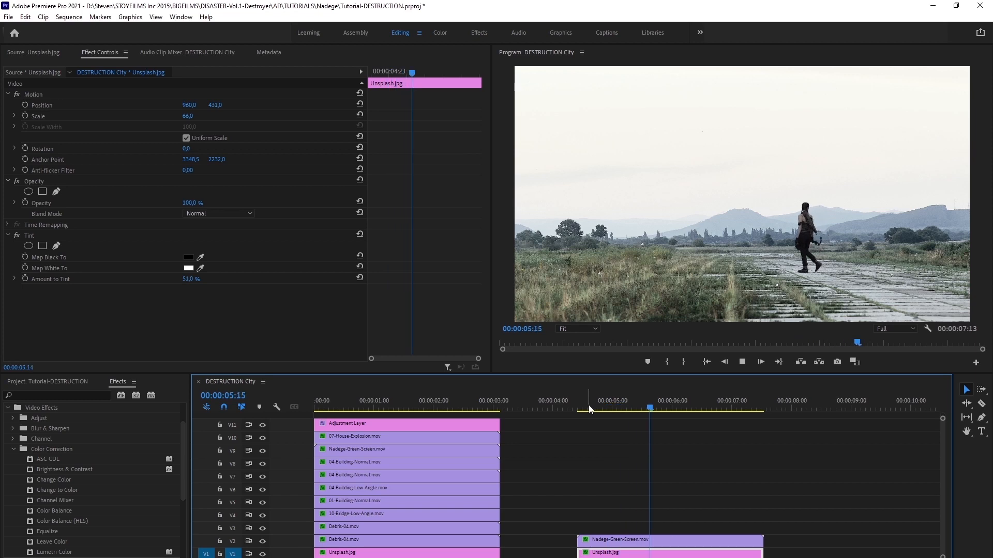
key(space)
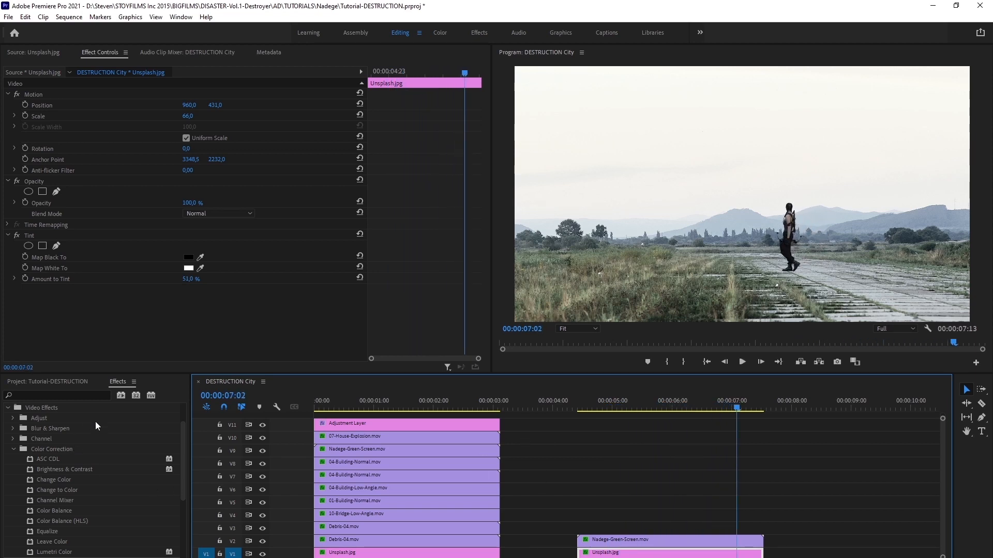
- Place 10-Bridge-Low-Angle.mov from the Buildings bin on track V3, aligned with the start of the green-screen clip
click(54, 385)
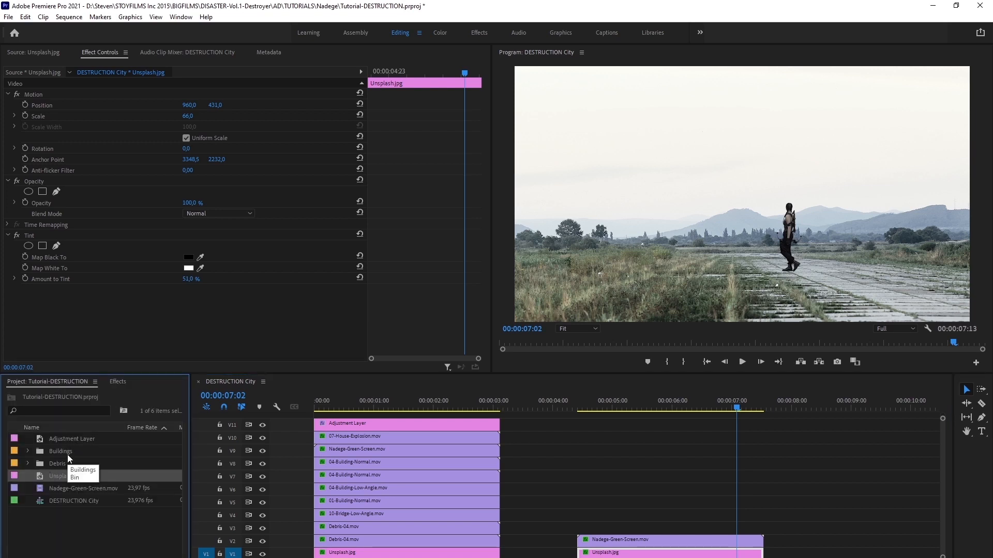
click(27, 451)
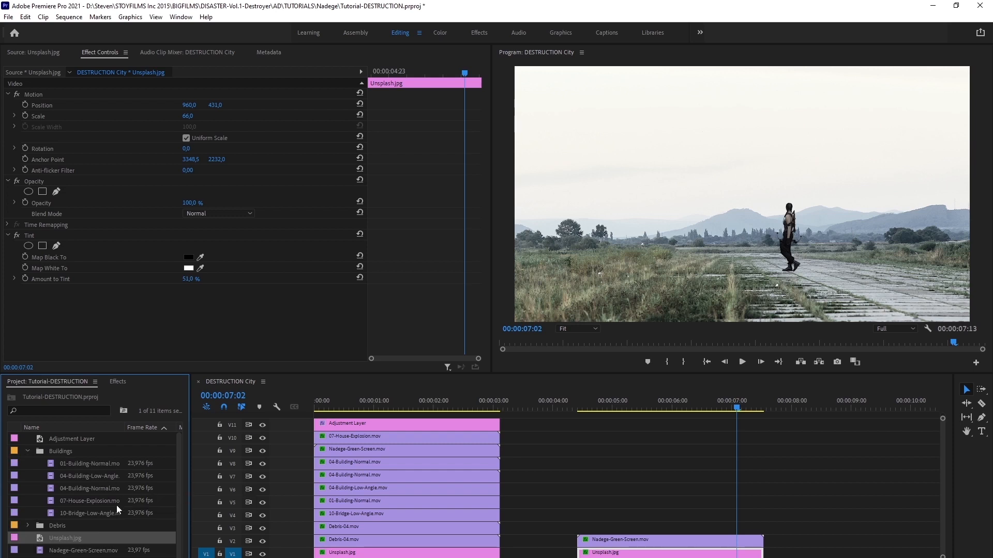
click(84, 465)
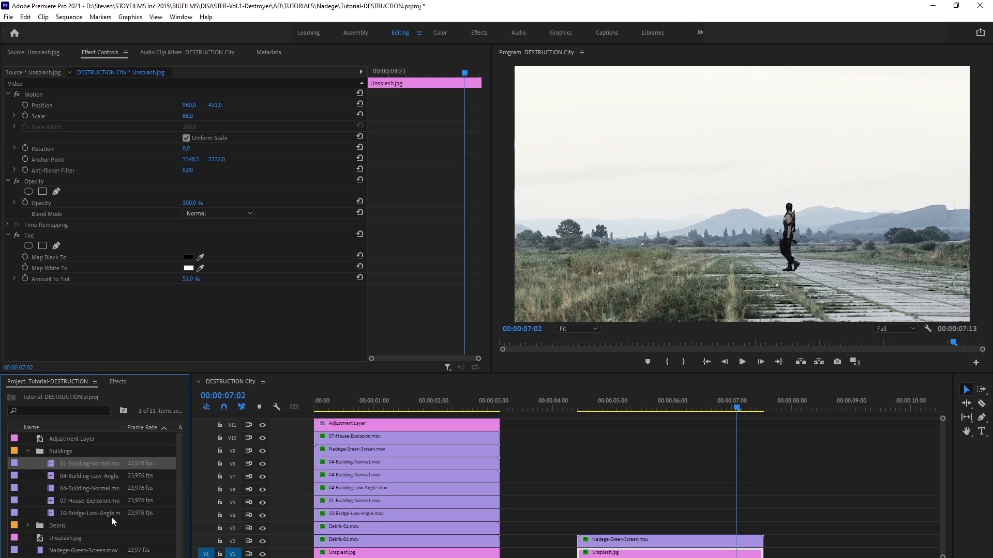
click(98, 515)
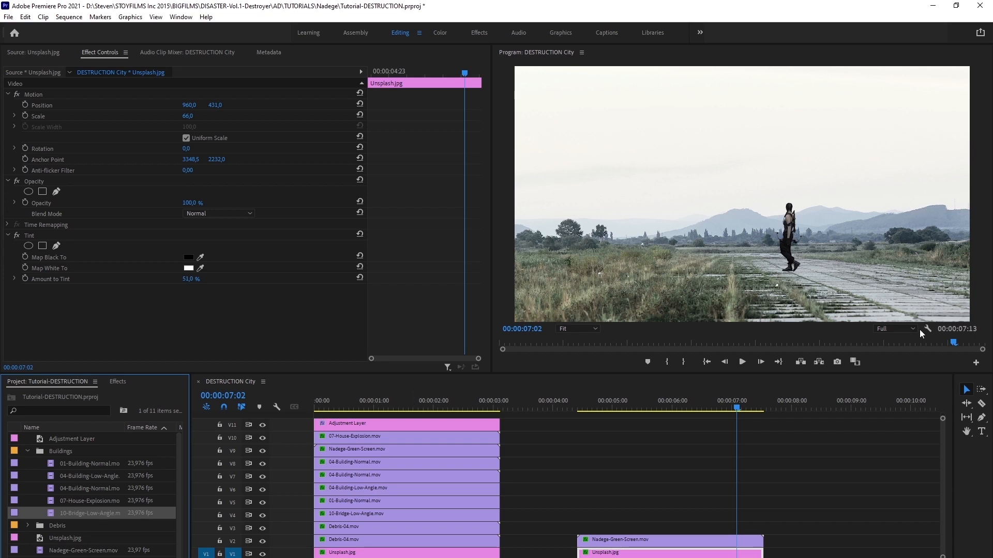
drag(51, 514, 575, 526)
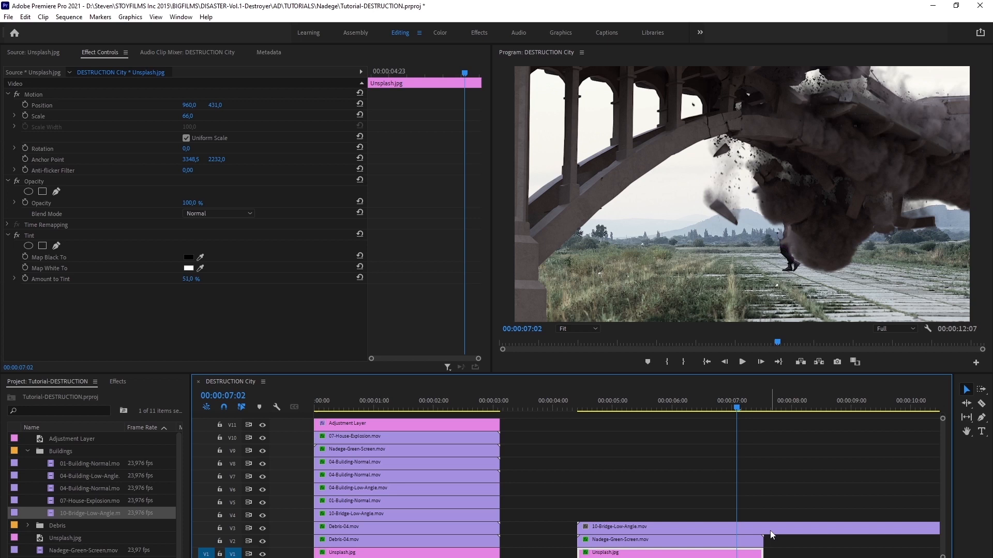
- Scale the bridge clip on track V3 to 50 and set its vertical position to 444
click(621, 527)
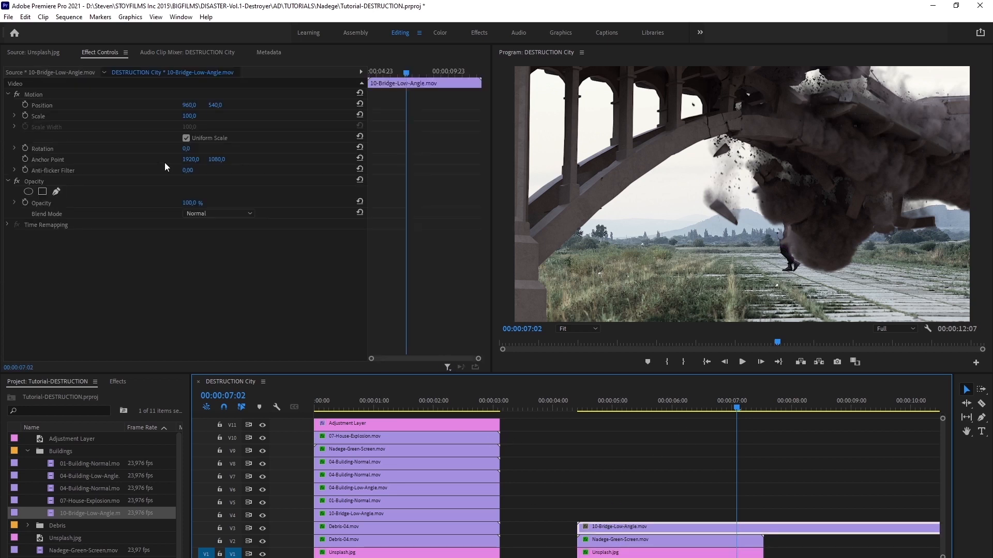
drag(189, 116, 178, 116)
click(189, 116)
text(50)
key(Return)
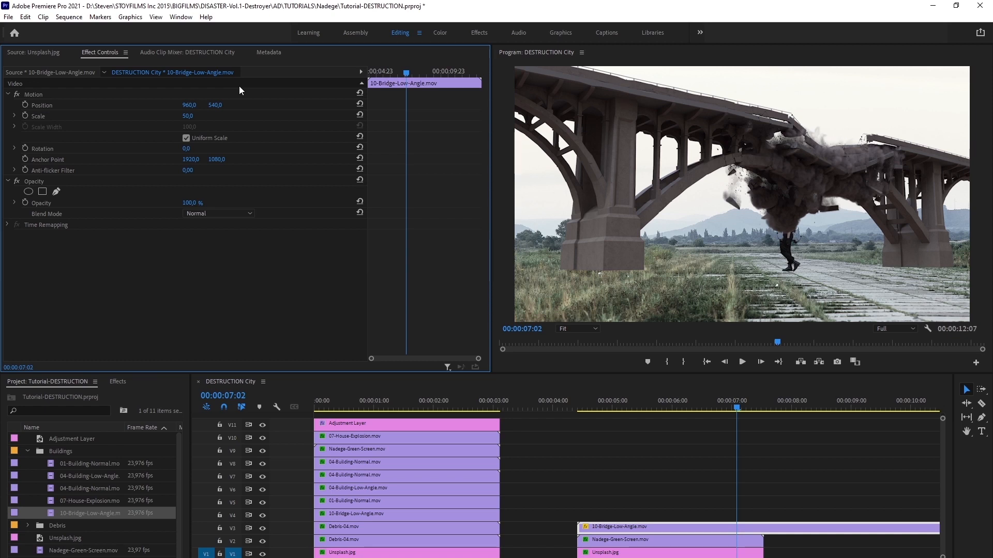
drag(215, 104, 165, 105)
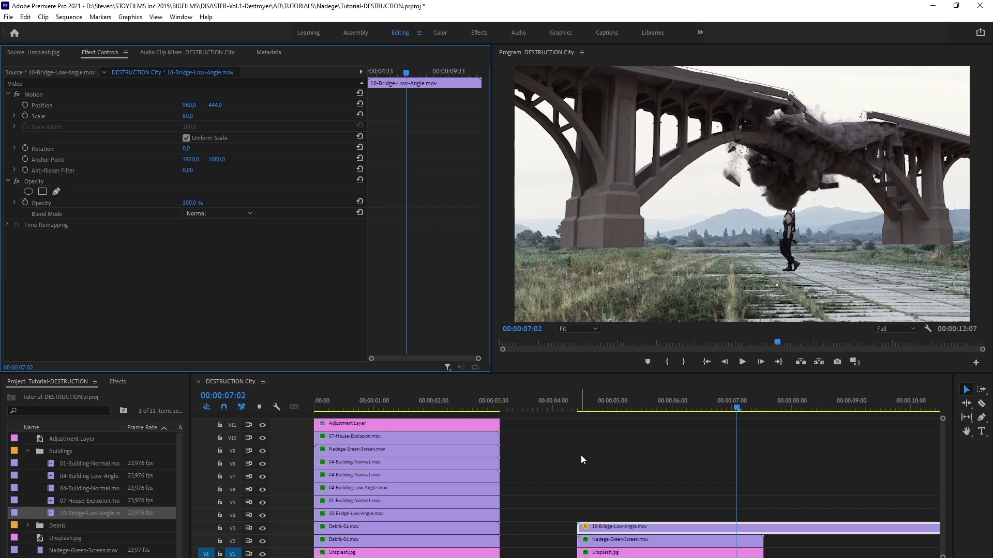
- Move Nadege-Green-Screen.mov up to track V4 so the actress sits above the bridge clip
click(599, 543)
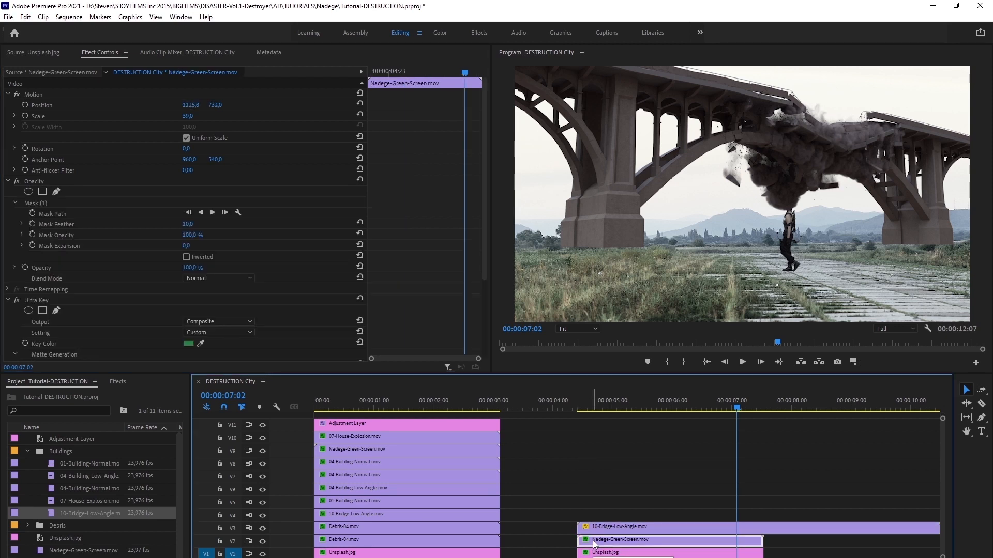
drag(594, 542, 591, 519)
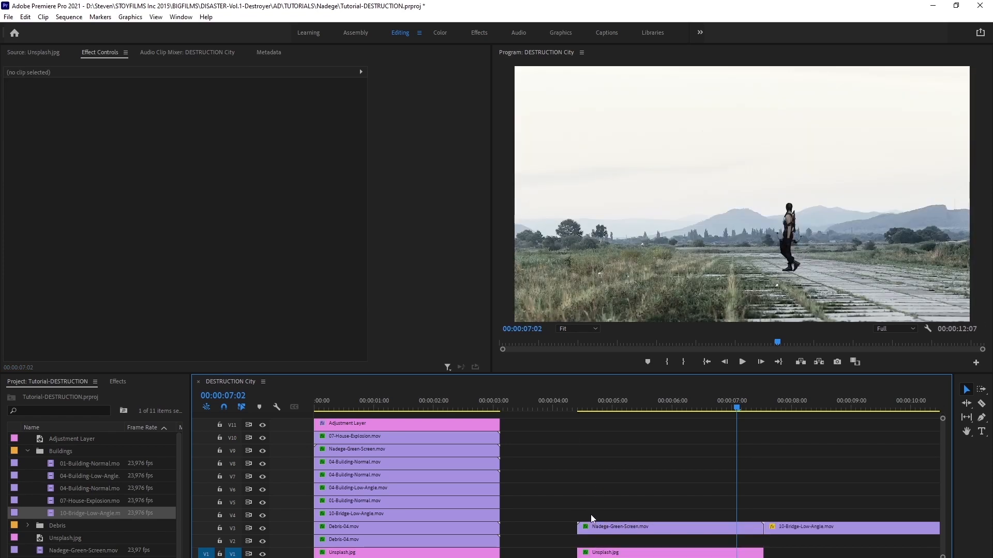
key(ctrl+z)
drag(604, 543, 599, 512)
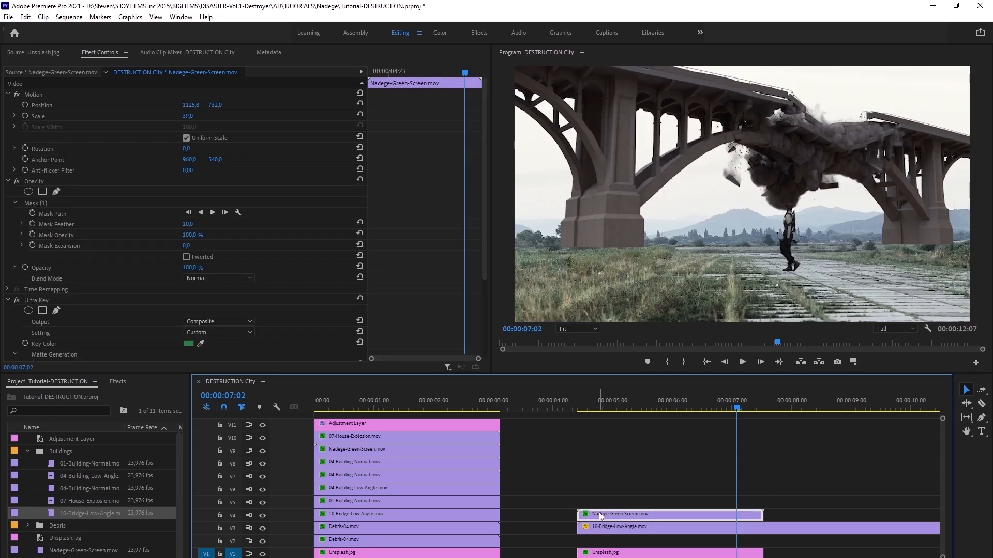
- Trim the opening of 10-Bridge-Low-Angle.mov so the shot starts mid-collapse, and trim its end to match the green-screen clip
click(613, 528)
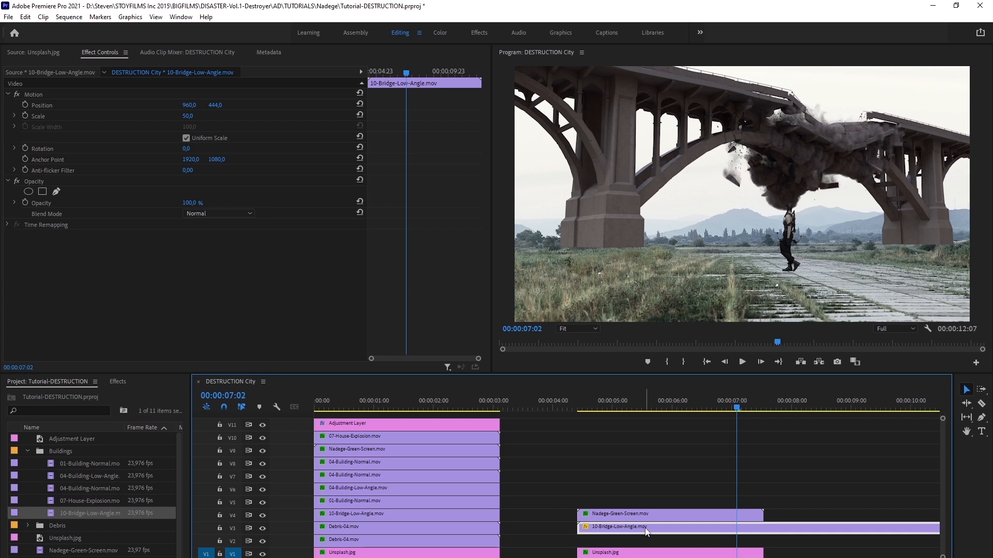
click(583, 409)
drag(588, 414, 666, 428)
drag(682, 429, 638, 434)
mouse_move(581, 533)
mouse_down()
mouse_move(786, 533)
mouse_move(596, 532)
mouse_up()
drag(566, 406, 737, 412)
drag(827, 528, 765, 534)
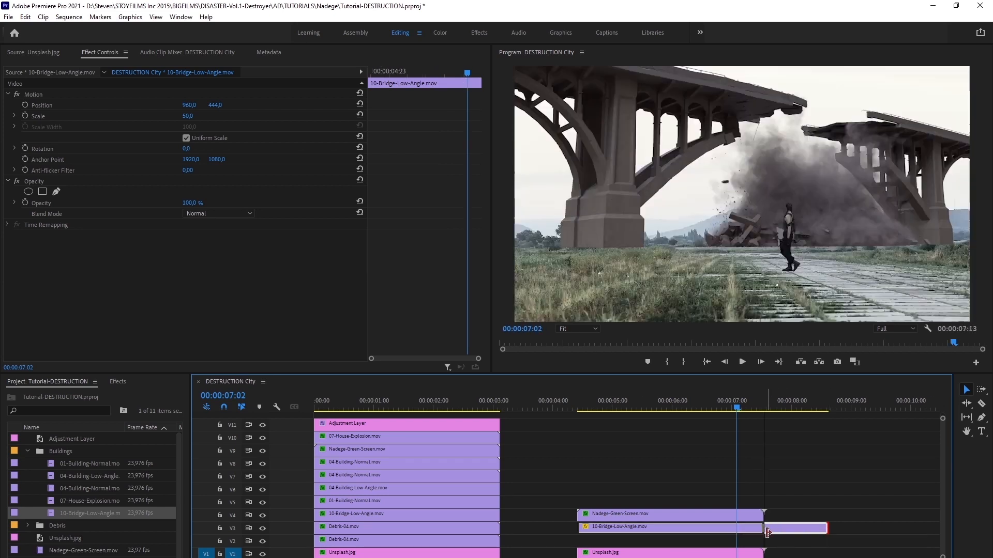
- Apply the Tint effect to 10-Bridge-Low-Angle.mov with Amount to Tint at 80%, and check the result at 00:00:05:02
click(634, 407)
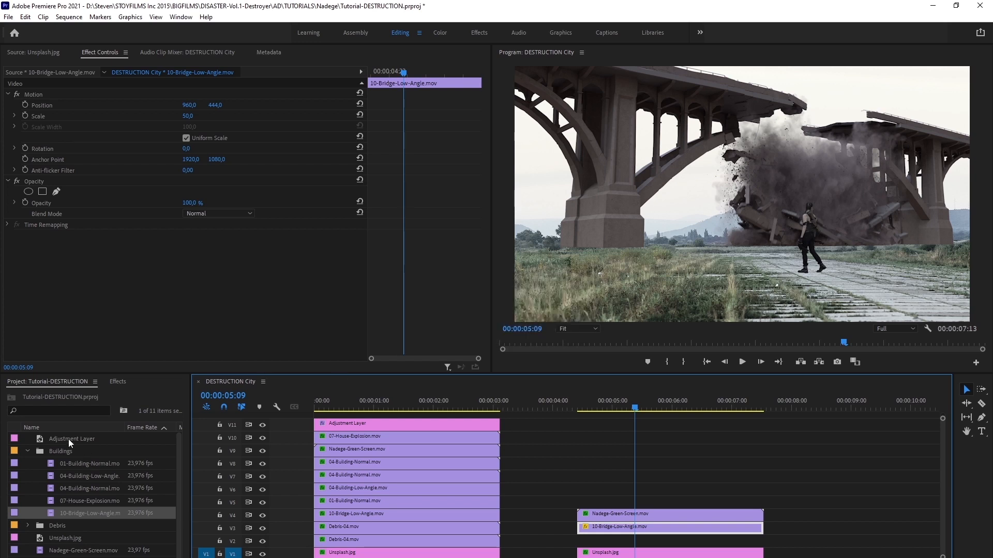
click(120, 382)
drag(46, 557, 607, 526)
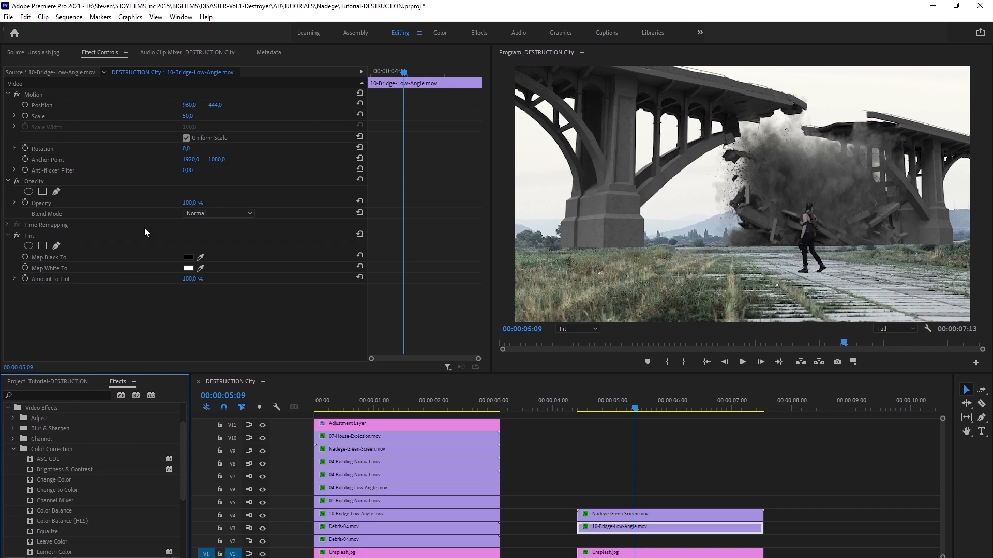
drag(190, 280, 166, 279)
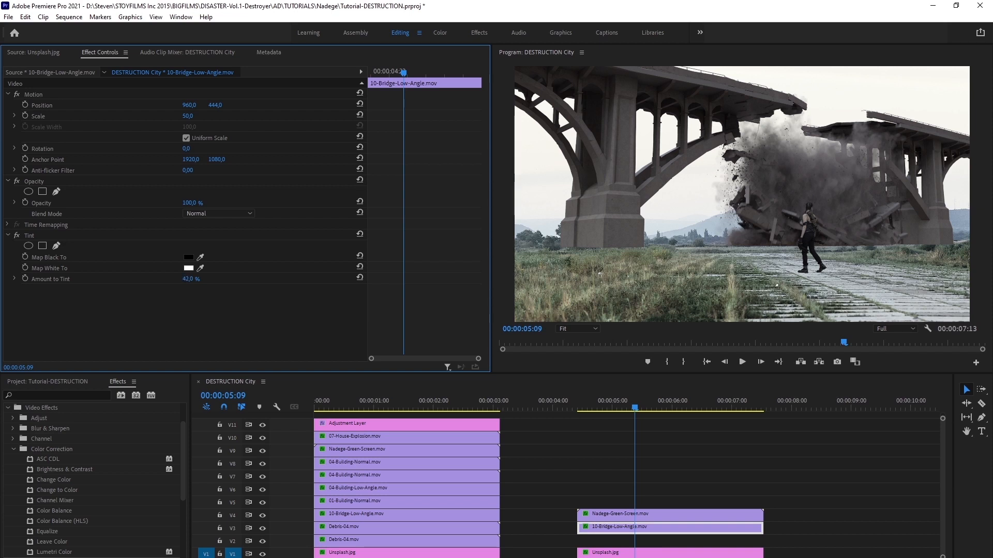
drag(160, 279, 189, 279)
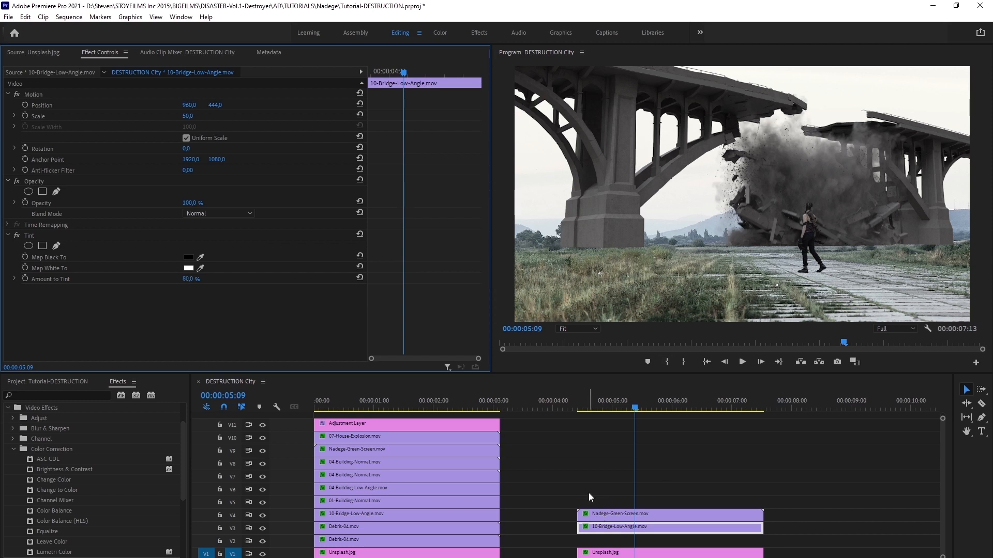
mouse_move(616, 405)
mouse_down()
mouse_move(714, 400)
mouse_move(593, 401)
mouse_move(615, 407)
mouse_up()
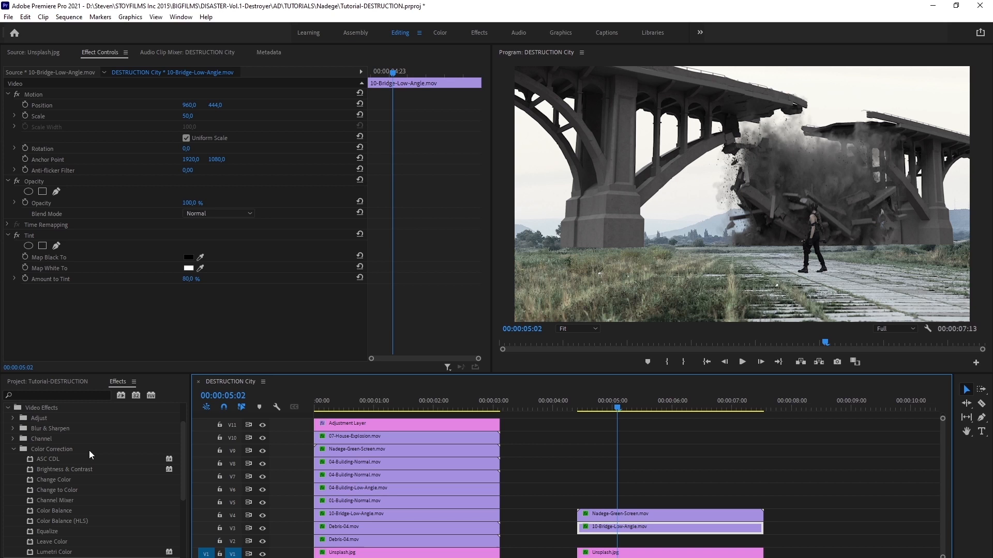
- Preview 01-Building-Normal.mov from the Buildings bin and place it on track V2 at the start of the green-screen clip
click(47, 381)
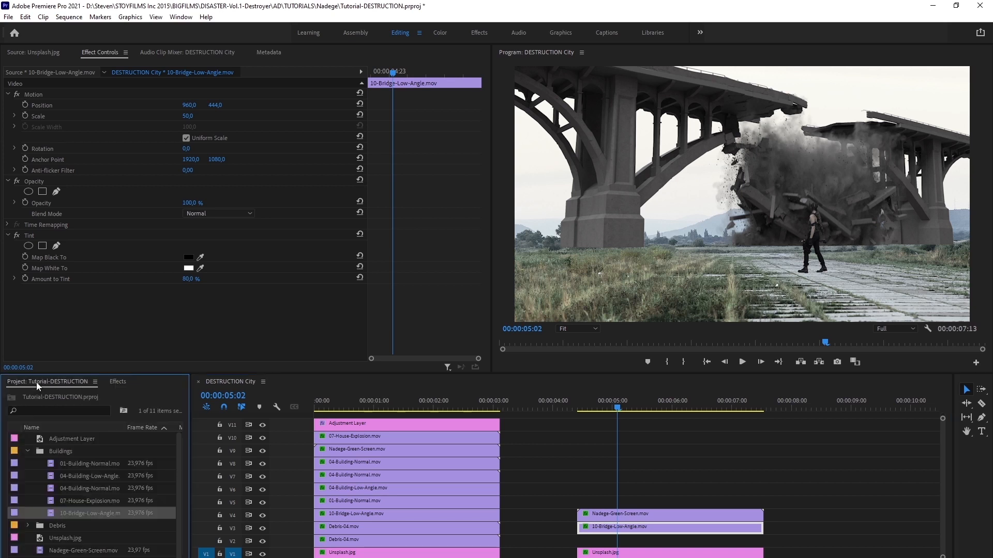
double_click(87, 466)
drag(62, 340, 230, 327)
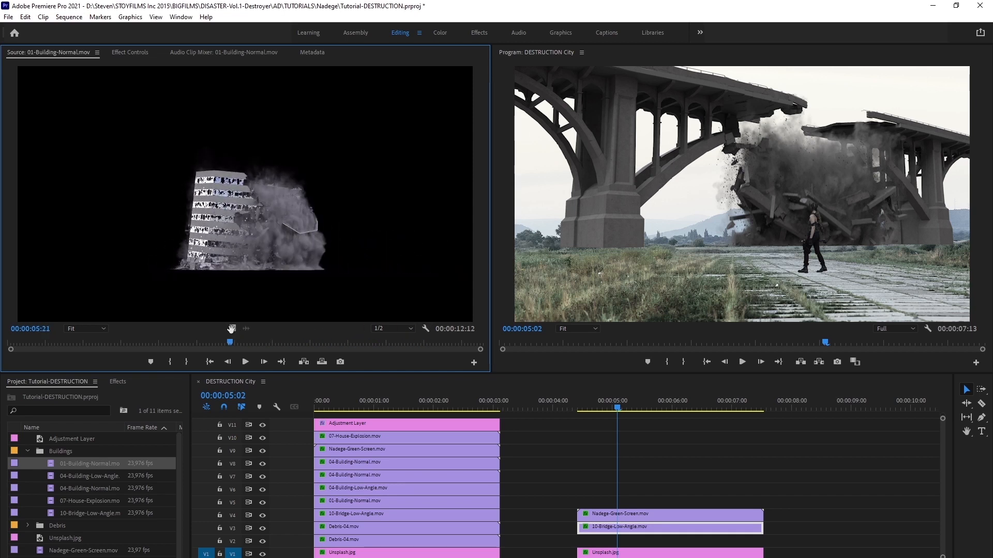
drag(51, 468, 586, 545)
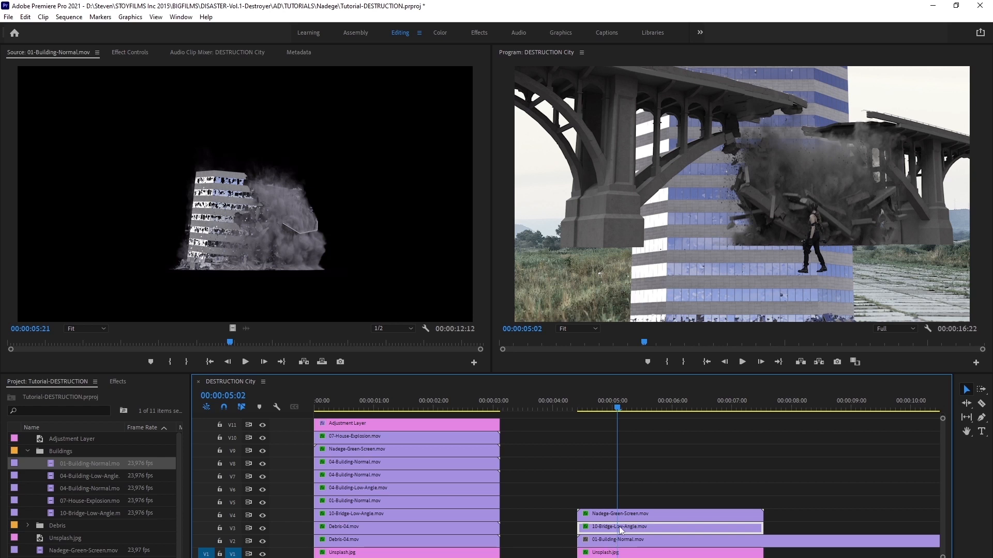
- Restack the clips with Nadege-Green-Screen.mov on track V5 and 01-Building-Normal.mov on V4, above the bridge
click(613, 513)
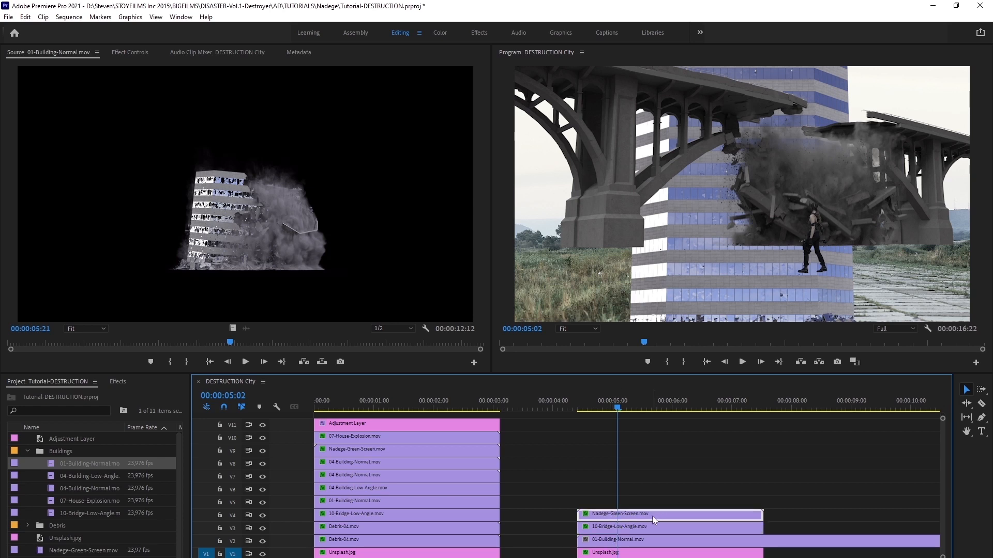
drag(659, 496, 634, 520)
click(641, 477)
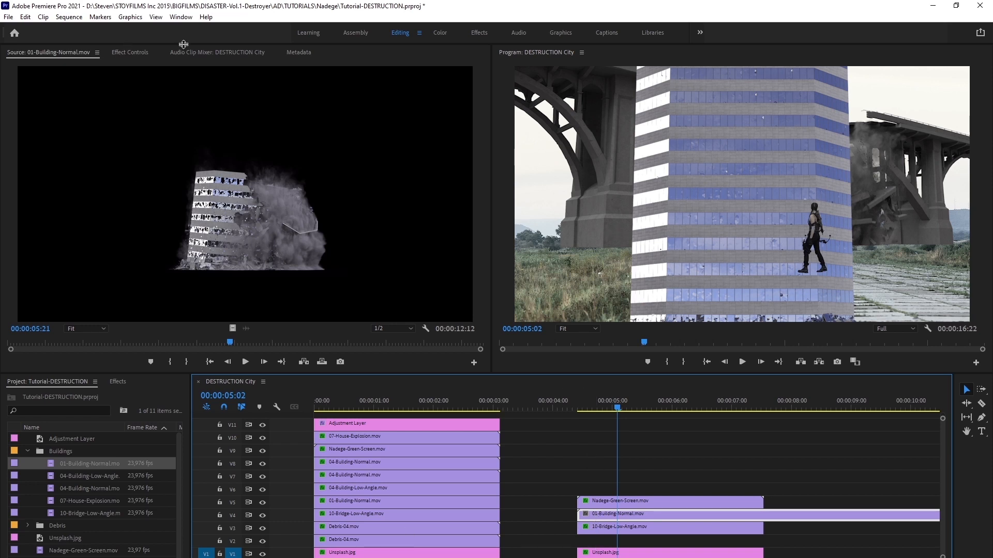
- Scale 01-Building-Normal.mov to 61 and trim its opening so the building is already collapsing, with the playhead at 00:00:05:00
click(136, 53)
drag(192, 116, 171, 116)
drag(578, 513, 604, 517)
drag(577, 406, 613, 409)
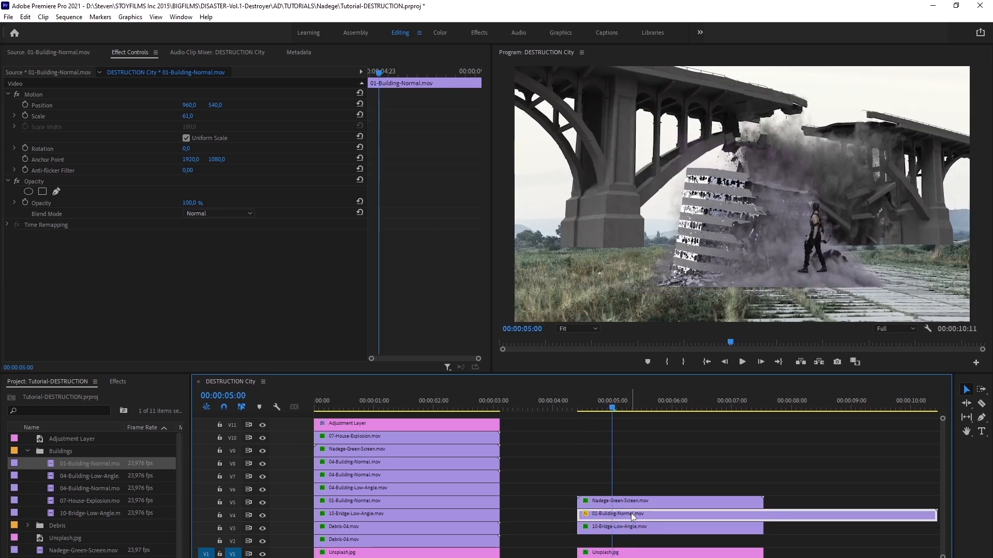
- Reposition the collapsing building in front of the bridge's standing pillar at 451.6, 354.5 and scale it to 76
click(39, 93)
drag(713, 236, 628, 219)
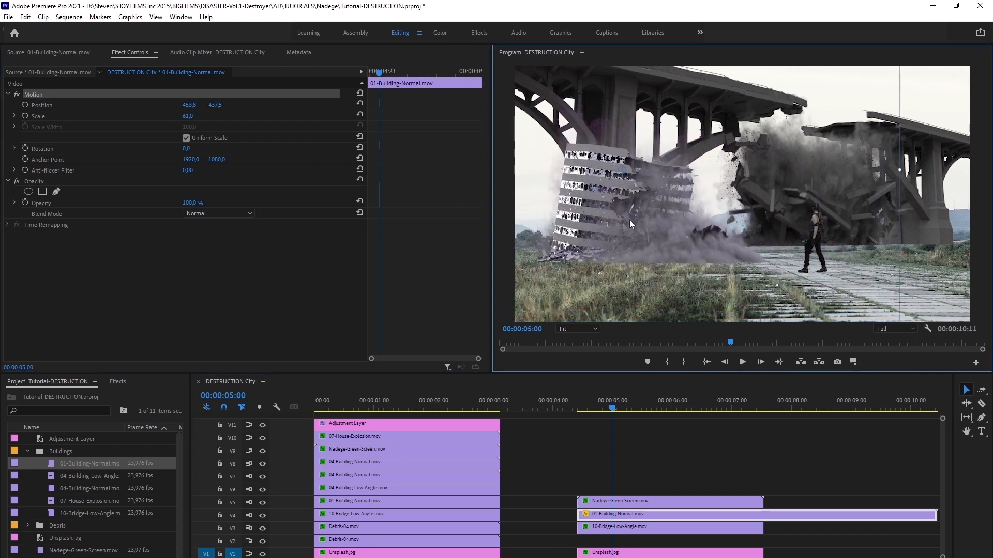
drag(187, 116, 194, 116)
drag(656, 219, 656, 206)
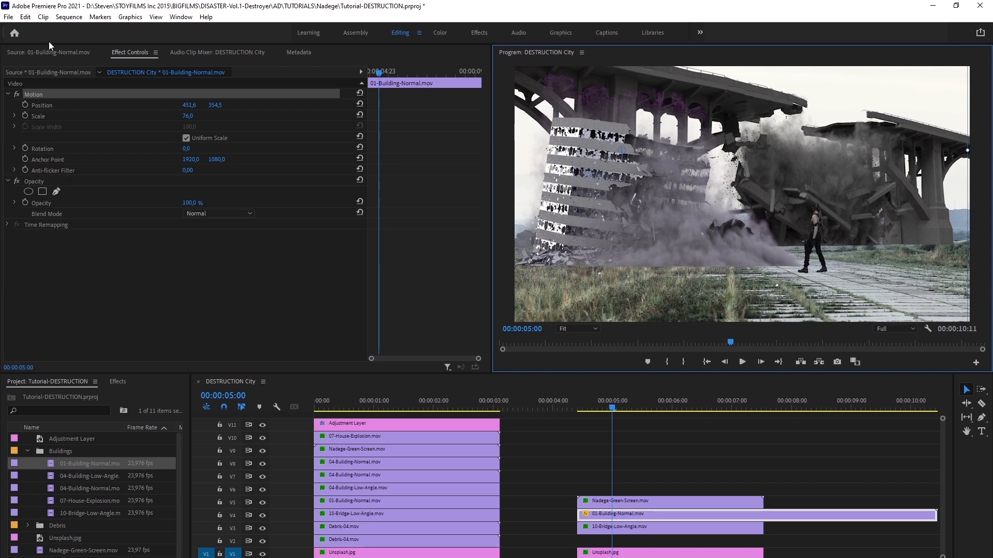
- Set the project's renderer to Mercury Playback Engine Software Only
click(16, 19)
mouse_move(140, 344)
mouse_move(134, 367)
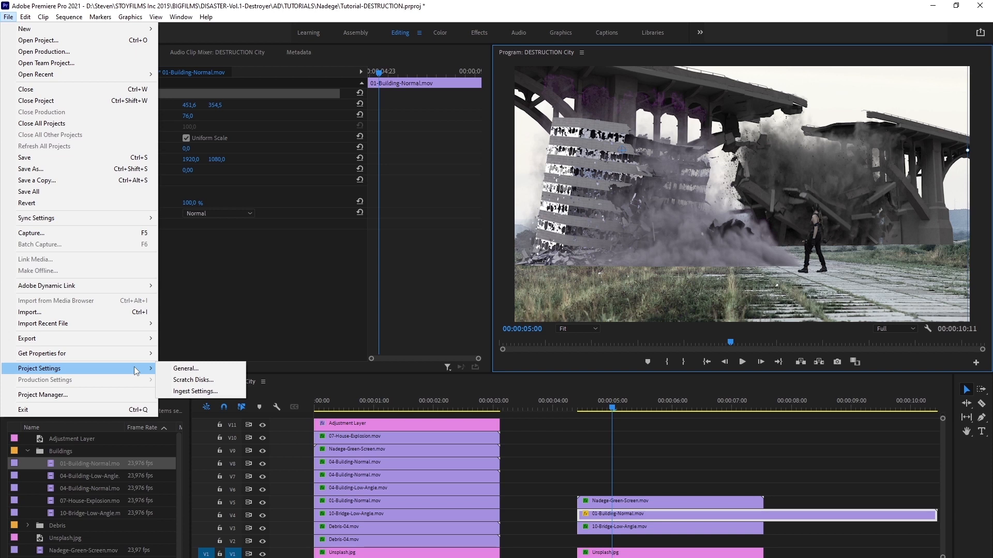
click(186, 369)
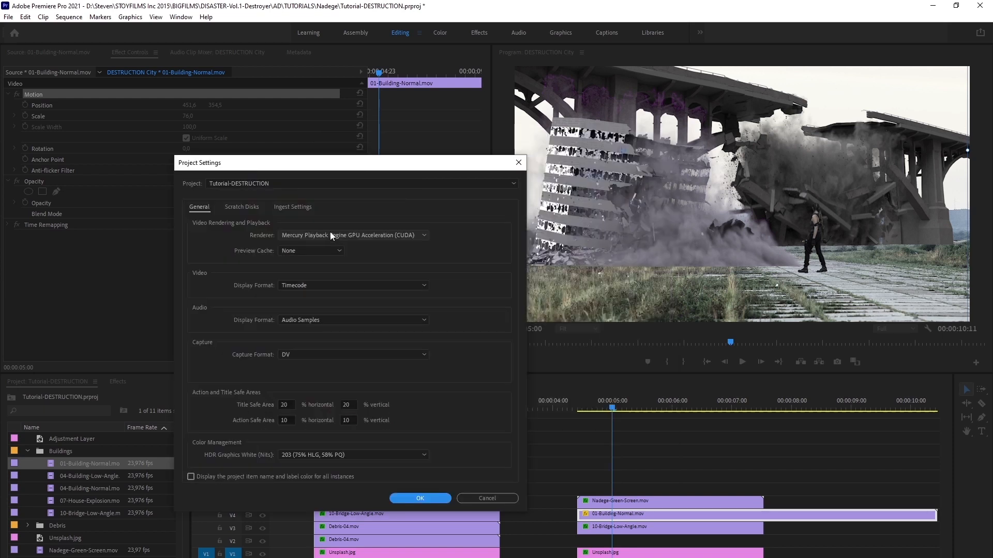
click(330, 232)
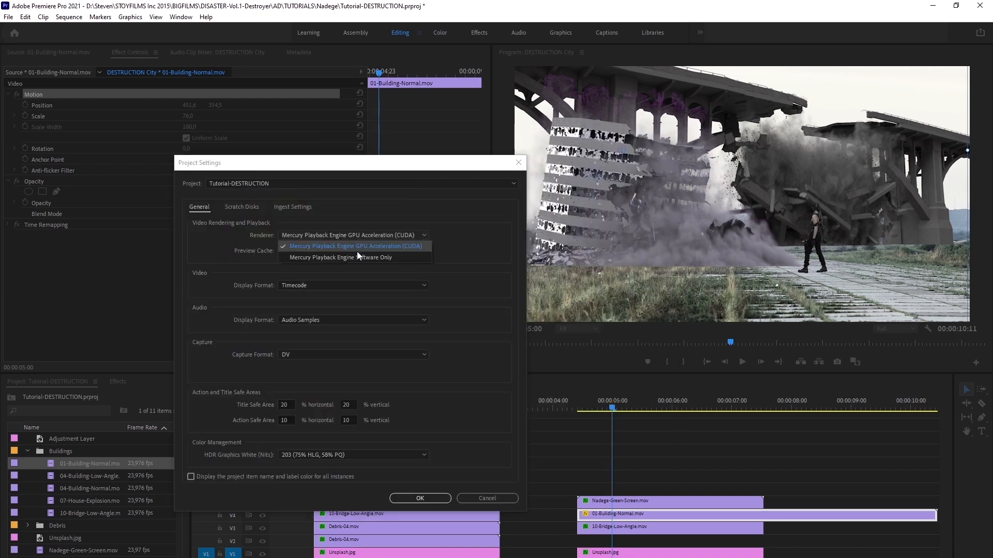
click(376, 258)
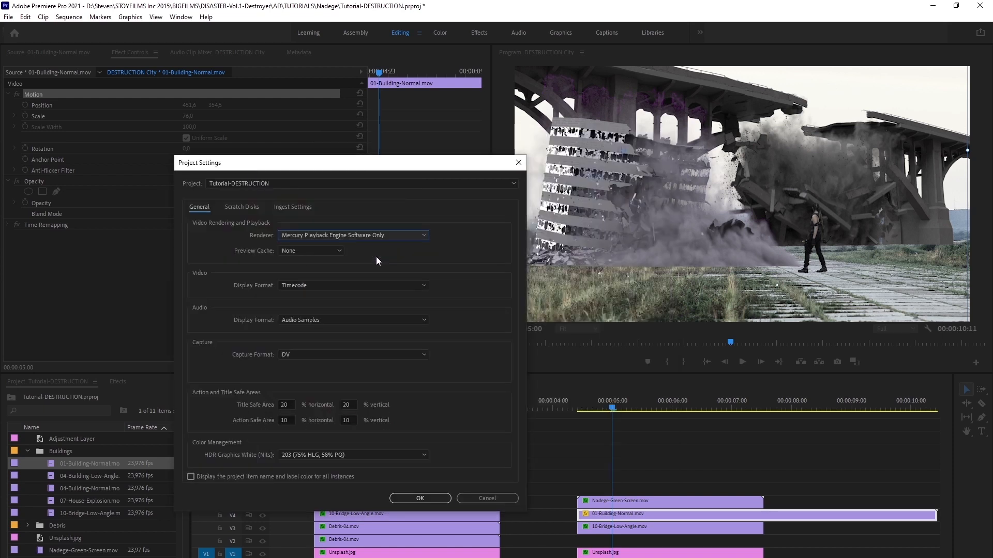
click(414, 498)
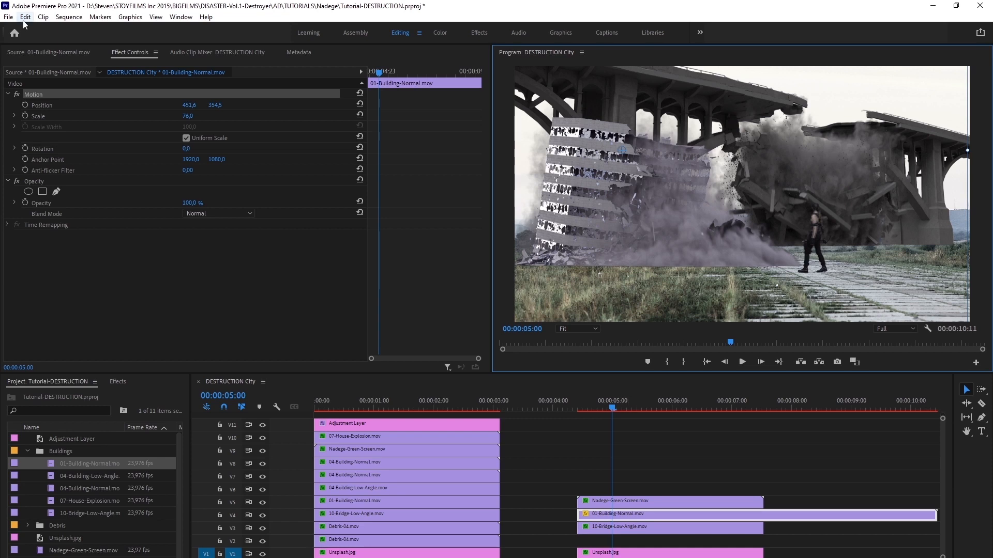
- Switch the project's renderer back to Mercury Playback Engine GPU Acceleration (CUDA)
click(8, 17)
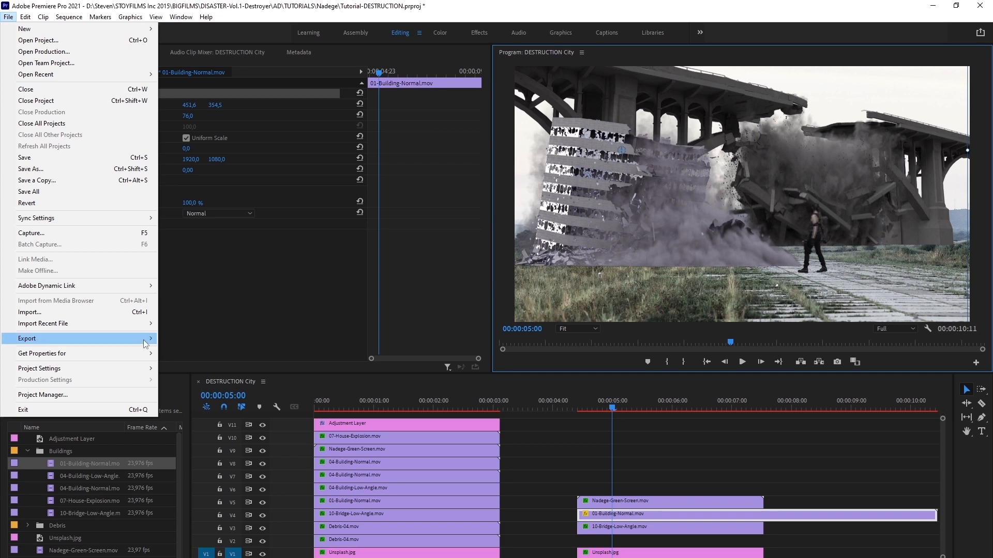
mouse_move(139, 356)
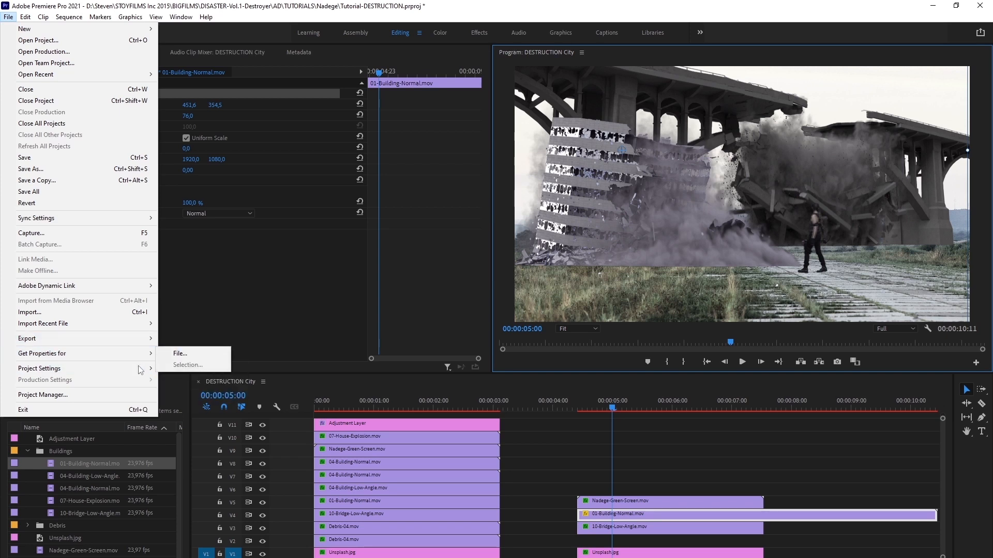
click(178, 369)
click(524, 210)
click(490, 222)
click(554, 473)
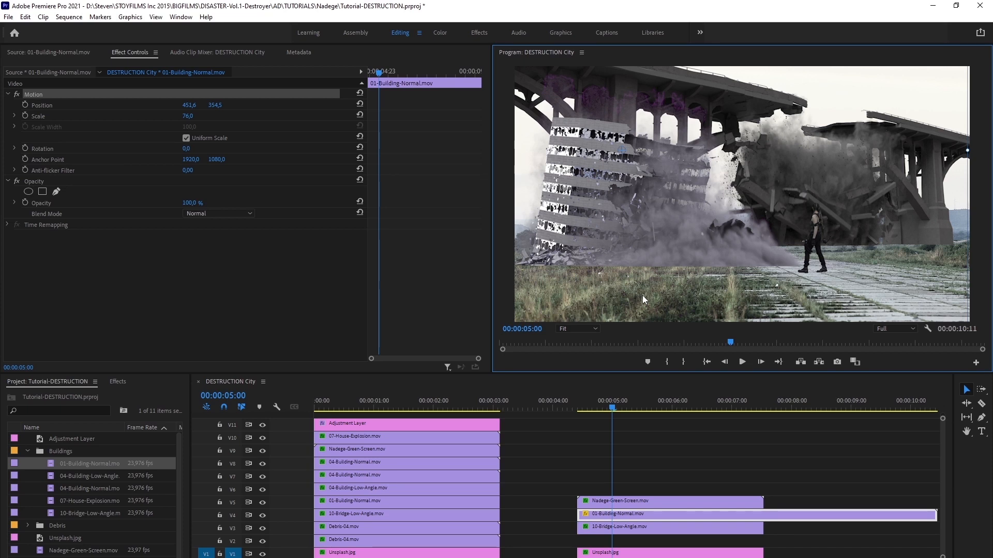
- Copy the Tint effect from Unsplash.jpg to 01-Building-Normal.mov and set its Amount to Tint to 65%
click(616, 514)
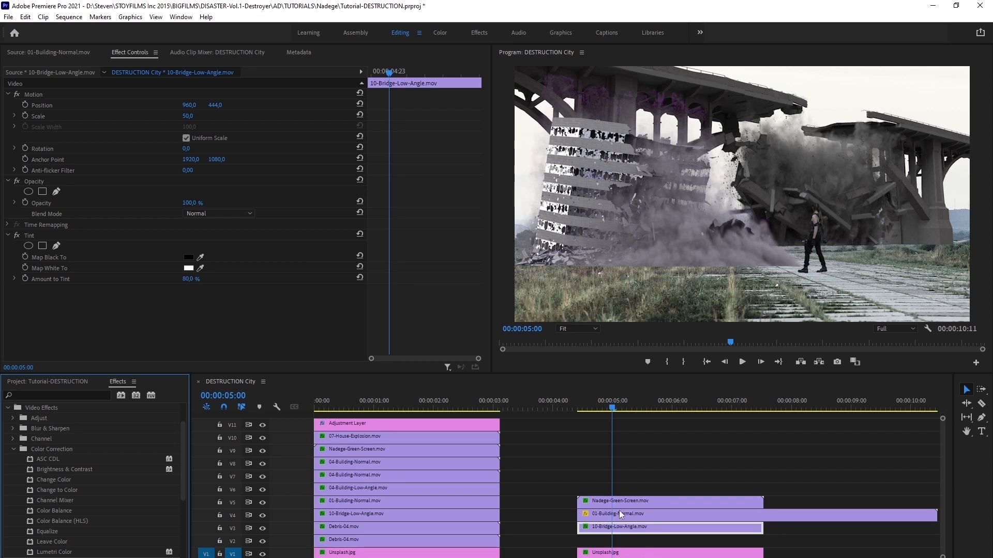
click(619, 554)
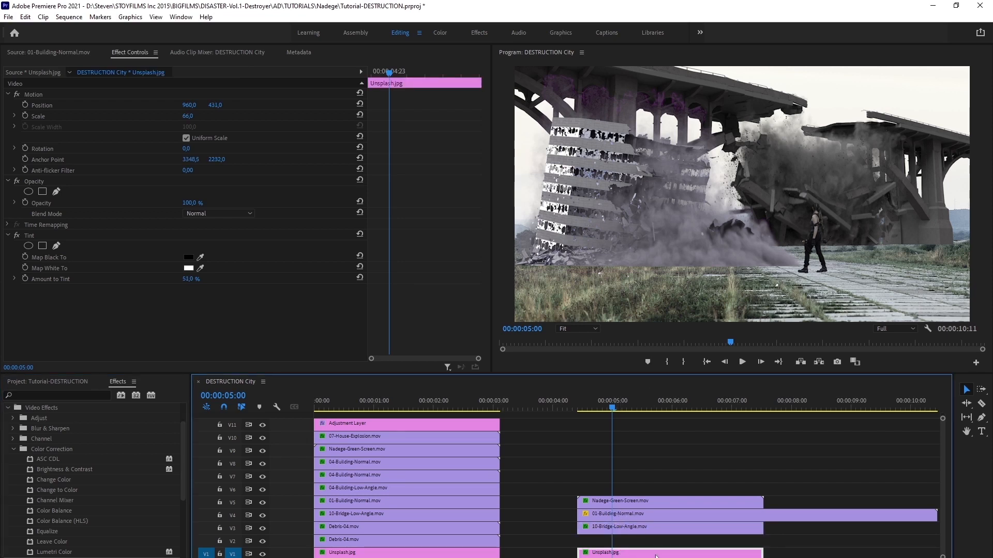
click(27, 237)
right_click(27, 237)
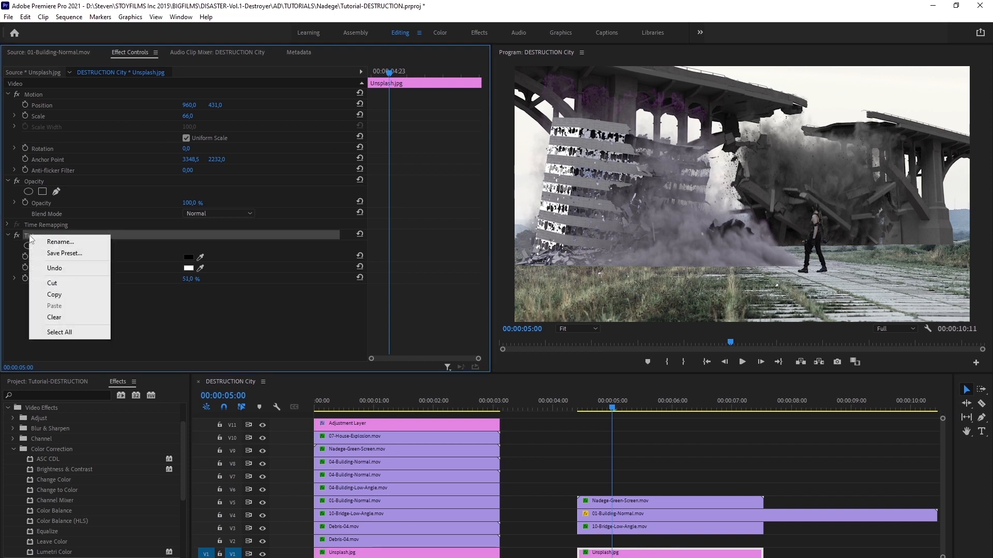
click(55, 295)
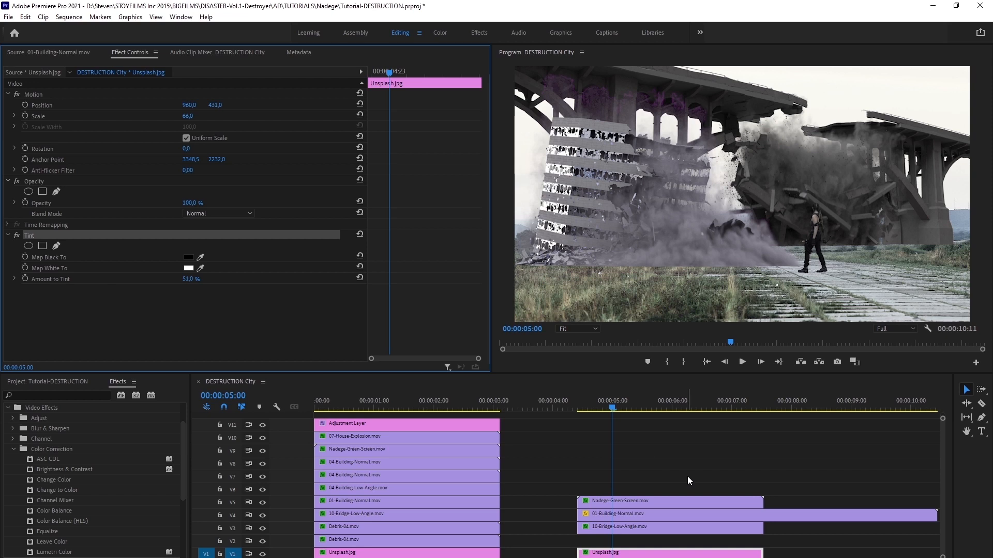
click(644, 509)
right_click(129, 274)
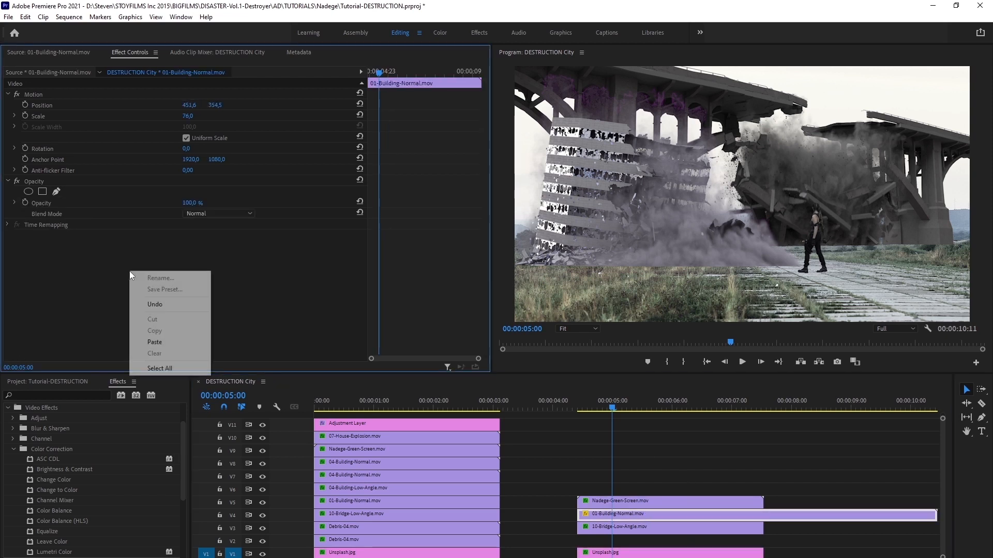
click(156, 343)
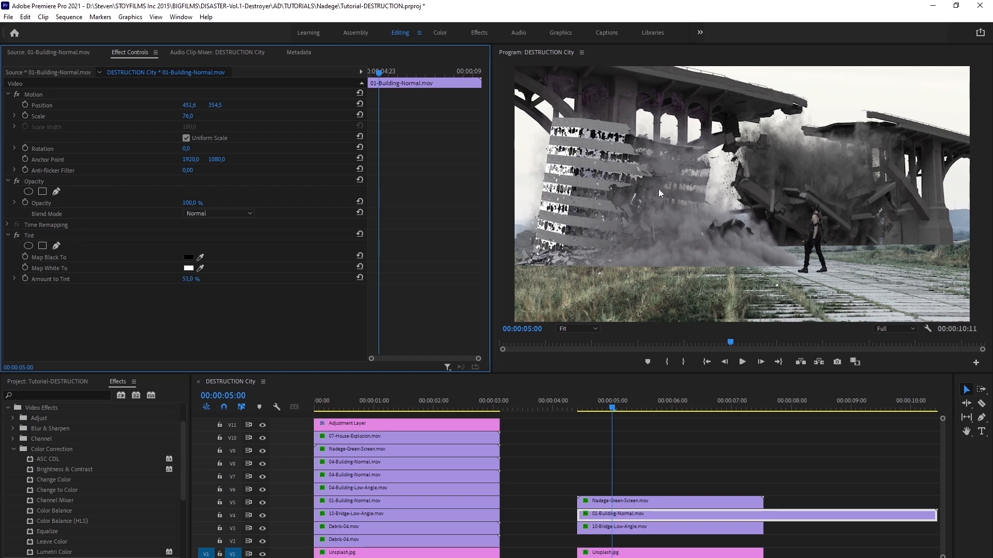
mouse_move(187, 283)
mouse_down()
mouse_move(176, 283)
mouse_move(187, 279)
mouse_up()
- Review the shot up to 00:00:06:18, cut 01-Building-Normal.mov at the green-screen clip's end and delete the excess
drag(648, 400, 716, 400)
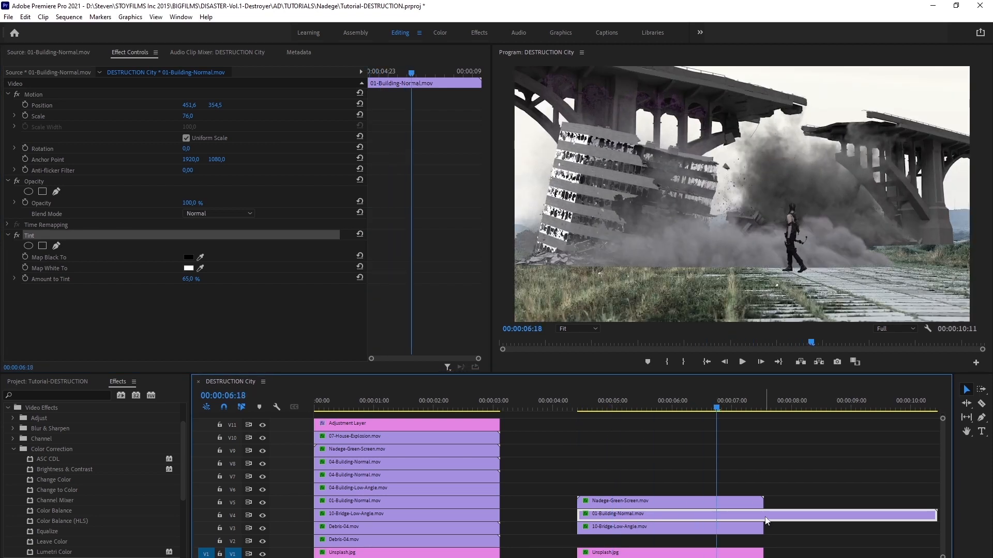
click(980, 404)
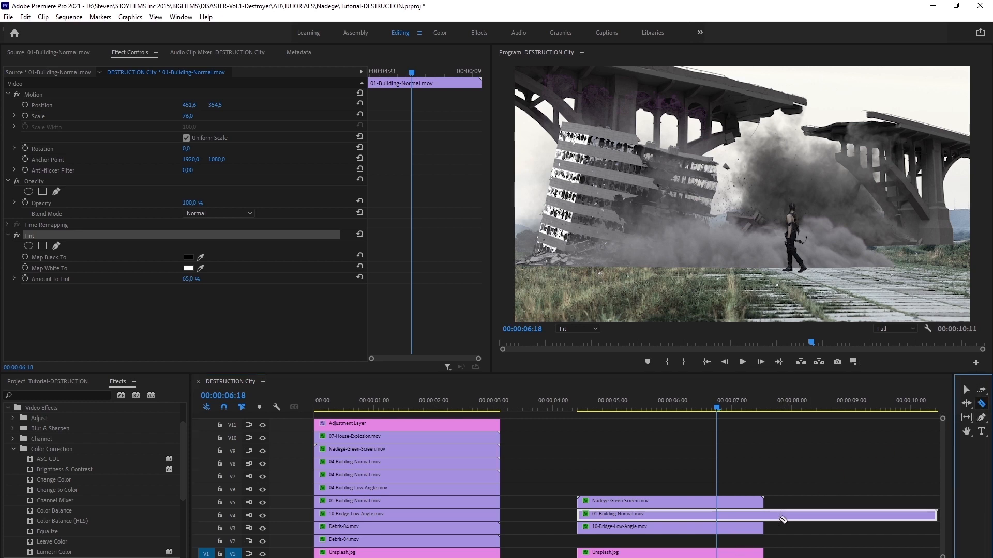
click(763, 515)
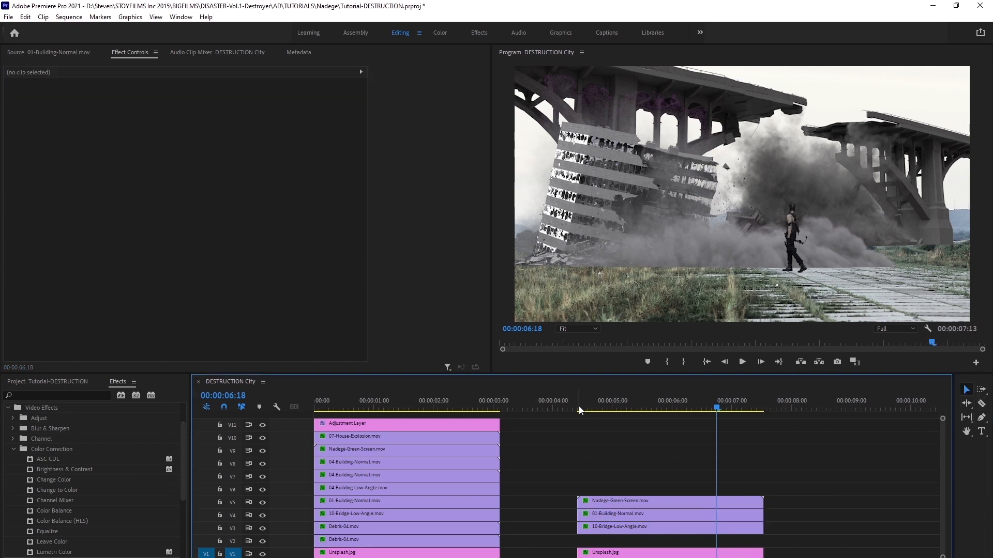
- Preview 04-Building-Low-Angle.mov and place it on V5 at the second composite's start, with the green-screen clip moved up to V6
drag(579, 410, 651, 408)
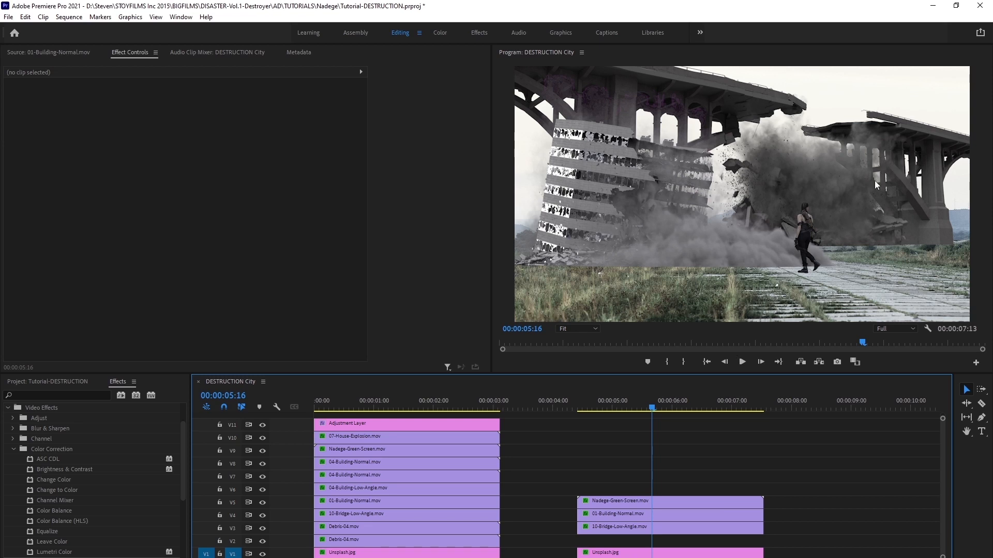
mouse_move(610, 406)
mouse_down()
mouse_move(592, 407)
mouse_move(627, 406)
mouse_up()
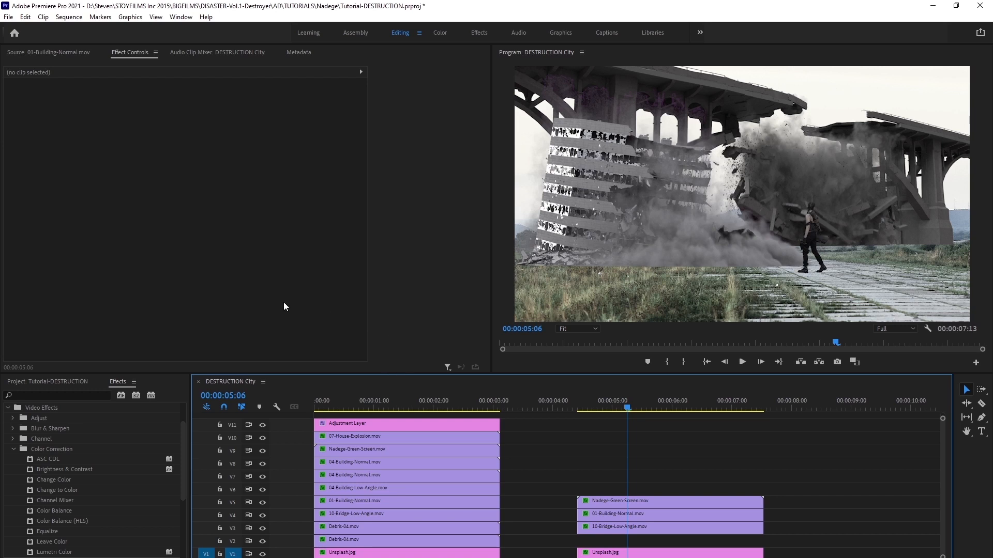
click(49, 384)
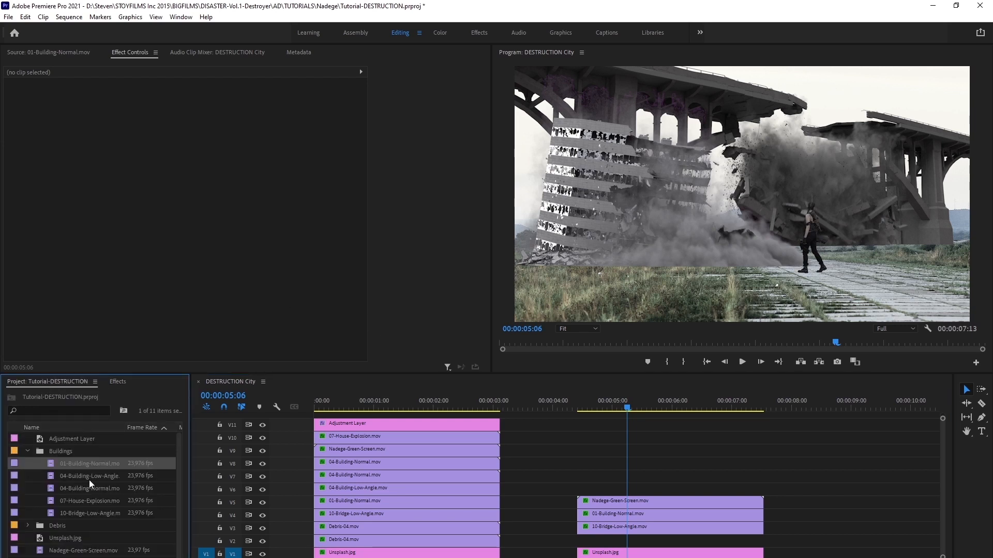
double_click(89, 478)
drag(58, 343, 261, 343)
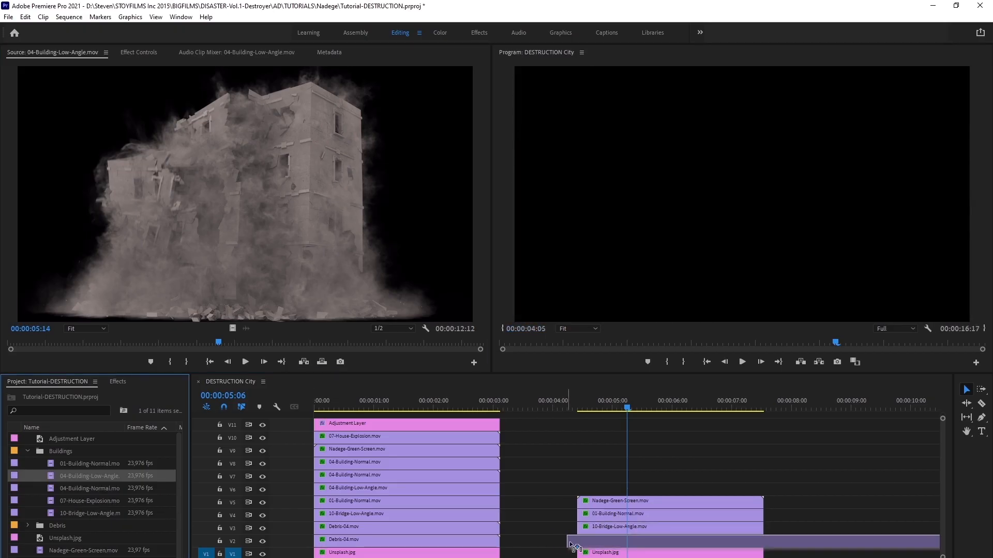
drag(581, 501, 776, 515)
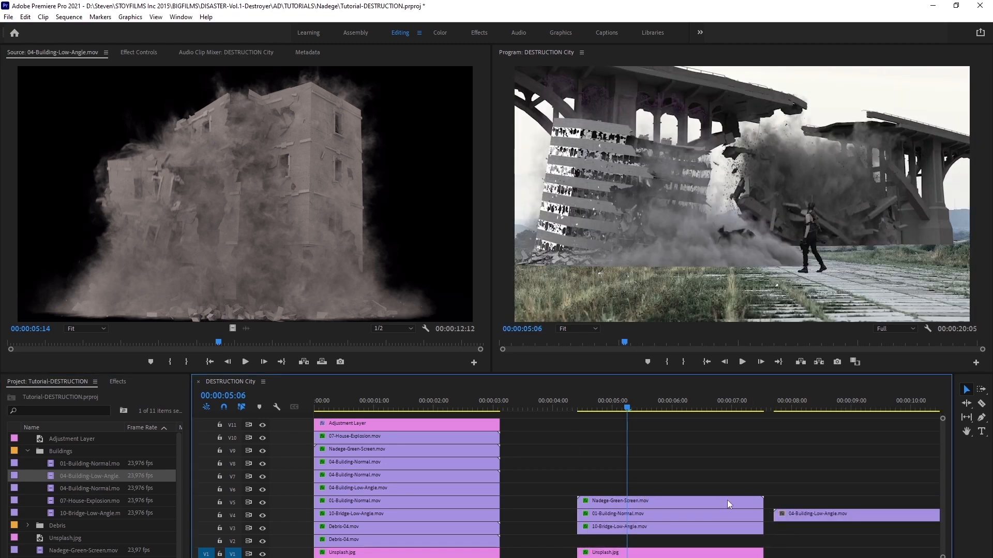
drag(627, 505, 624, 495)
drag(792, 519, 599, 510)
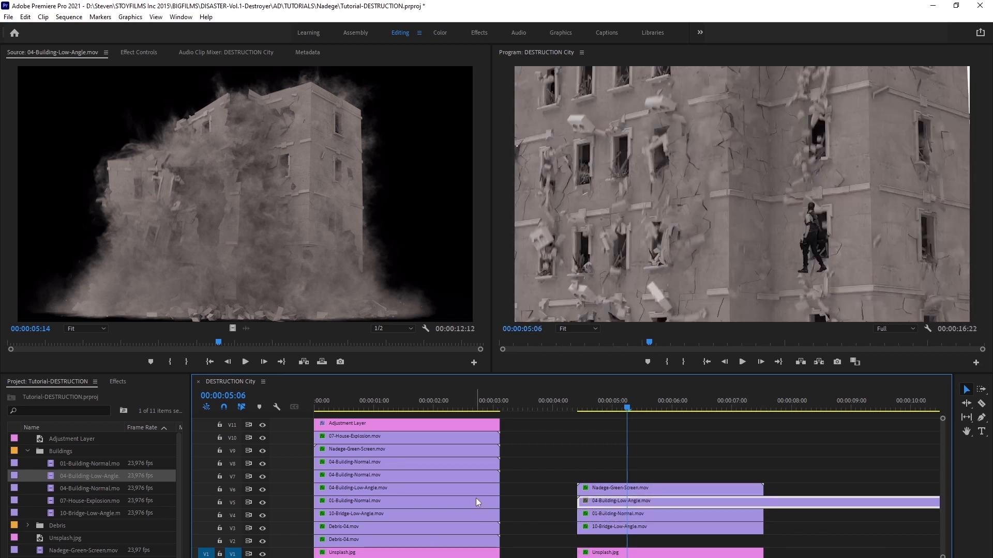
- Scale 04-Building-Low-Angle.mov to 32% and position it behind the actress on the scene's right side, at about 1529.5, 516
key(shift+5)
click(188, 116)
text(33)
key(Return)
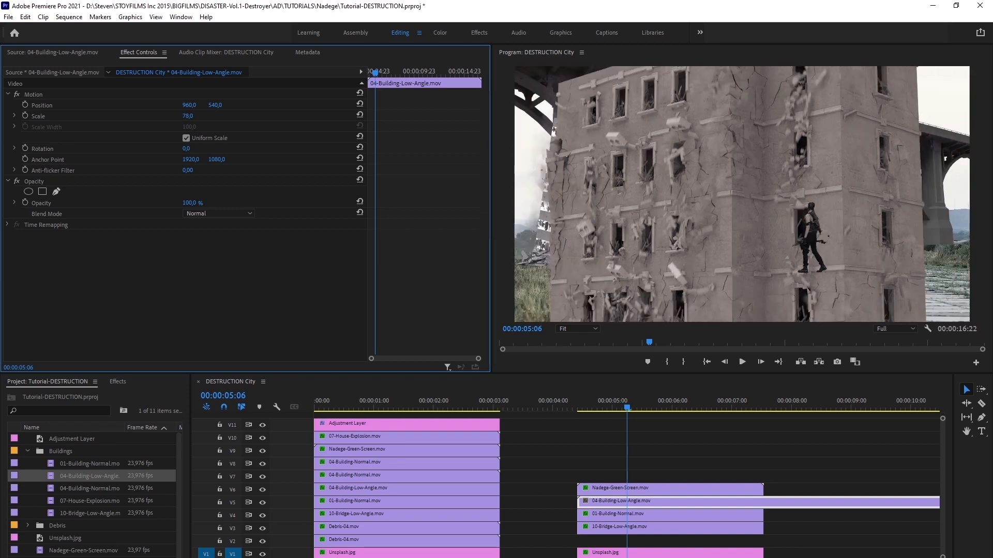
drag(188, 116, 187, 116)
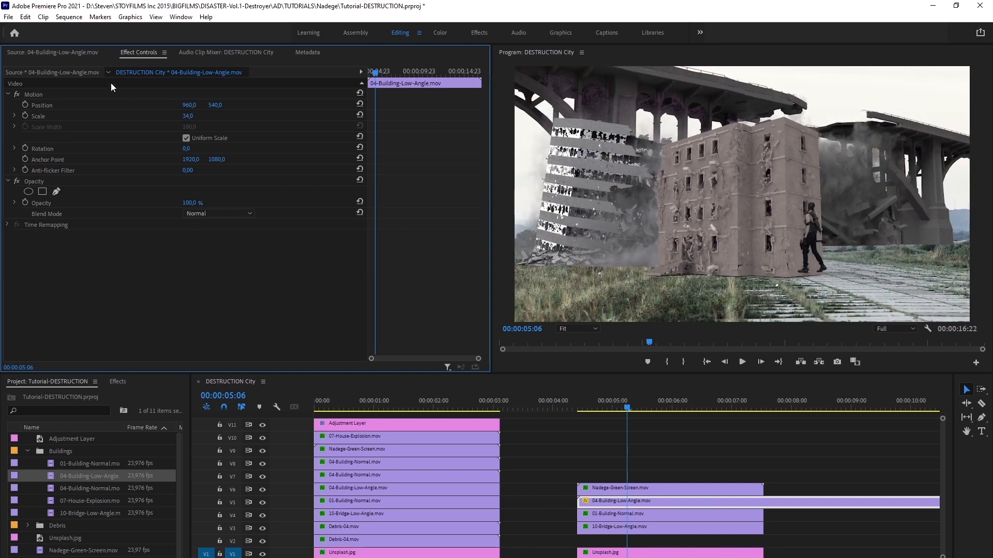
click(20, 95)
drag(737, 222, 881, 213)
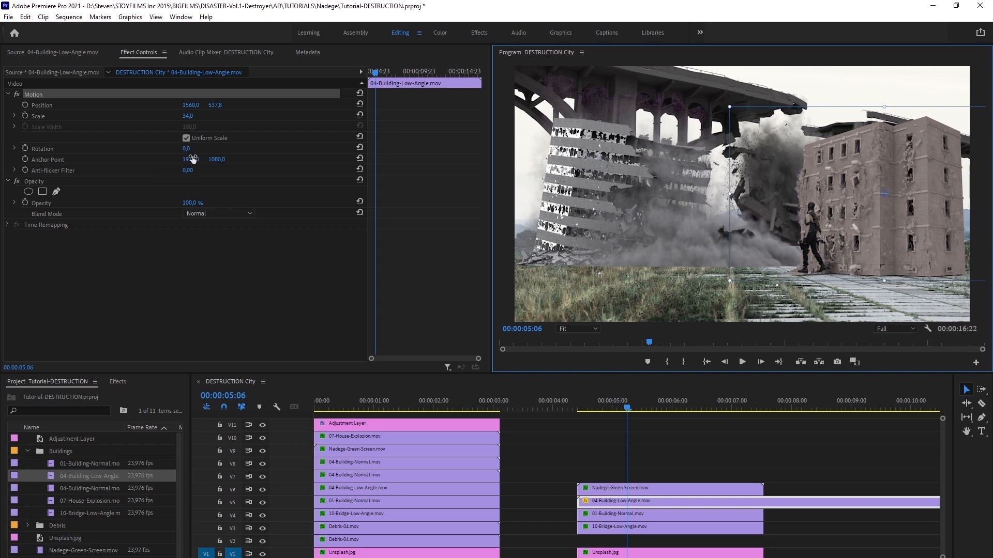
click(185, 120)
drag(195, 117, 195, 117)
mouse_move(895, 221)
mouse_down()
mouse_move(883, 223)
mouse_move(888, 214)
mouse_up()
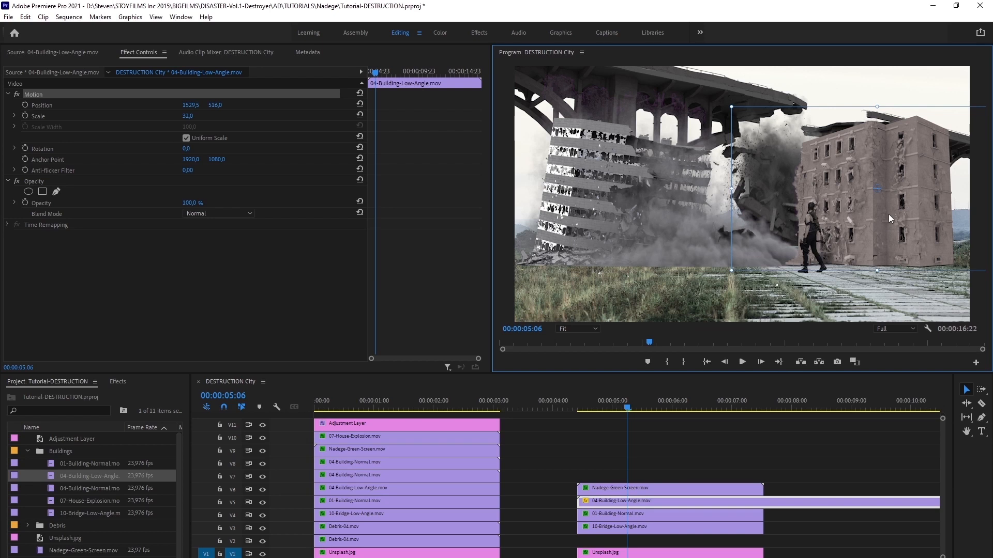
- Compare with the finished composite at 00:00:02:15, then cut 04-Building-Low-Angle.mov at the green-screen clip's end and delete the excess
click(471, 406)
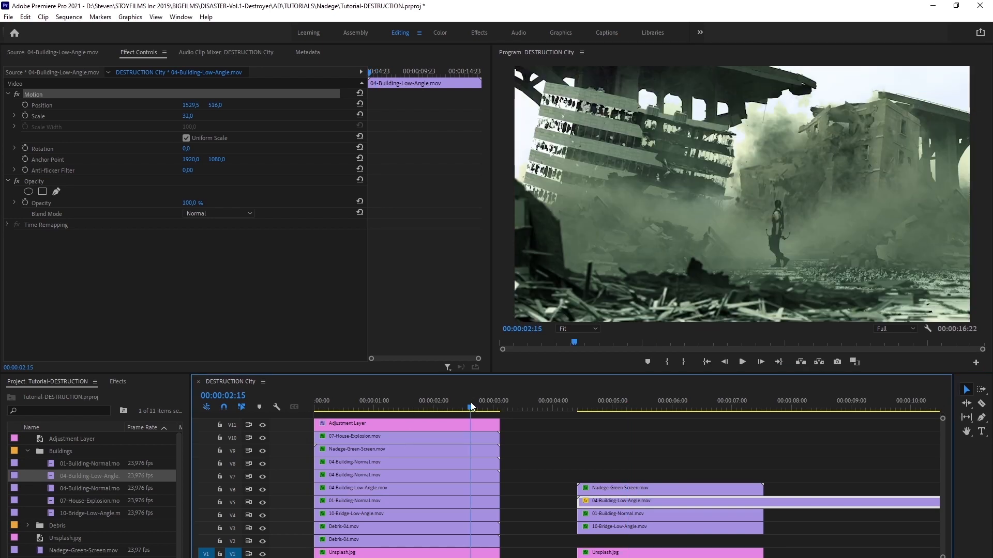
click(644, 409)
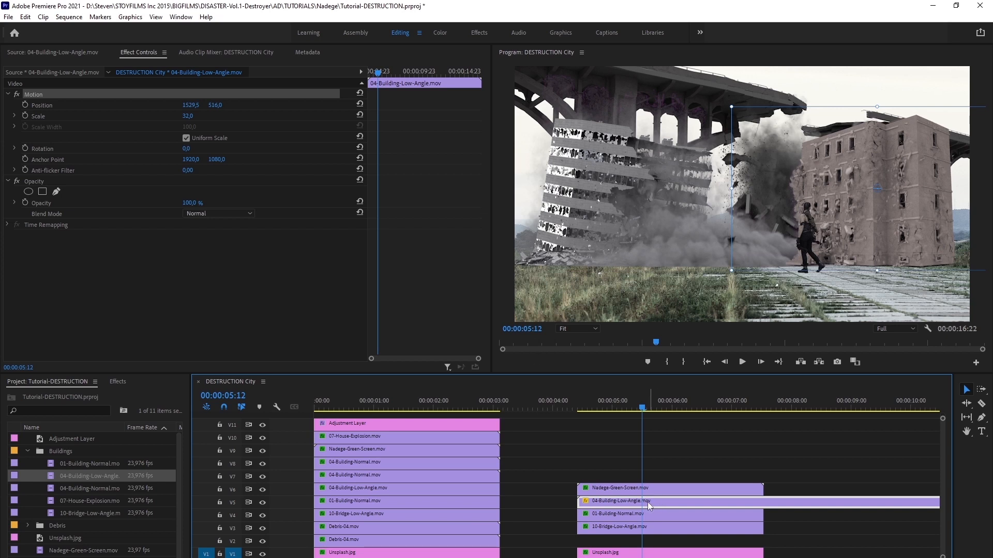
click(754, 406)
click(981, 403)
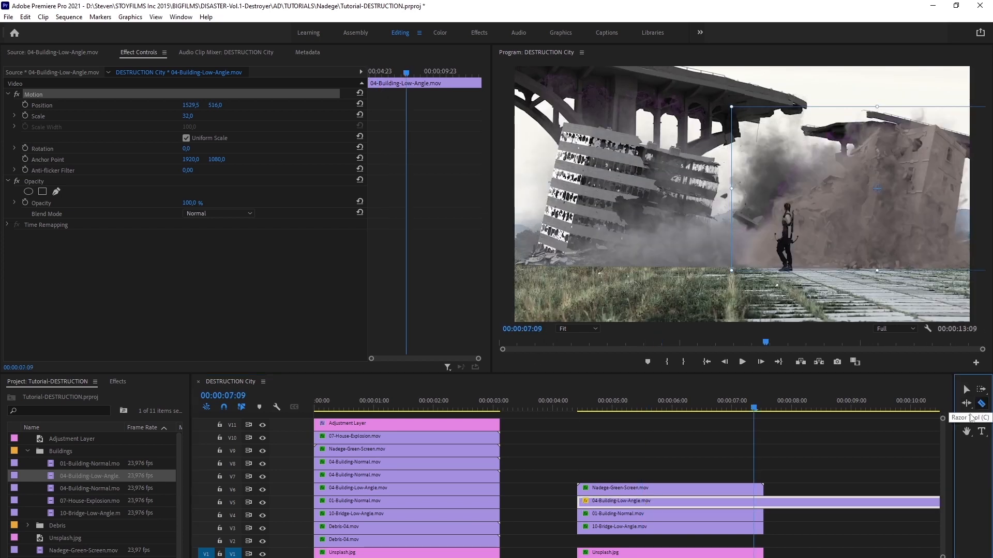
click(767, 500)
click(966, 389)
click(838, 504)
key(Delete)
- Copy the Tint effect from 10-Bridge-Low-Angle.mov to 04-Building-Low-Angle.mov and lower its Amount to Tint
drag(595, 405, 697, 413)
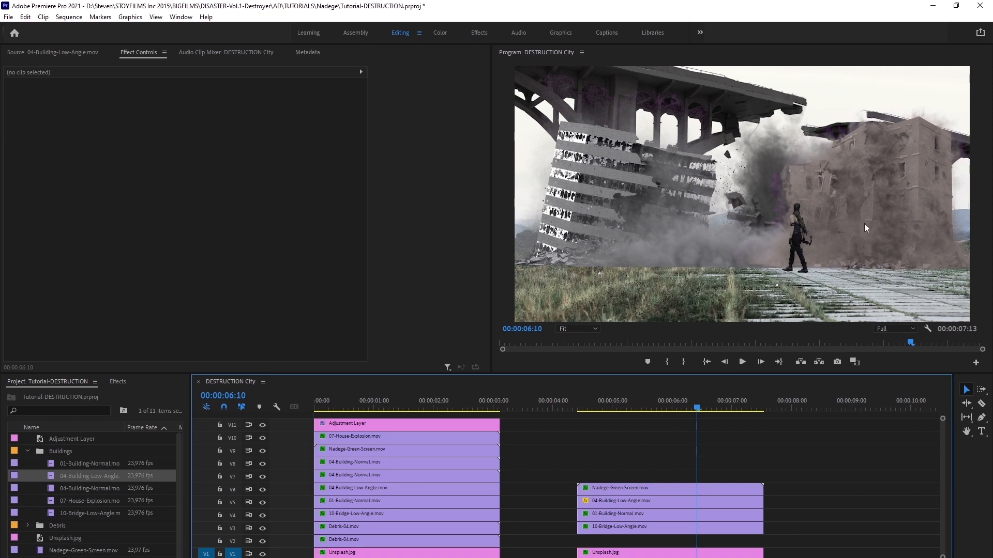
click(613, 502)
click(615, 526)
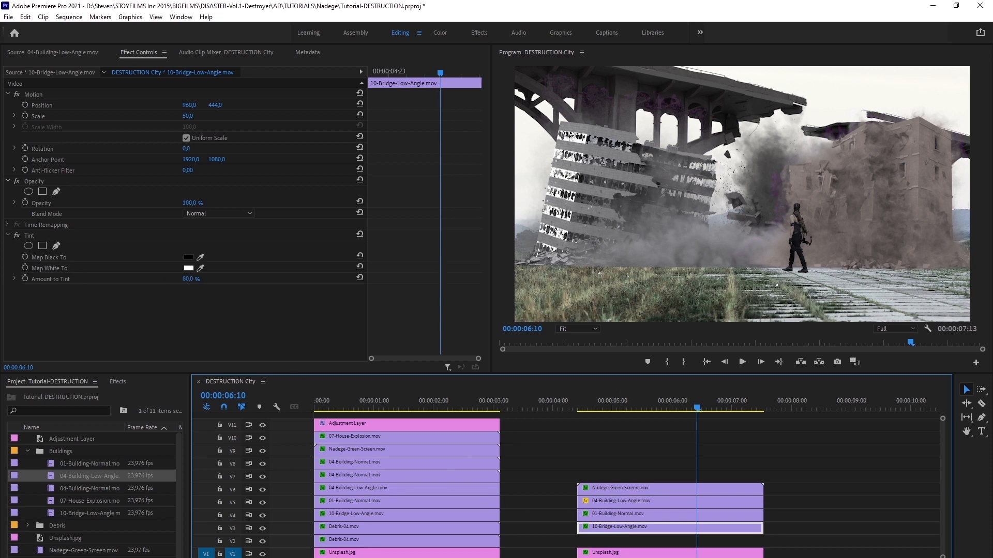
right_click(41, 241)
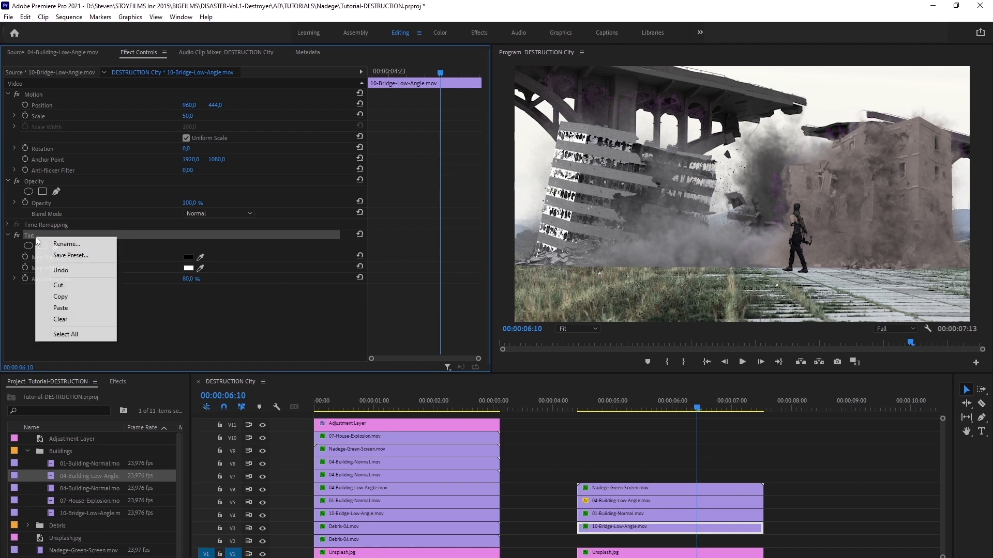
click(65, 301)
click(610, 501)
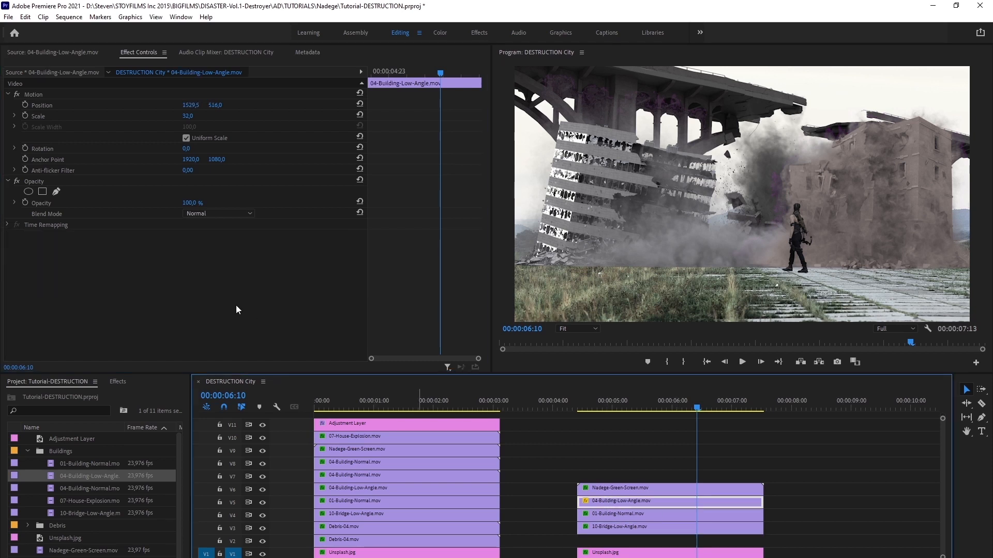
right_click(142, 290)
click(167, 359)
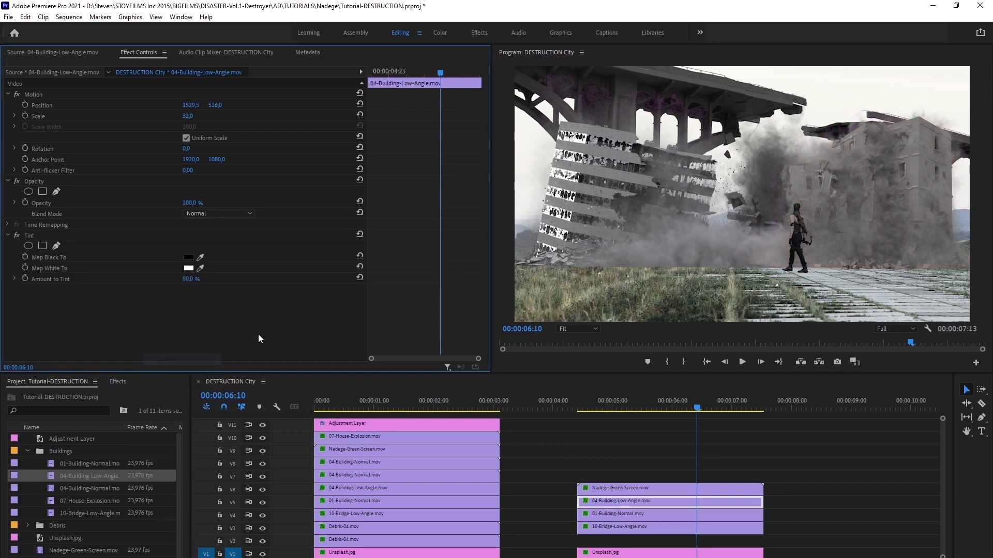
drag(585, 412, 633, 402)
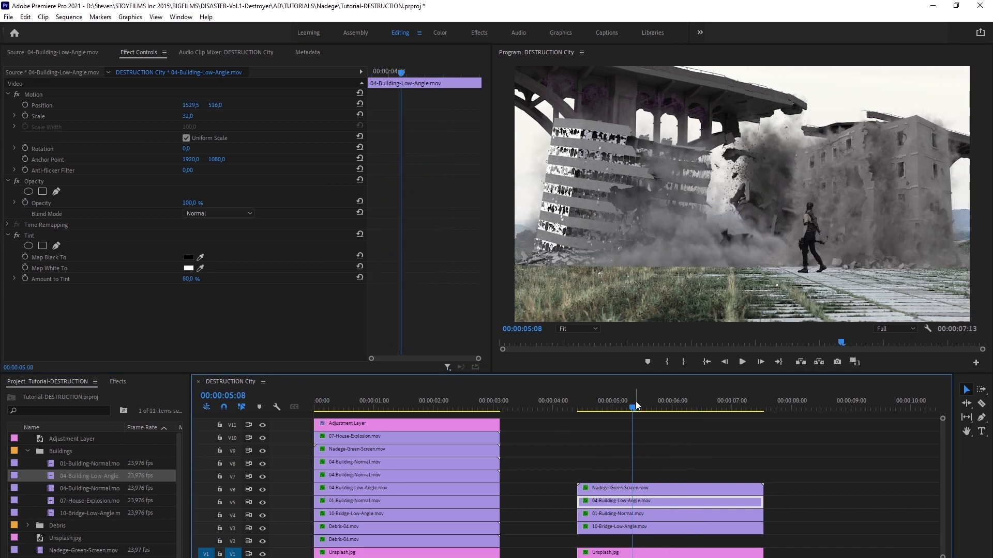
drag(187, 284, 182, 284)
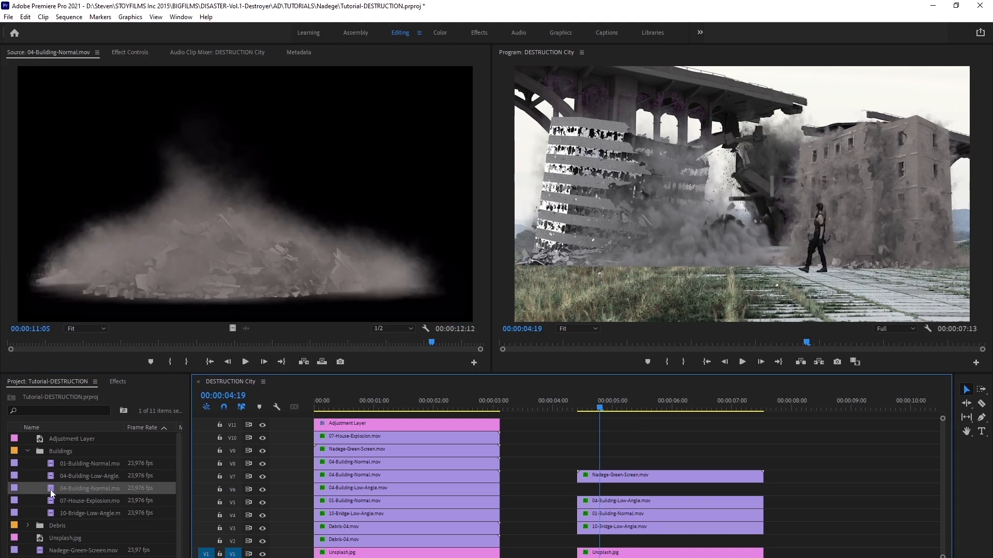
- Place 04-Building-Normal.mov on V6 beneath the green-screen clip, trimmed to its rubble ending and aligned with the composite's start and end
drag(52, 493, 586, 493)
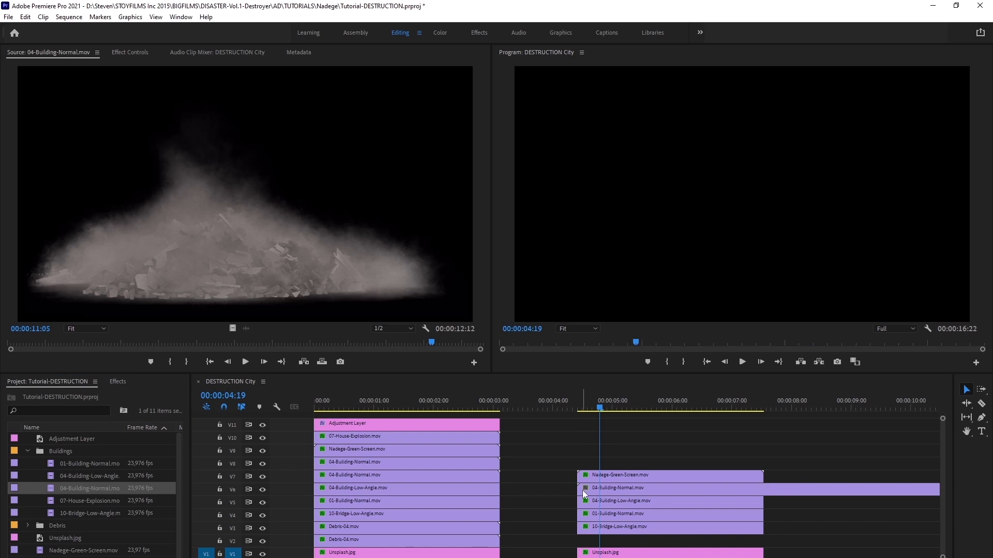
drag(745, 408, 847, 408)
key(minus)
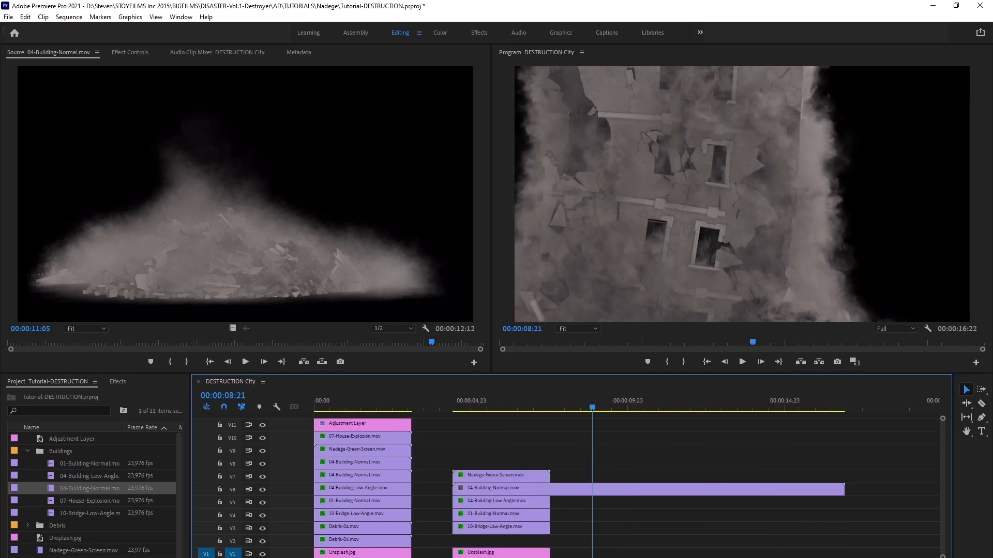
drag(711, 408, 838, 409)
drag(455, 488, 808, 488)
drag(823, 490, 453, 490)
click(533, 407)
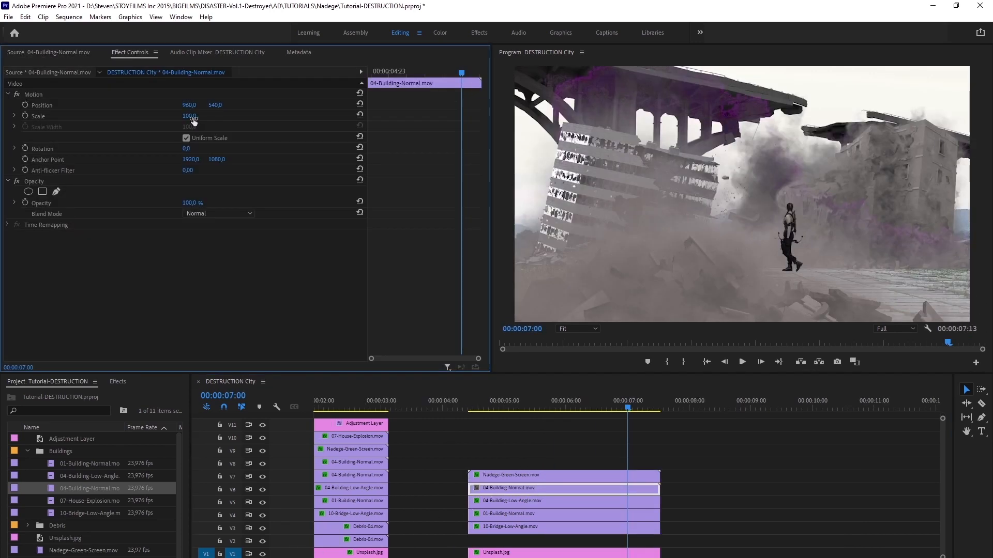
- Scale 04-Building-Normal.mov to 35% and position its rubble at the striped building's base, at about 517, 656
drag(191, 118, 164, 118)
click(47, 94)
drag(739, 270, 629, 266)
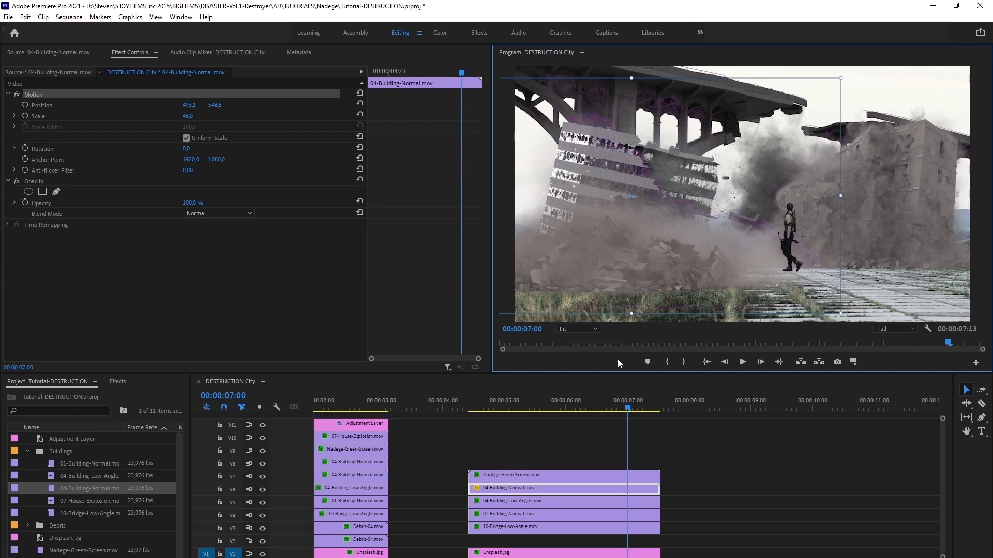
drag(665, 273, 627, 282)
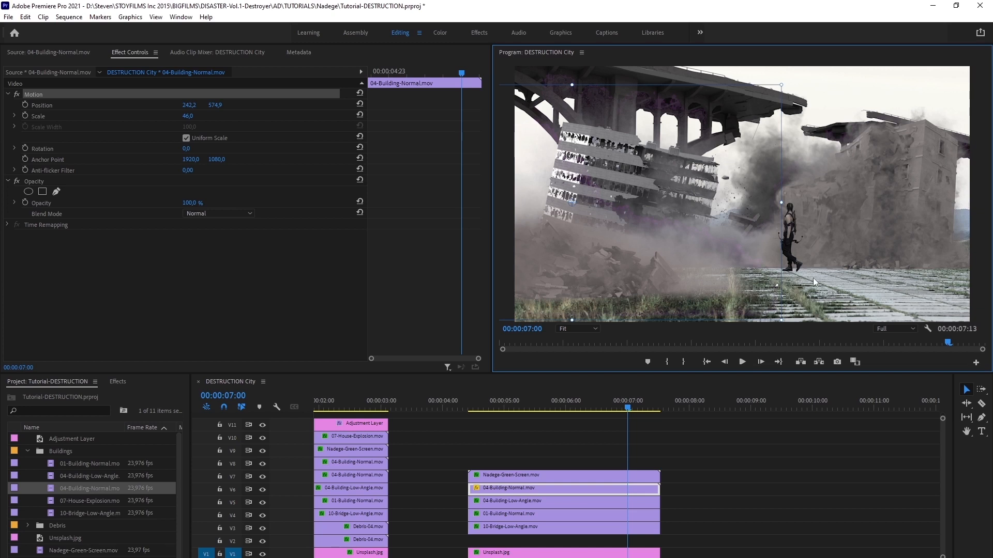
drag(597, 288, 500, 327)
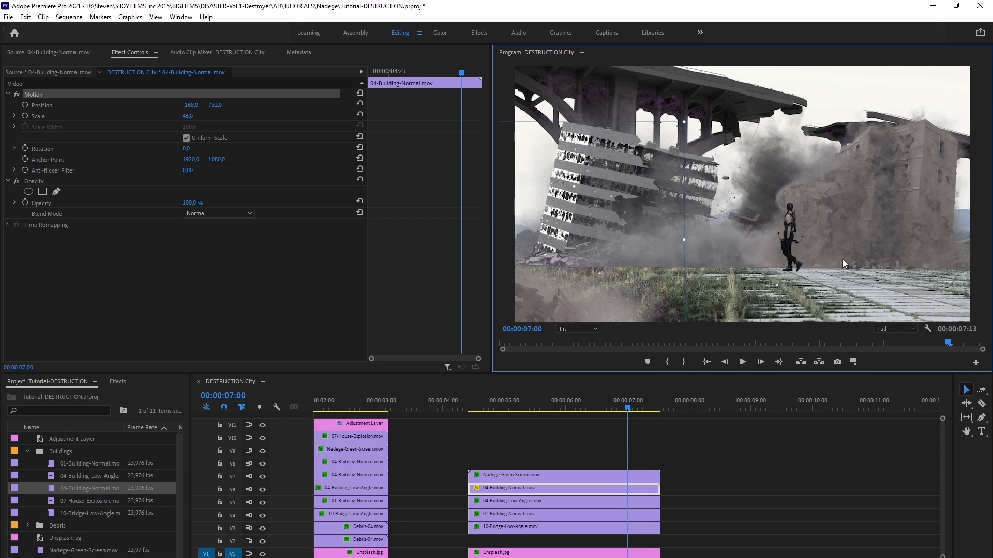
drag(556, 312, 731, 274)
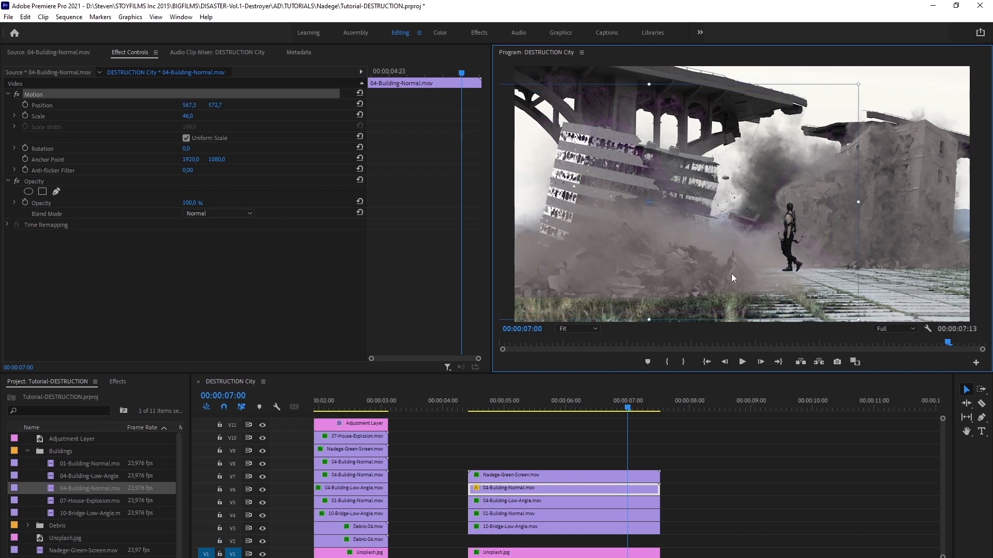
click(196, 129)
drag(188, 117, 182, 117)
drag(649, 259, 635, 279)
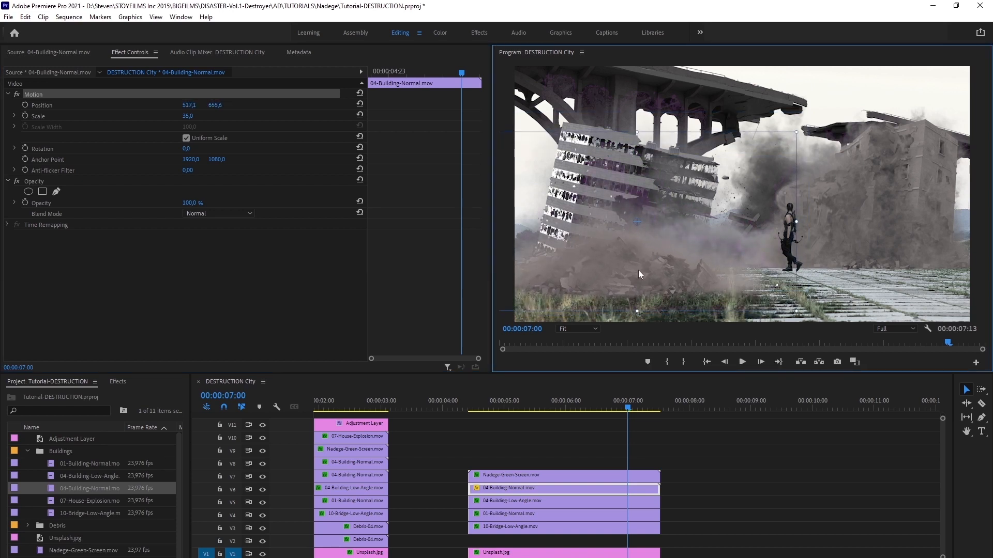
- Paste the copied Tint effect onto 04-Building-Normal.mov and set its Amount to Tint to 99%
right_click(101, 273)
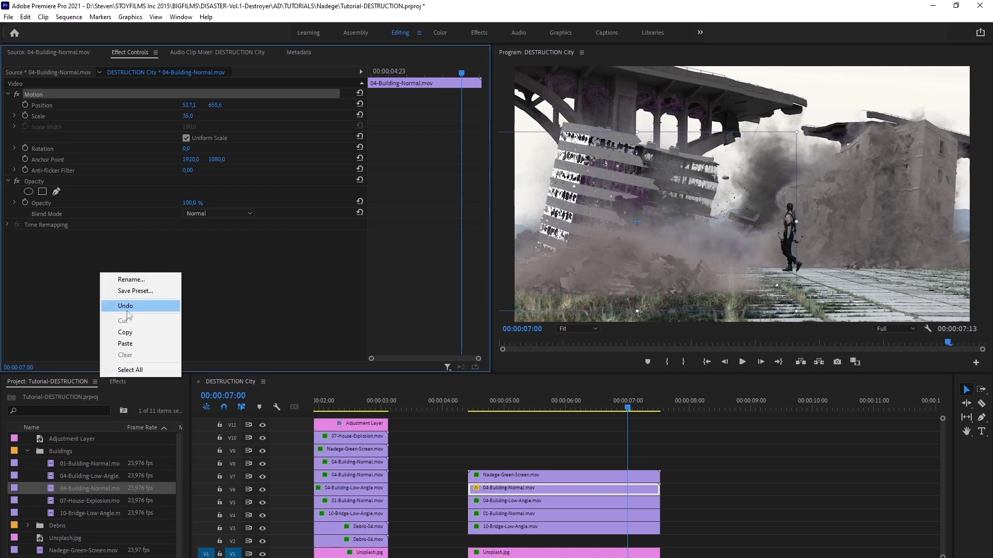
click(137, 343)
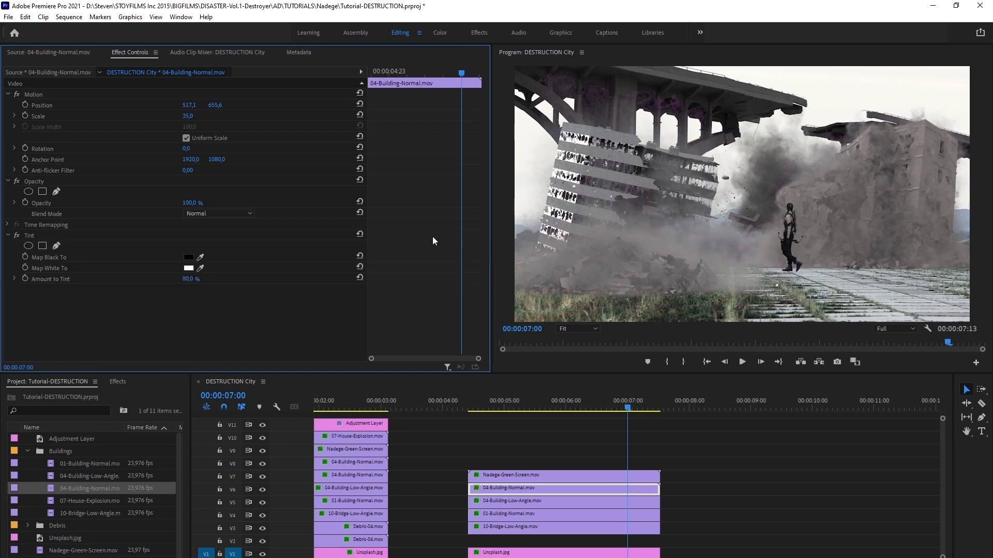
drag(181, 283, 186, 283)
- Duplicate the tinted 04-Building-Normal.mov onto V7, aligned with the original and beneath the green-screen clip on V8
drag(540, 409, 619, 394)
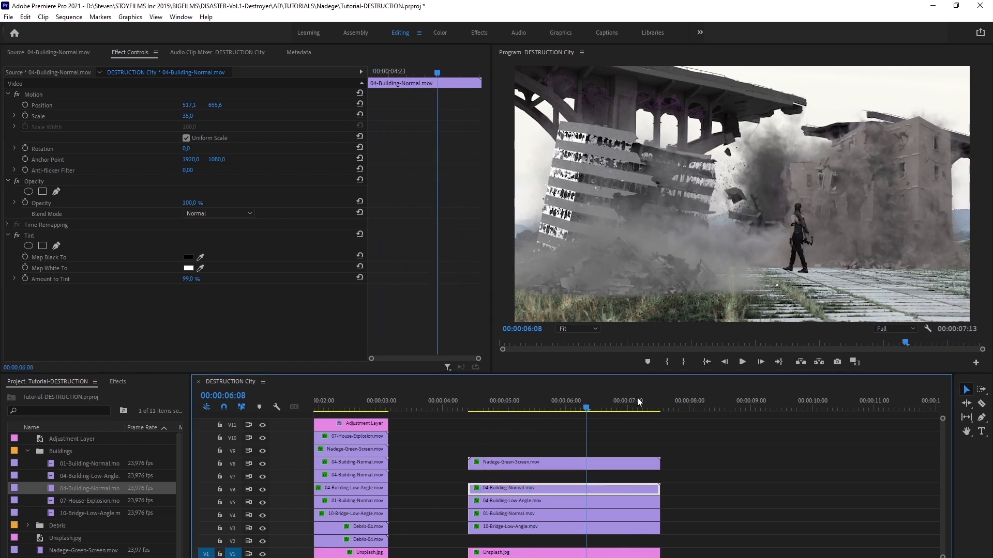
click(672, 401)
key(ctrl+v)
drag(683, 552, 480, 476)
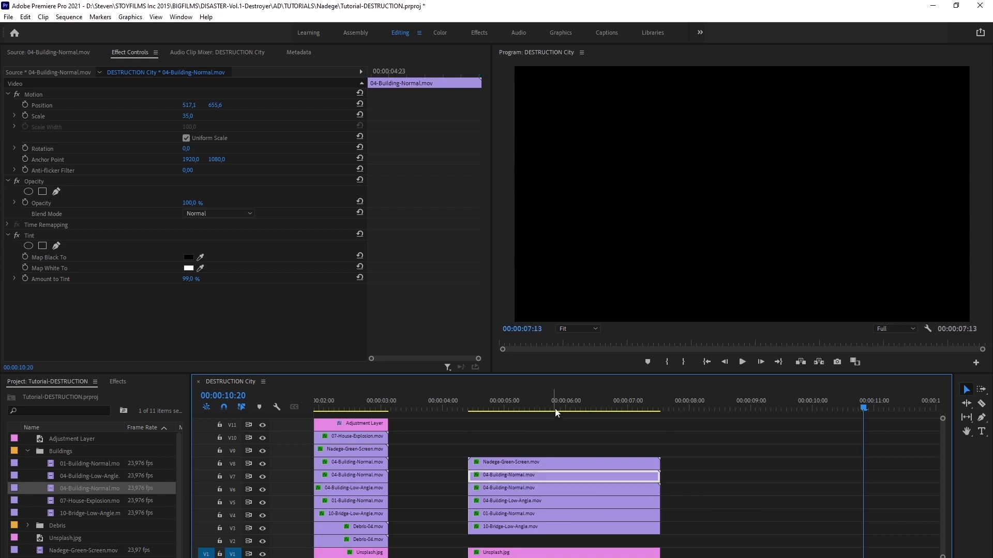
- Move the duplicated rubble clip across the scene to the base of the low-angle building on the right, and review the shot
click(557, 408)
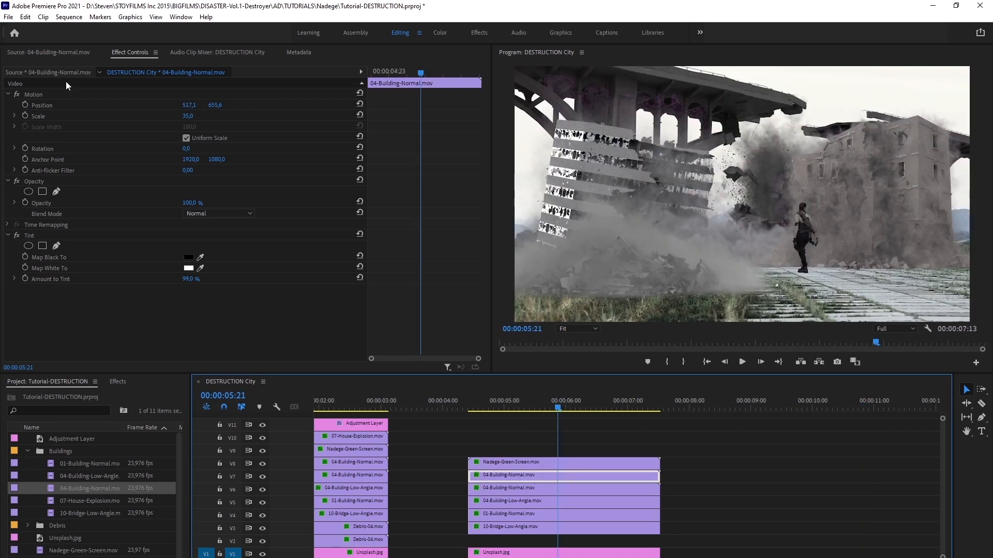
click(32, 95)
drag(709, 265, 921, 261)
drag(550, 391, 612, 393)
click(573, 420)
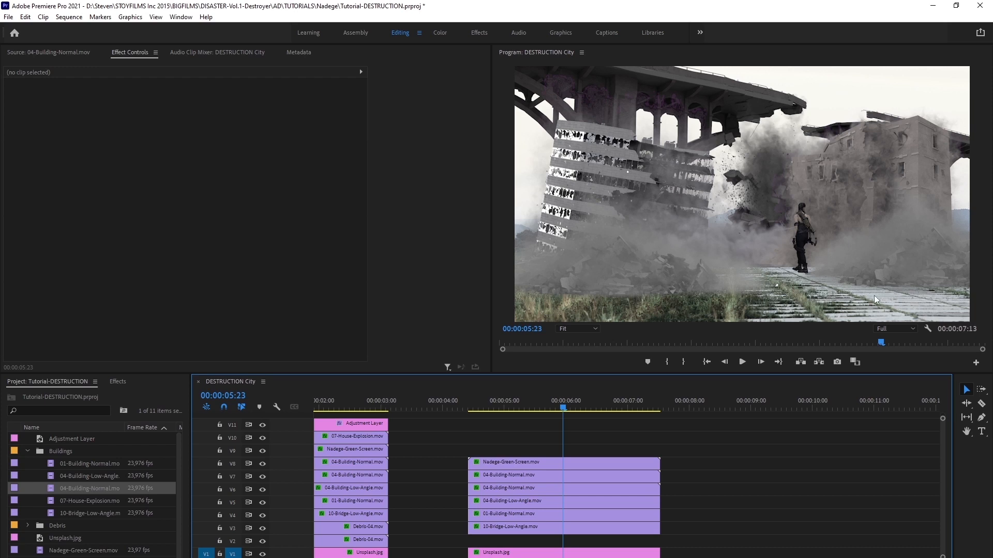
- Open Debris-04.mov from the Debris bin and preview how the debris spreads and settles on the ground
click(27, 452)
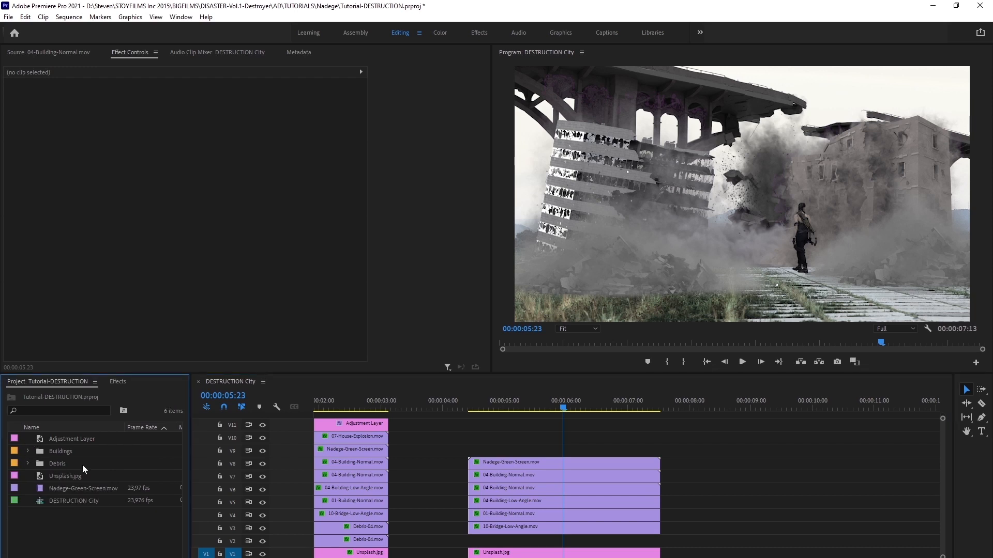
click(28, 463)
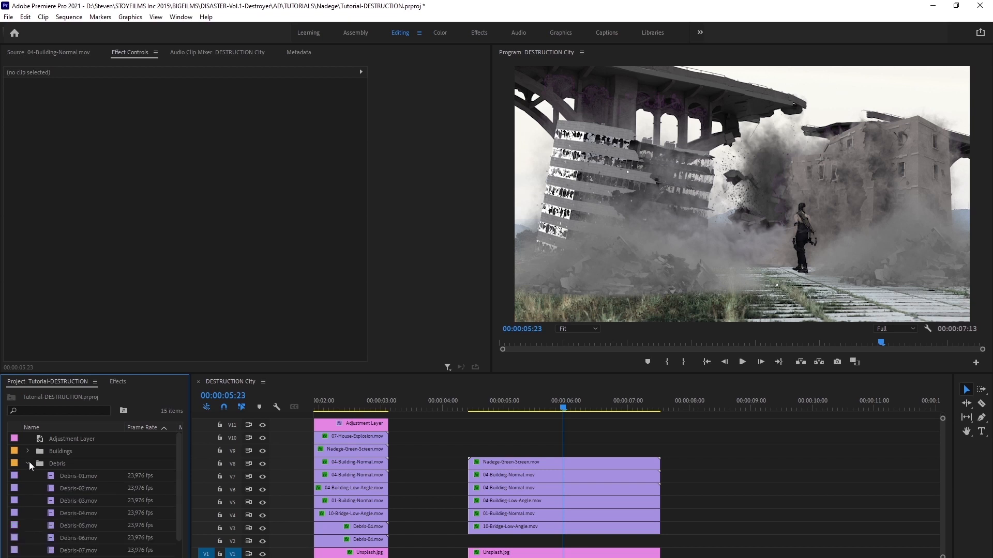
click(66, 464)
double_click(82, 513)
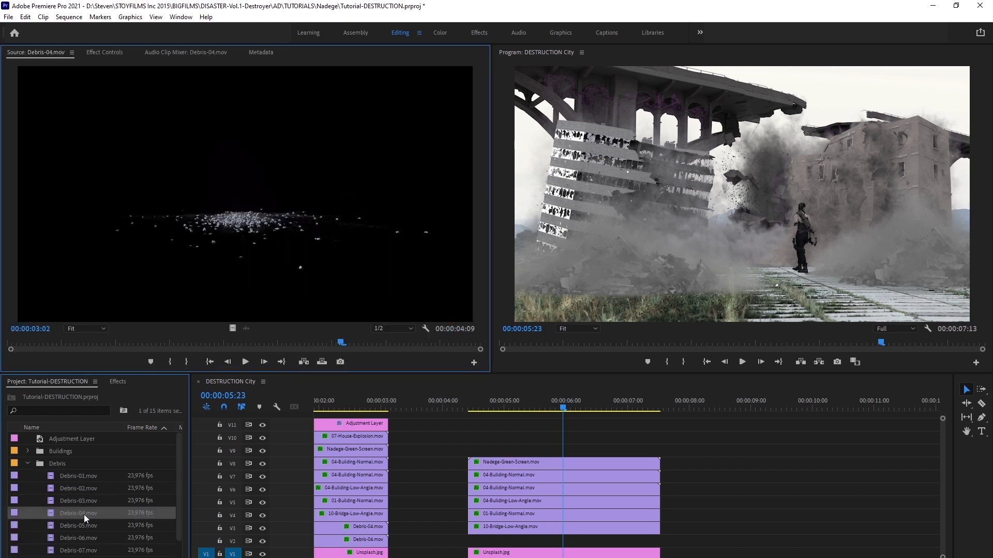
drag(78, 343, 259, 331)
drag(388, 325, 225, 336)
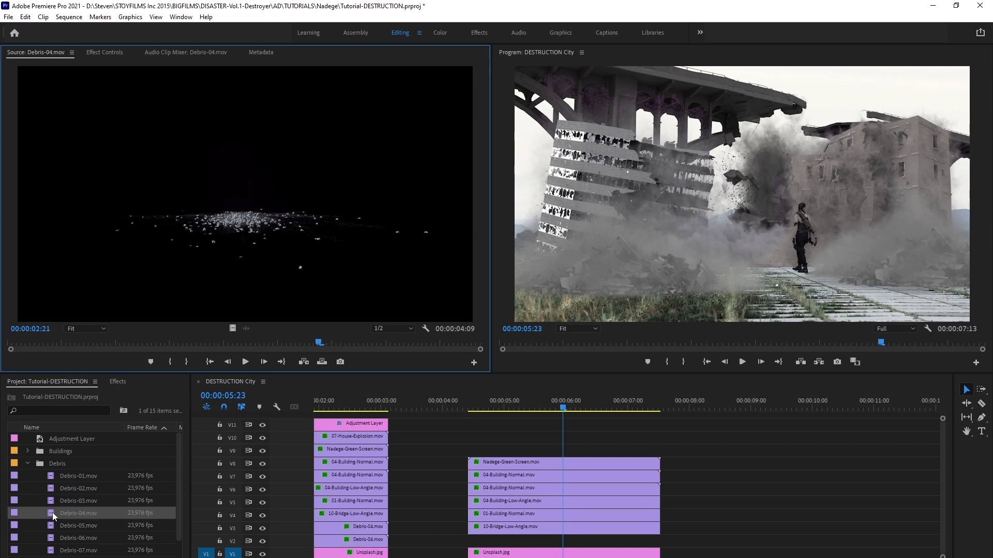
- Place Debris-04.mov on V9 above the green-screen clip with an 87% Tint, trimmed to match the other clips' start and end
drag(53, 516, 471, 454)
drag(470, 454, 471, 454)
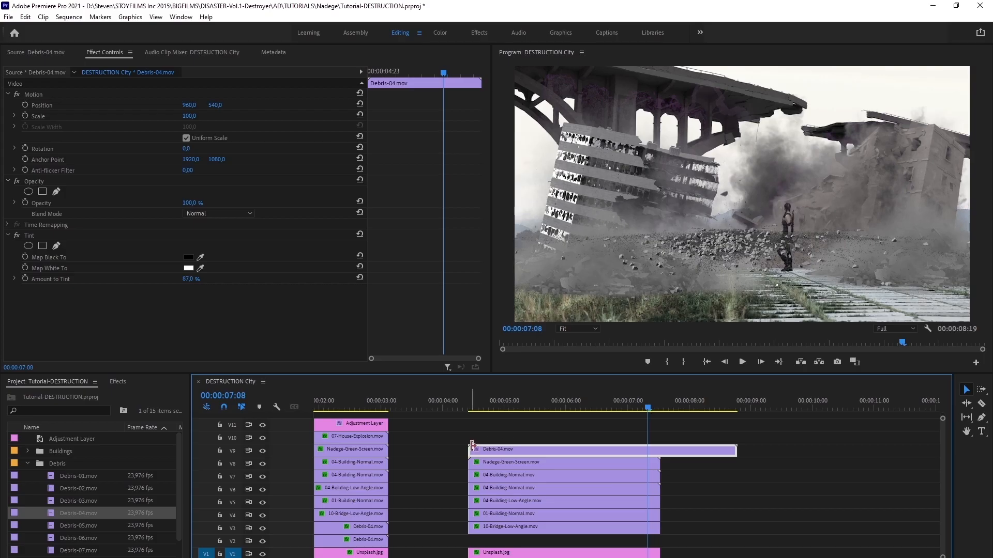
drag(470, 448, 599, 452)
drag(566, 411, 618, 408)
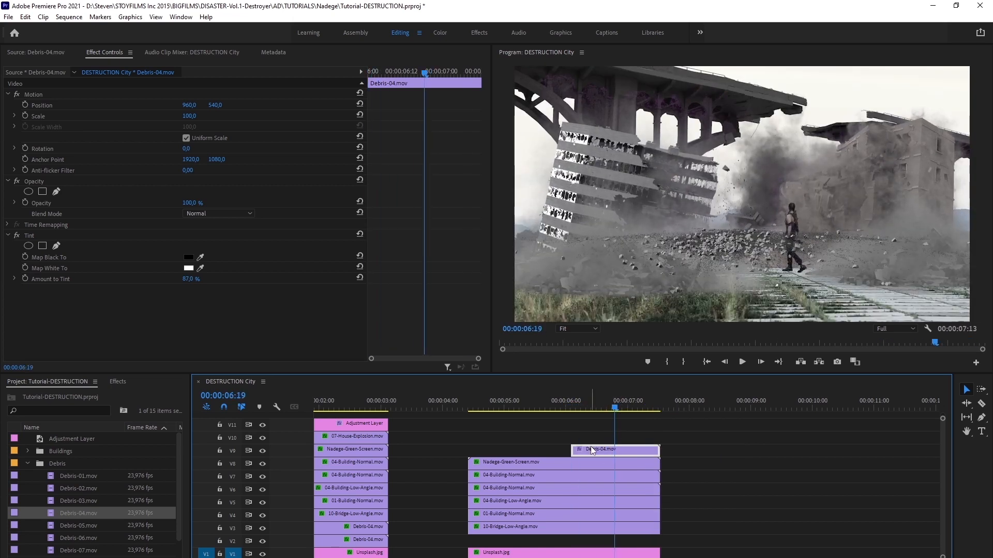
drag(572, 450, 469, 448)
- Add a frame hold to Debris-04.mov at 00:00:06:00 and check the frozen debris at 00:00:07:00
click(570, 406)
mouse_move(570, 405)
mouse_down()
mouse_move(480, 411)
mouse_move(594, 411)
mouse_move(565, 411)
mouse_up()
right_click(572, 449)
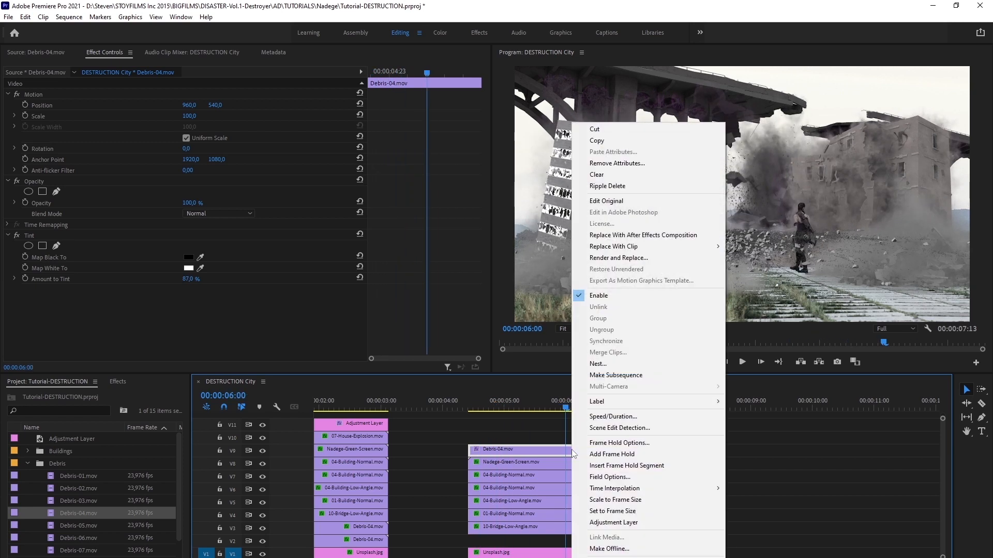
click(625, 457)
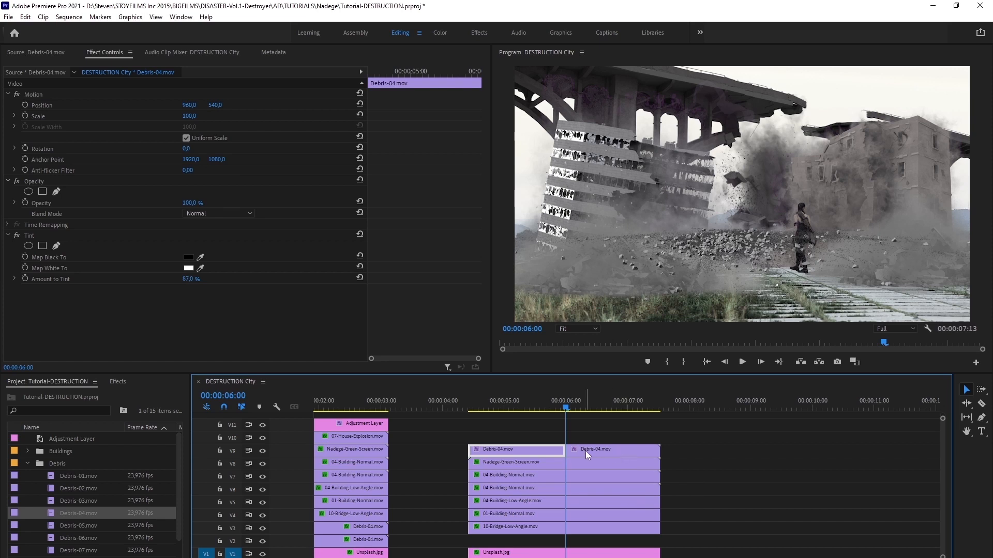
drag(562, 408, 623, 432)
click(625, 452)
- Delete the moving first part of Debris-04.mov and extend the held frame back to the other clips' start
click(532, 453)
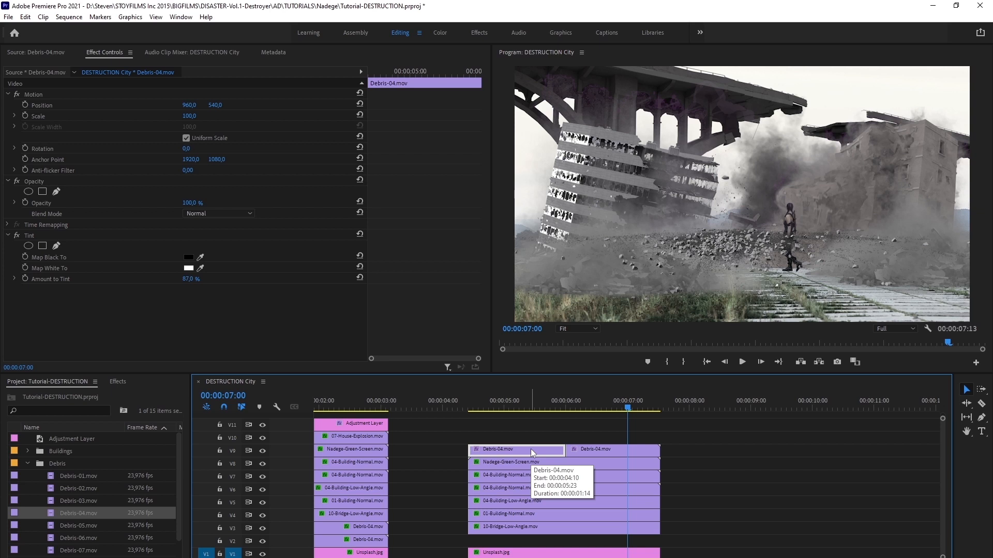
key(Delete)
drag(568, 448, 469, 447)
- Scale the held debris to 71% and position it on the ground before the low-angle building, at about 1418, 752
drag(480, 408, 594, 408)
click(601, 451)
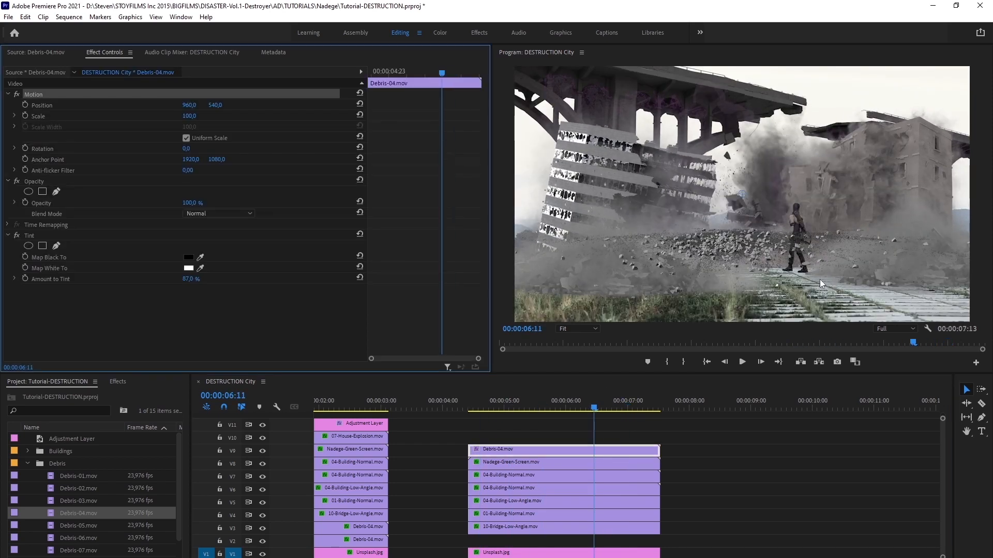
drag(729, 246, 856, 280)
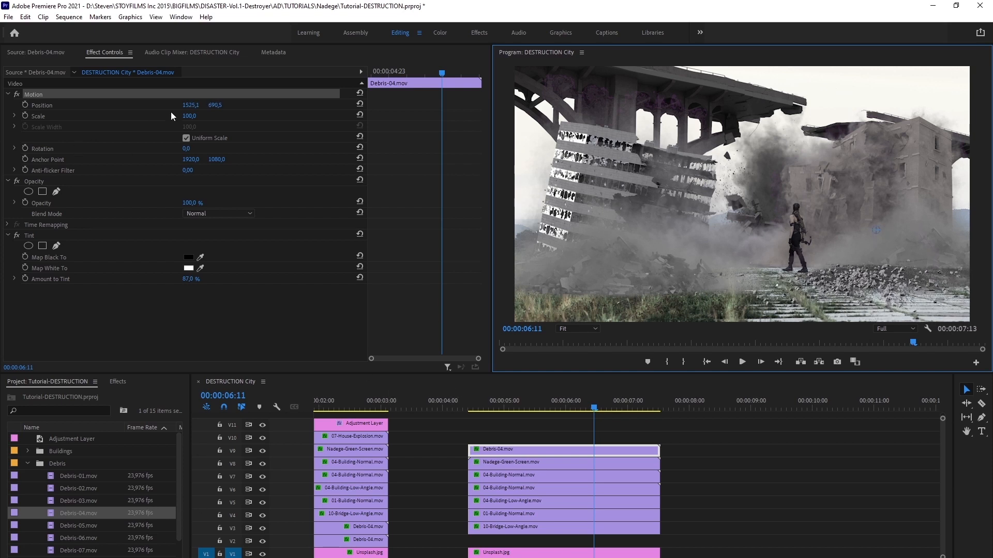
drag(189, 115, 164, 116)
drag(875, 235, 859, 268)
- Restack the clips so Debris-04.mov sits on V6 with V7 empty, beneath the second rubble clip and the green-screen clip
click(655, 464)
shift+click(598, 476)
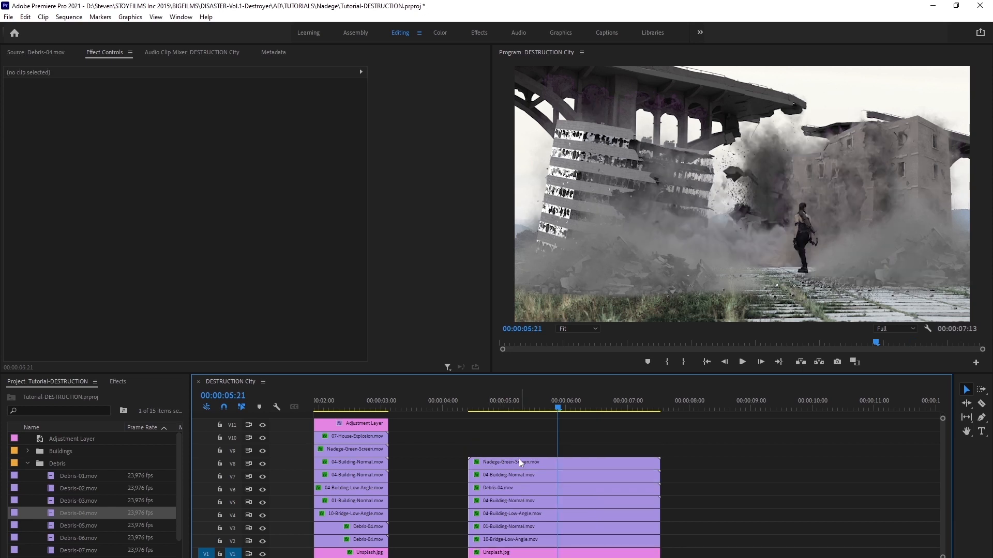
mouse_move(502, 448)
mouse_down()
mouse_move(521, 475)
mouse_move(499, 451)
mouse_up()
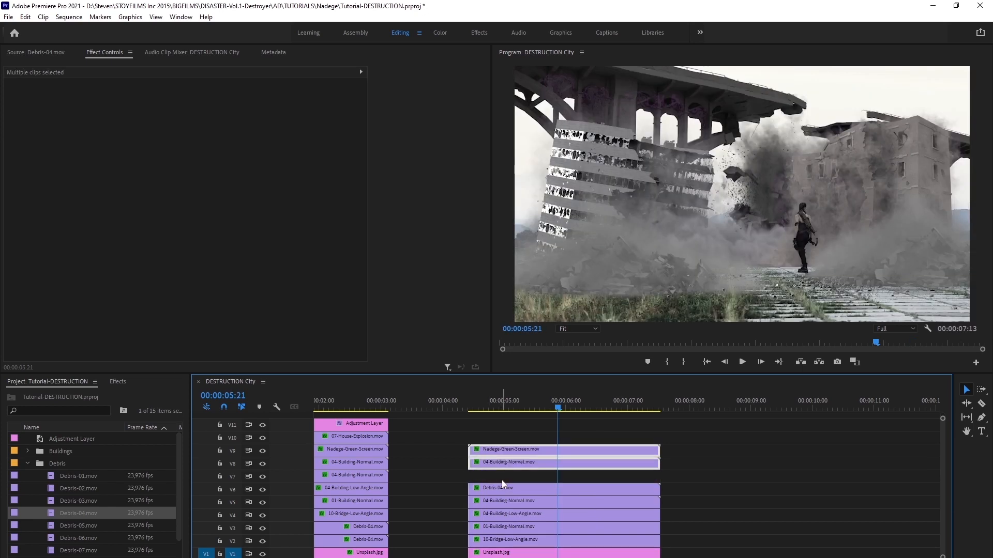
- Duplicate the held Debris-04.mov clip onto V7, aligned with the original
click(502, 492)
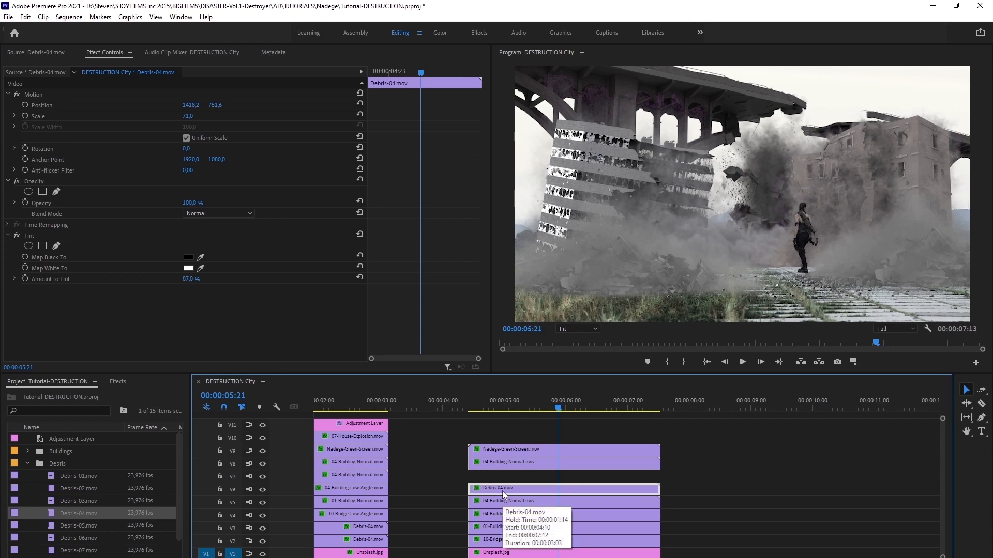
click(680, 404)
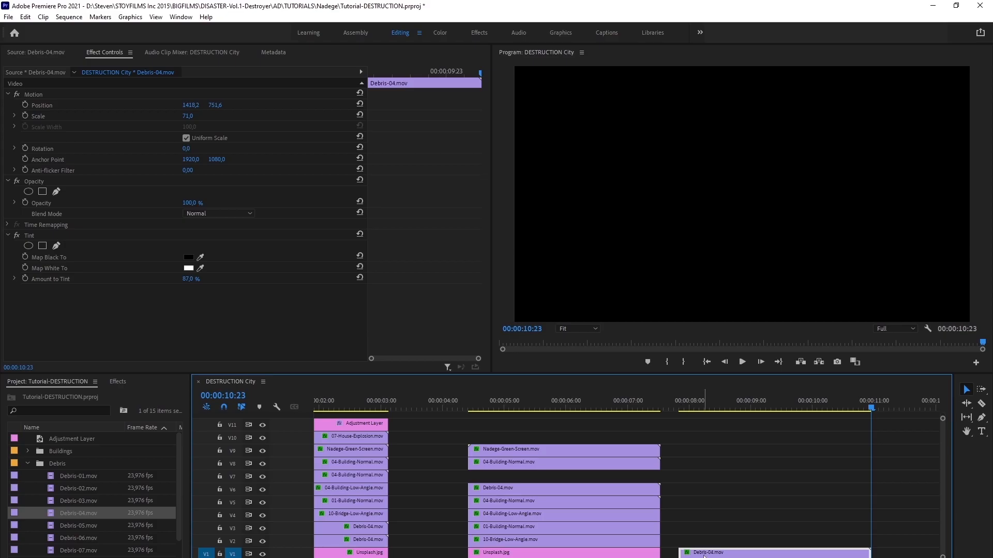
drag(704, 556, 496, 475)
click(560, 405)
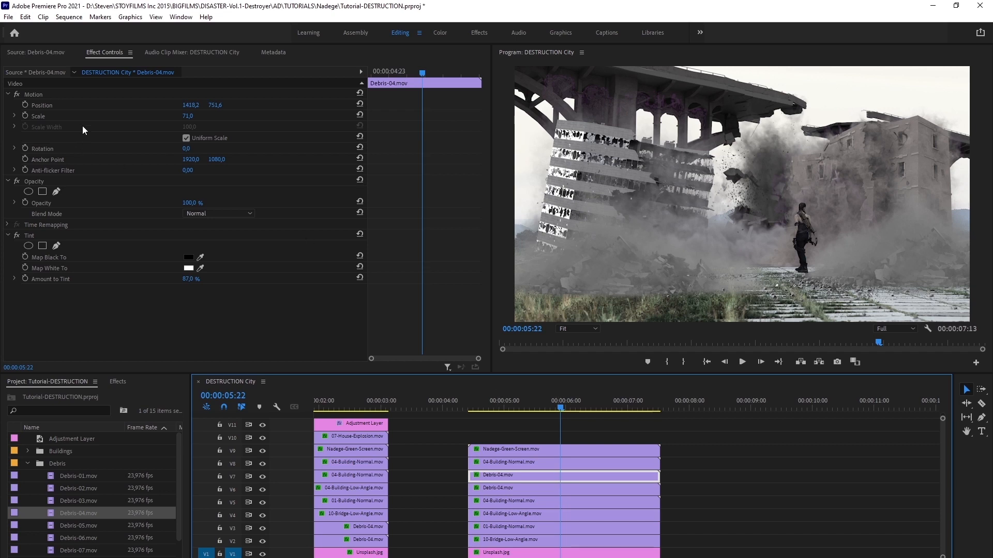
- Scale the duplicated debris to 51% and move it across to the grass below the striped building's rubble, at about 781, 826
click(35, 94)
drag(867, 284, 682, 303)
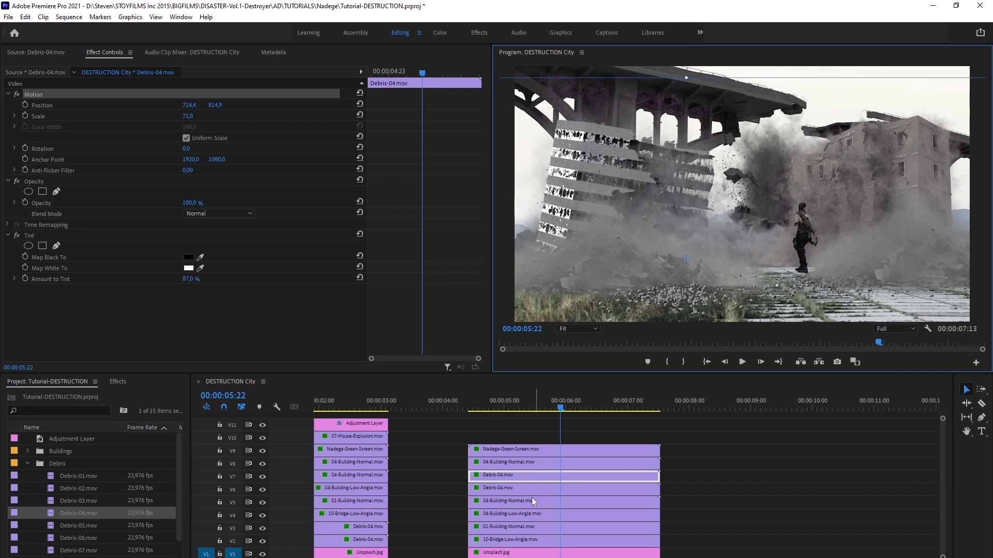
drag(703, 305, 700, 297)
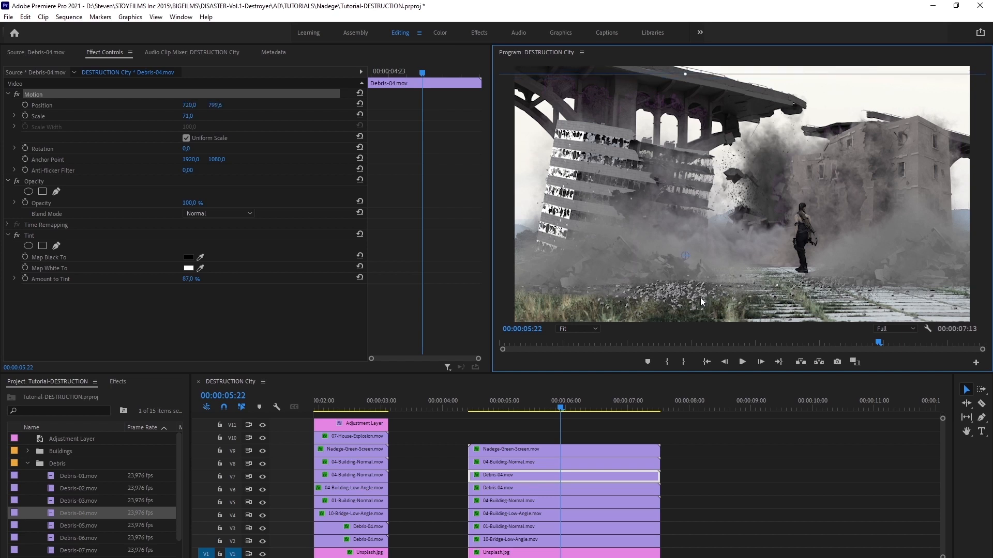
click(501, 402)
mouse_move(515, 401)
mouse_down()
mouse_move(666, 383)
mouse_move(517, 395)
mouse_up()
drag(699, 293, 714, 284)
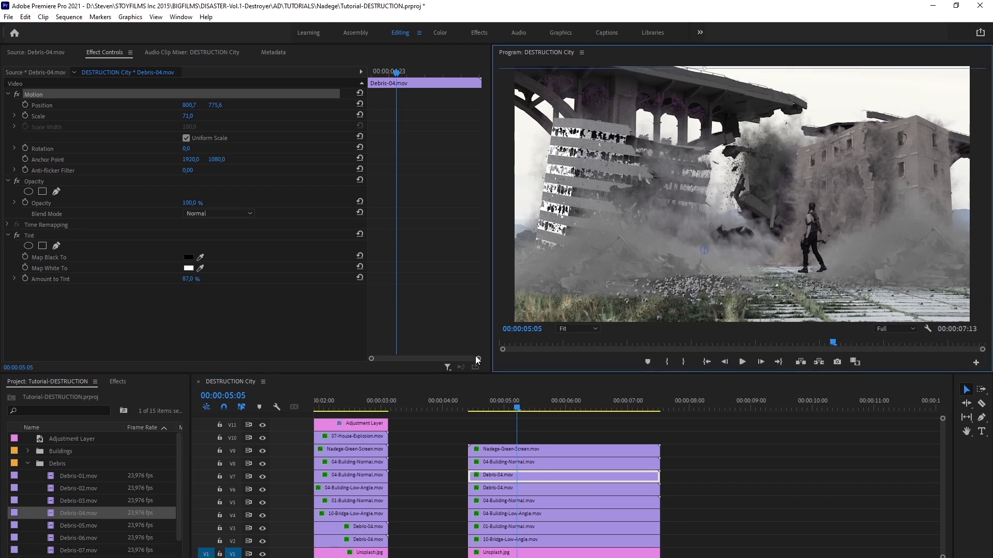
drag(194, 119, 183, 119)
mouse_move(710, 282)
mouse_down()
mouse_move(721, 297)
mouse_move(705, 289)
mouse_up()
drag(505, 403, 551, 398)
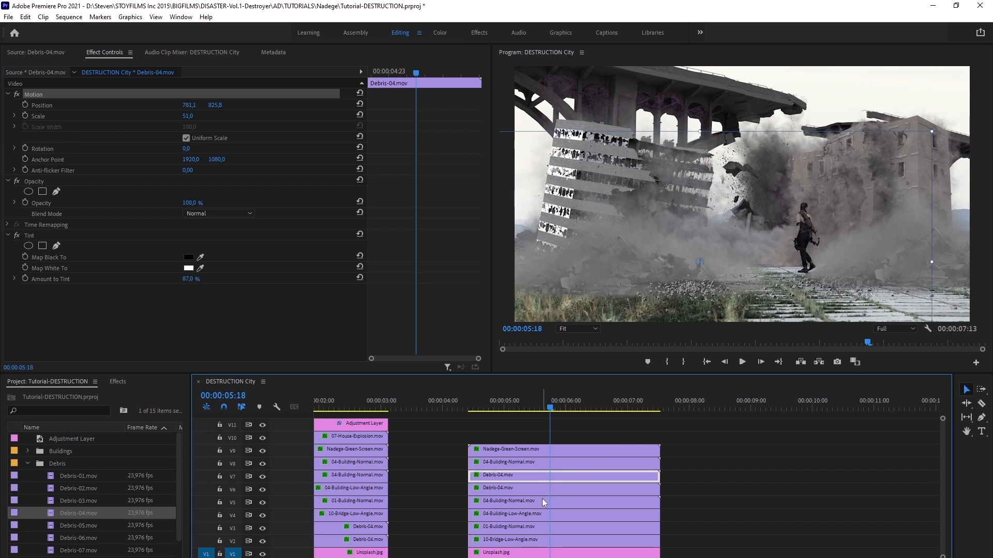
- Move the striped building's 04-Building-Normal.mov rubble clip above both debris clips, onto V8, and nudge it to about 526, 638
drag(685, 440, 632, 442)
drag(510, 500, 514, 467)
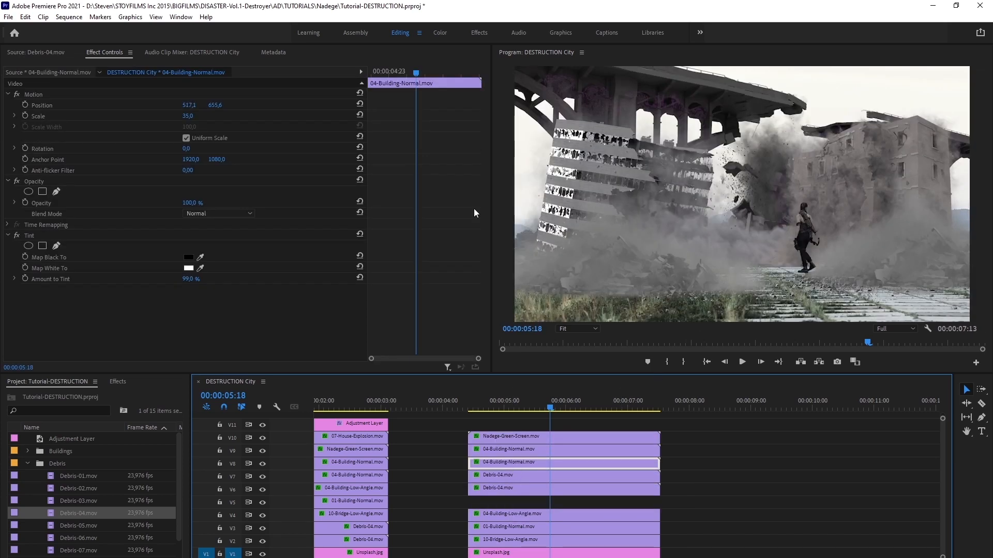
click(33, 95)
mouse_move(685, 300)
mouse_down()
mouse_move(684, 311)
mouse_move(687, 299)
mouse_up()
click(509, 487)
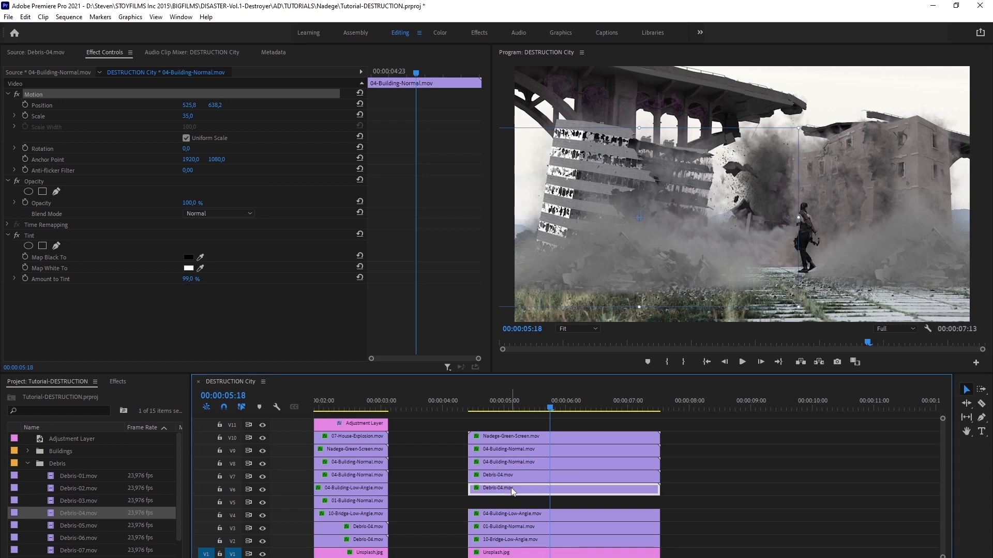
click(43, 94)
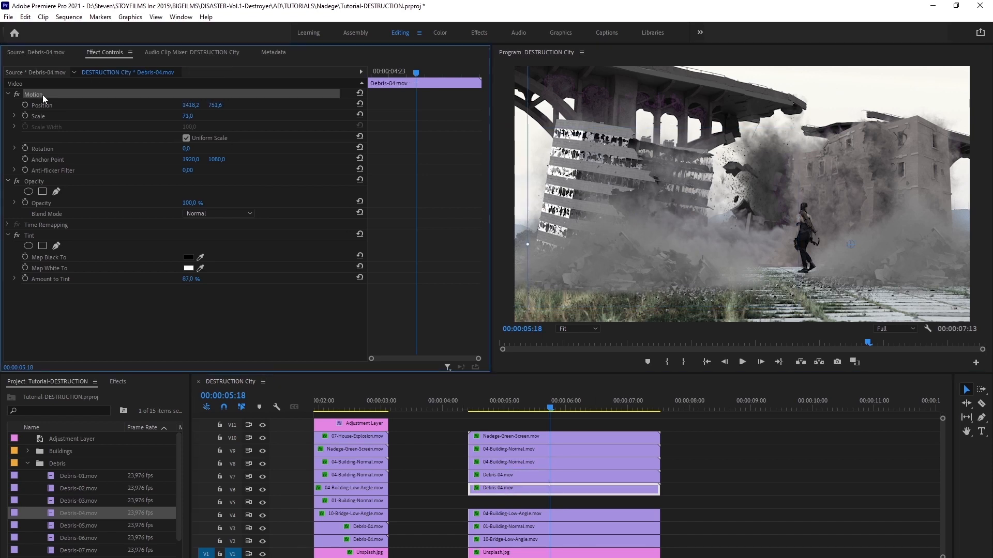
click(696, 299)
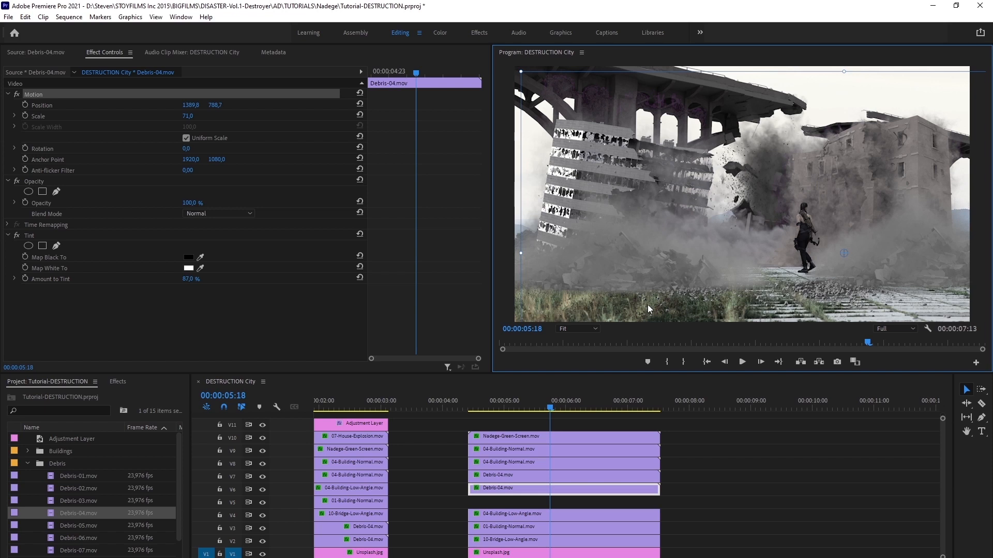
- Reposition the 51% debris clip on V7 along the front edge of the striped building's rubble, at about 698, 839
click(43, 96)
drag(699, 299, 669, 290)
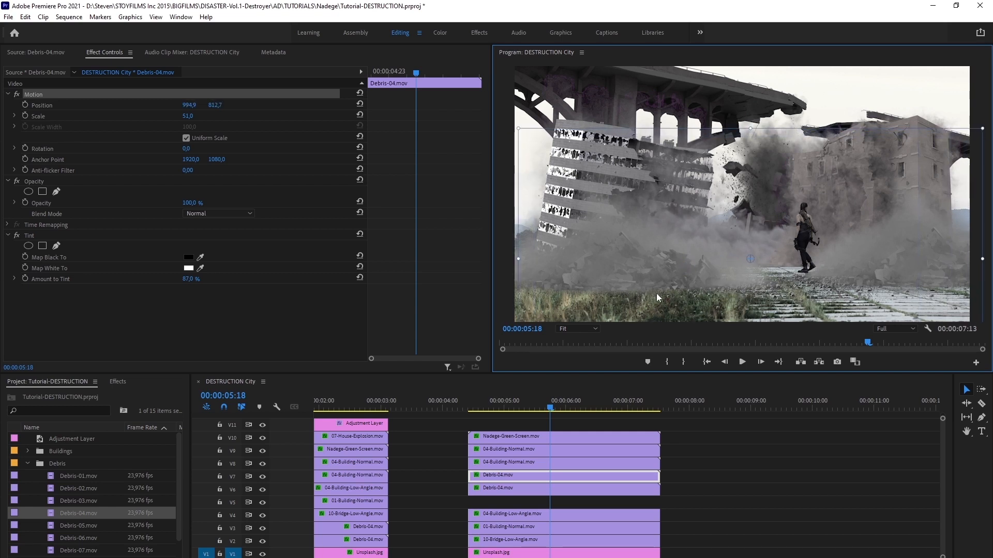
drag(730, 296, 658, 301)
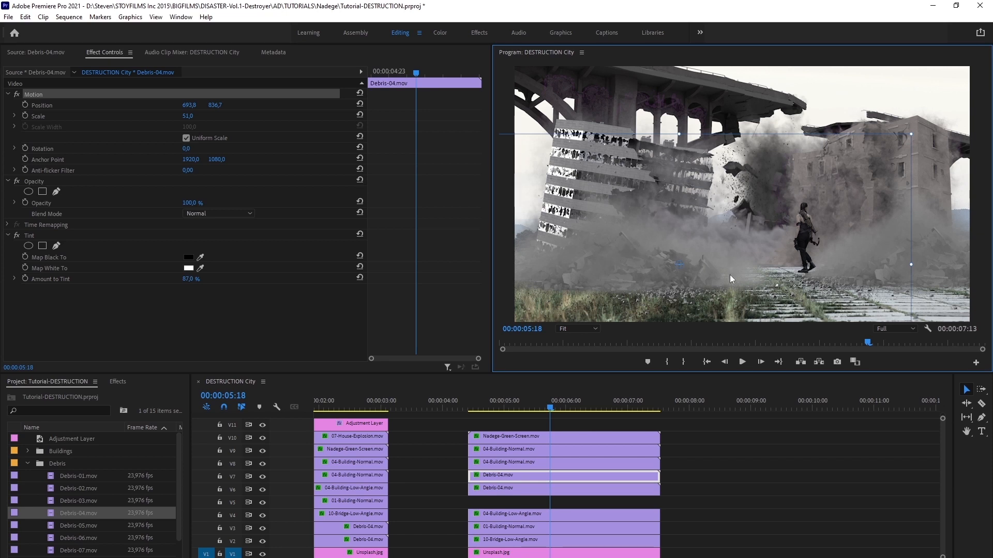
drag(670, 299, 674, 304)
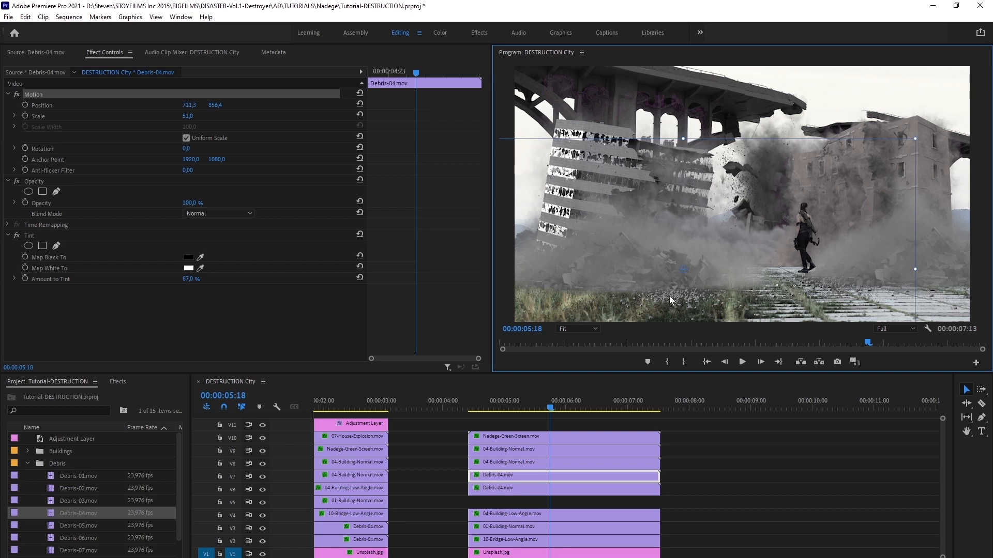
drag(675, 297, 671, 292)
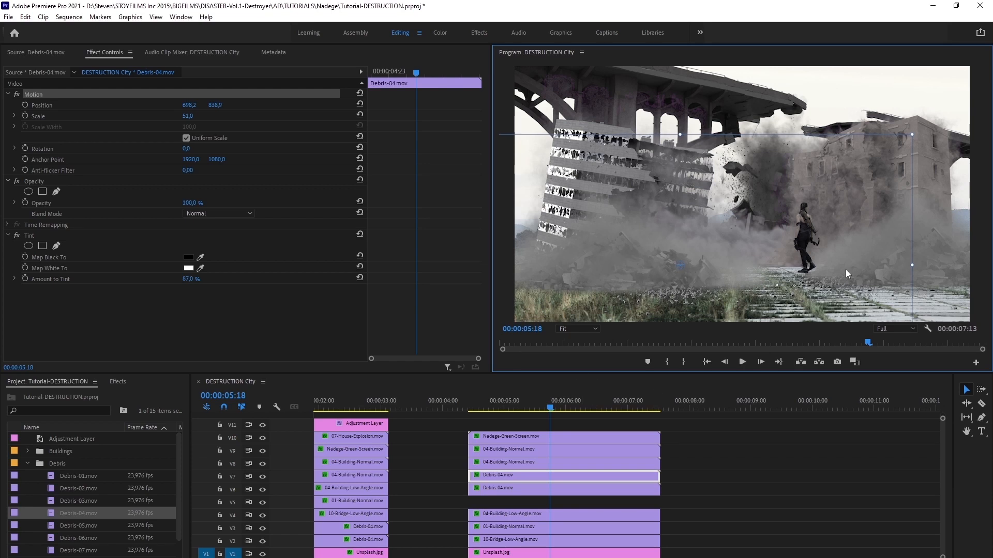
- Shift the debris, rubble and green-screen clips down one track to close the empty gap on V5
drag(680, 434, 612, 498)
key(alt+Down)
click(713, 479)
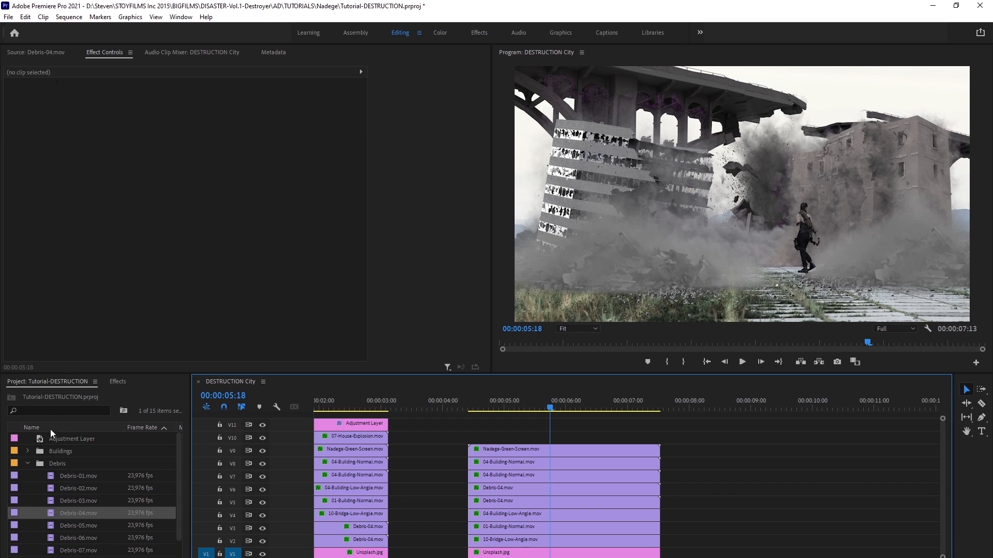
- Open 07-House-Explosion.mov from the Buildings bin and preview it through to its settled rubble pile
click(28, 464)
click(28, 452)
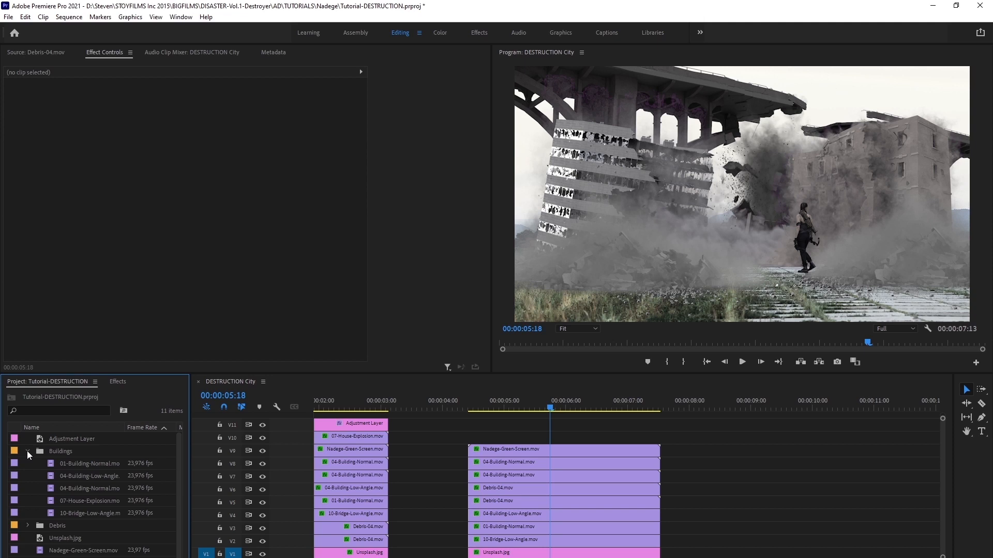
double_click(97, 501)
drag(101, 343, 470, 342)
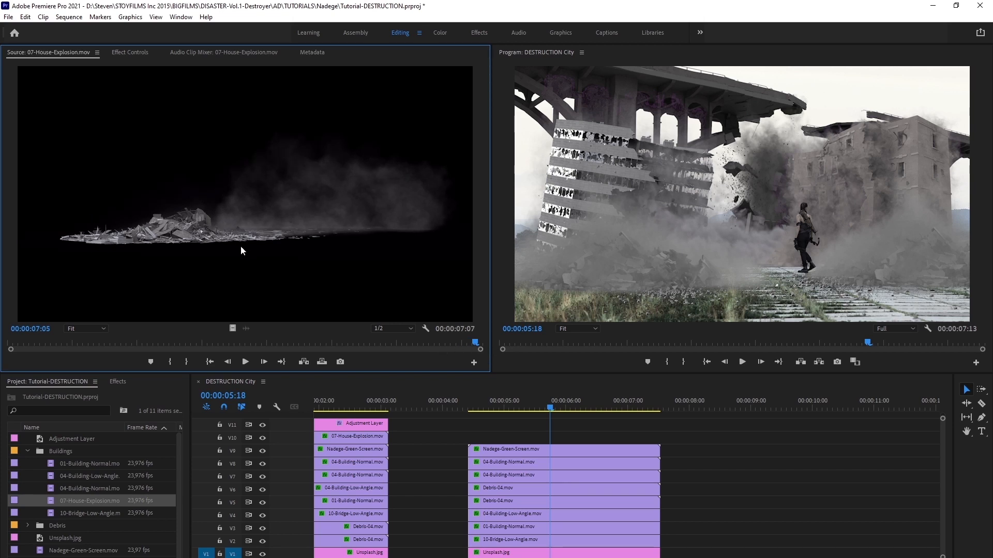
- Place 07-House-Explosion.mov on V10 above the green-screen clip, matching the other clips' start and end, and review the shot
drag(56, 500, 469, 437)
click(512, 407)
drag(512, 406, 551, 407)
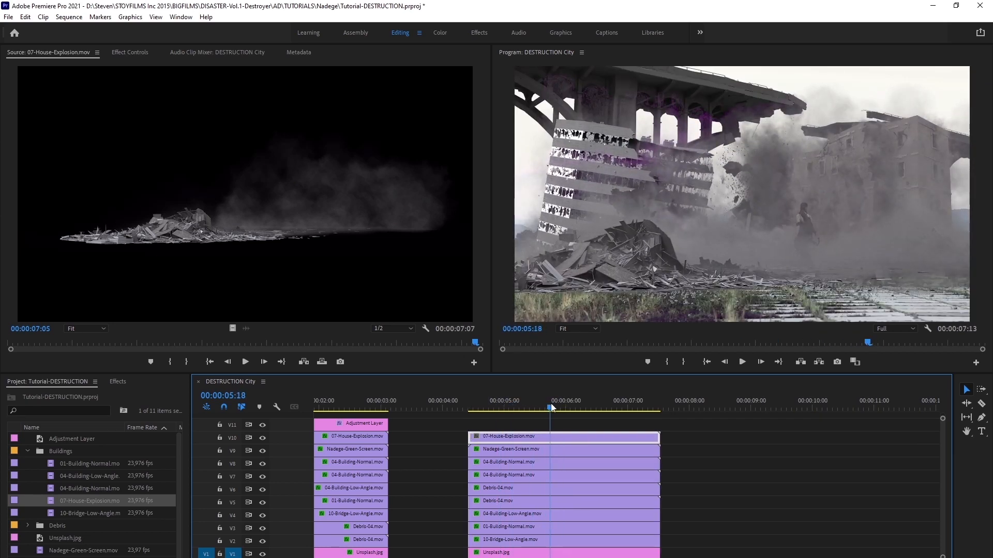
- Apply the Tint effect to the 07-House-Explosion.mov clip on V10
click(560, 451)
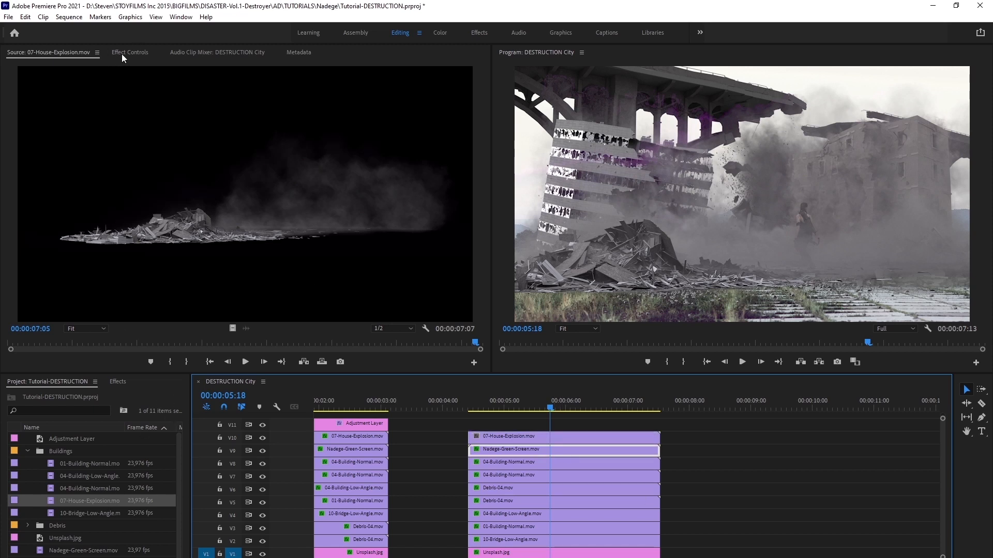
click(116, 382)
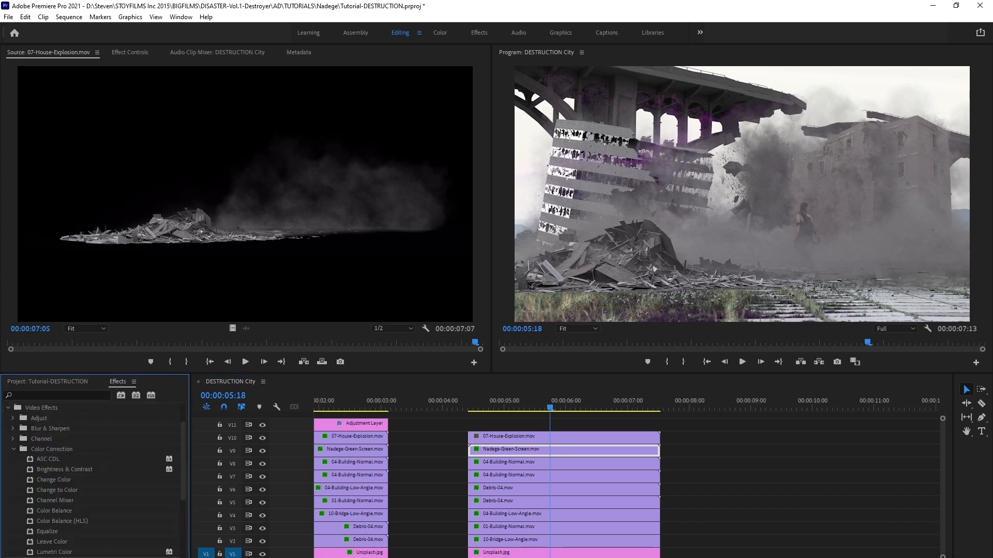
click(491, 440)
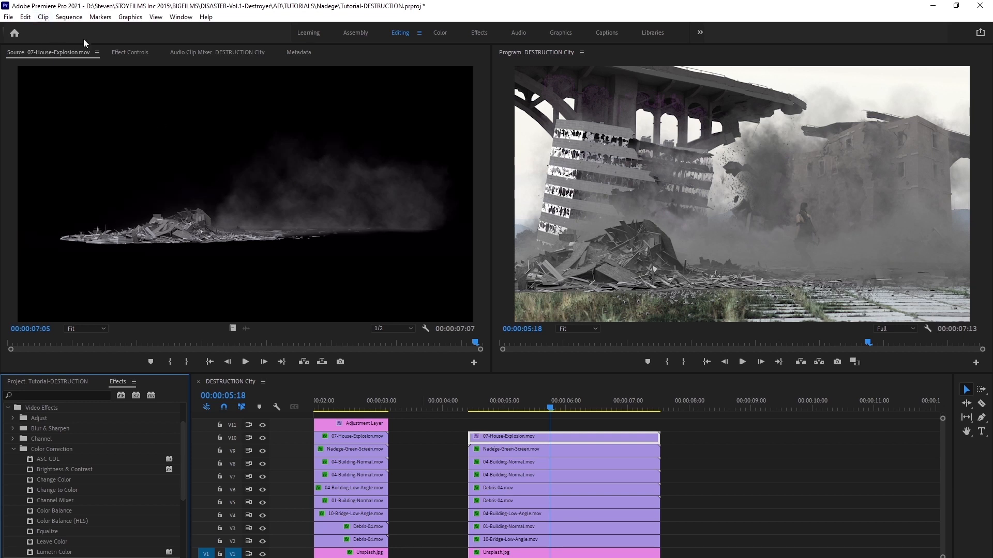
- Set the Amount to Tint of the 07-House-Explosion.mov clip on V10 to 90%
click(128, 53)
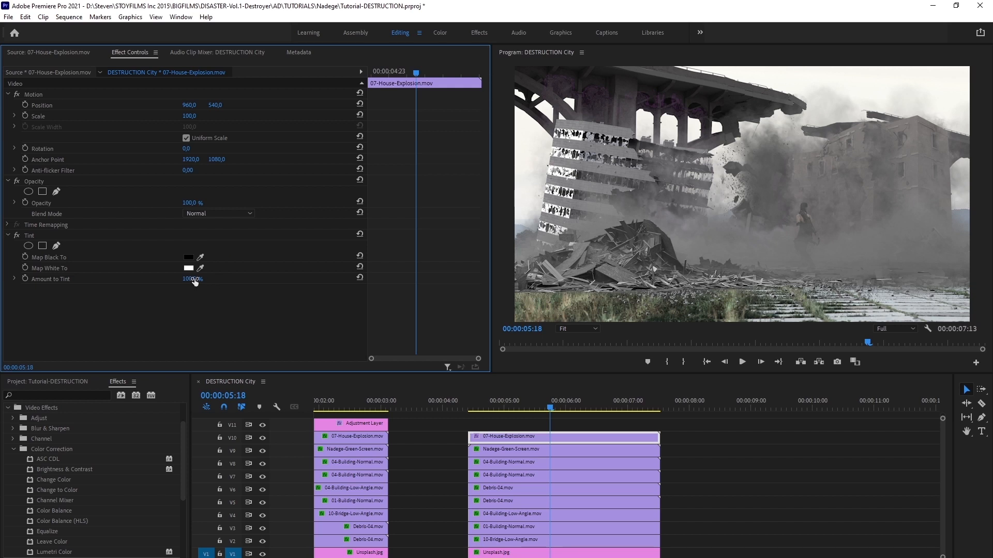
drag(184, 281, 178, 280)
click(541, 433)
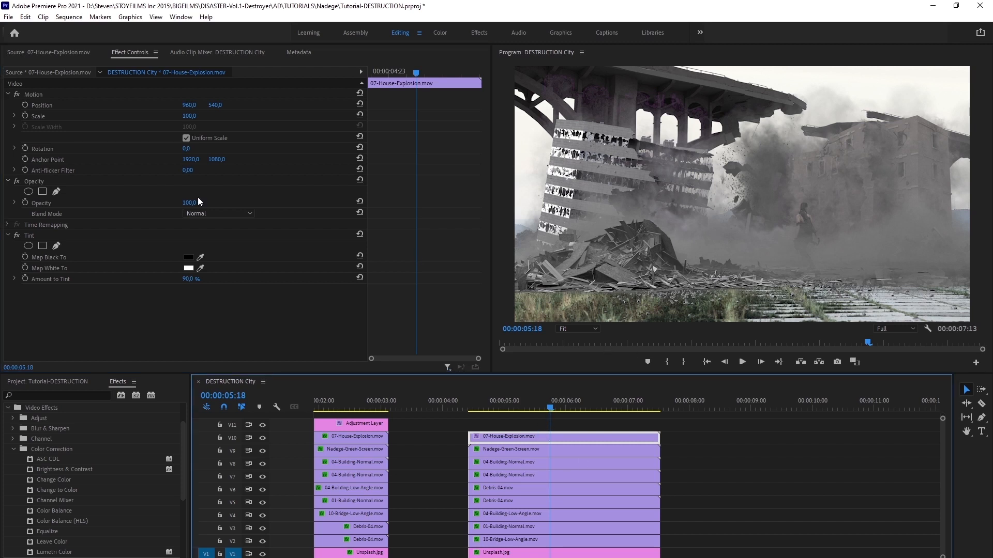
- Scale 07-House-Explosion.mov to 121 and move its rubble pile into the lower-left foreground, at position about 1034, 654
drag(194, 118, 223, 118)
click(640, 249)
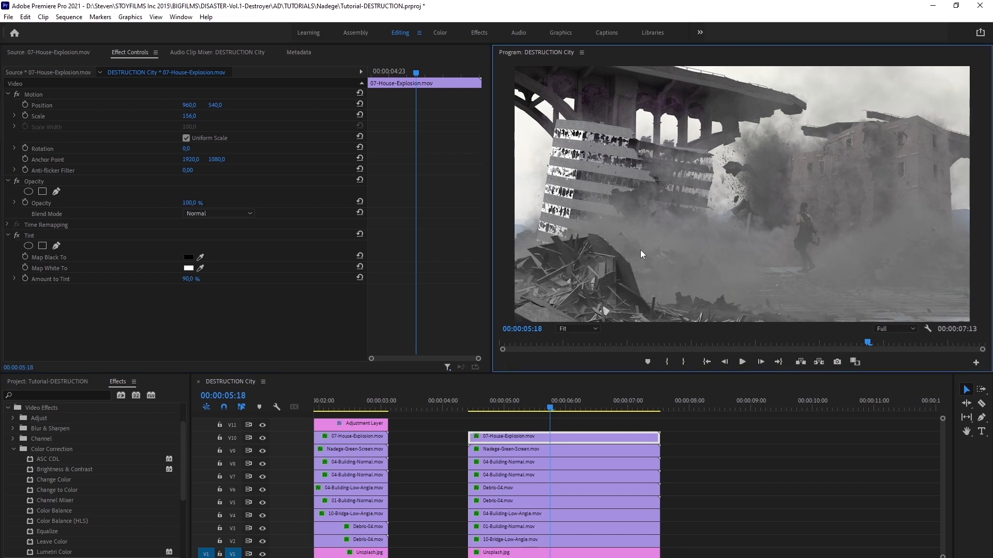
click(52, 94)
drag(589, 276, 702, 284)
drag(190, 115, 171, 116)
drag(672, 280, 594, 307)
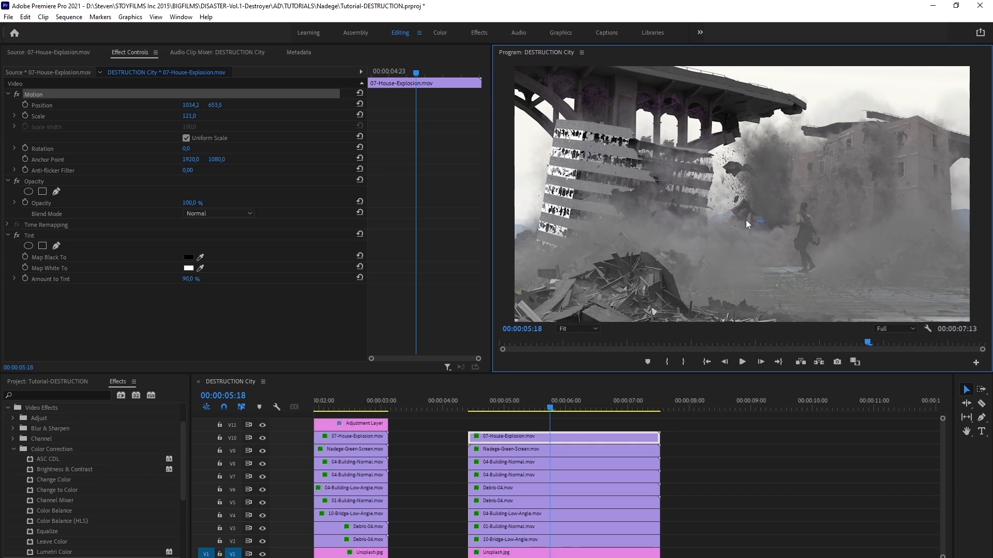
- Add a frame hold to 07-House-Explosion.mov at 00:00:07:05, delete the moving part and extend the held frame back to the shot's start
drag(515, 408, 653, 410)
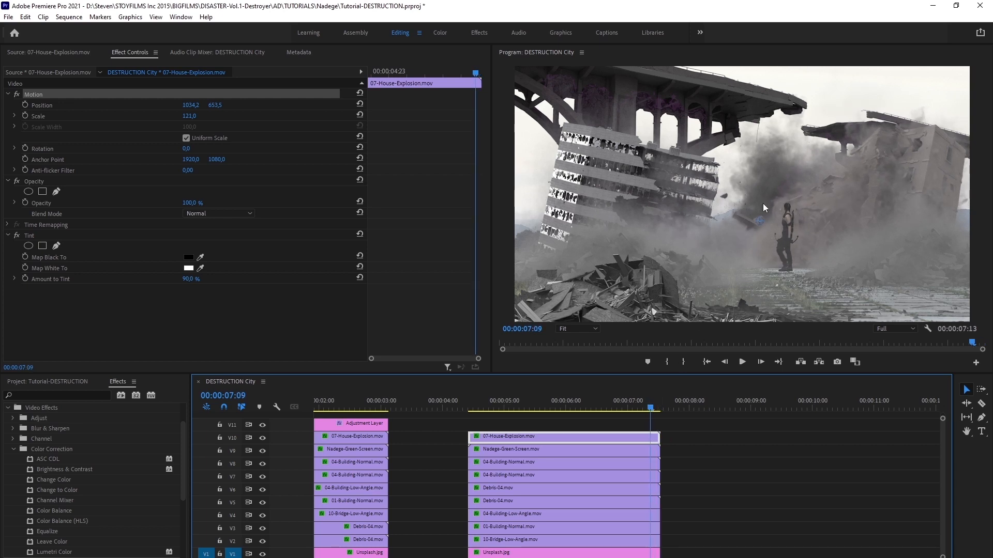
mouse_move(654, 403)
mouse_down()
mouse_move(620, 406)
mouse_move(640, 406)
mouse_up()
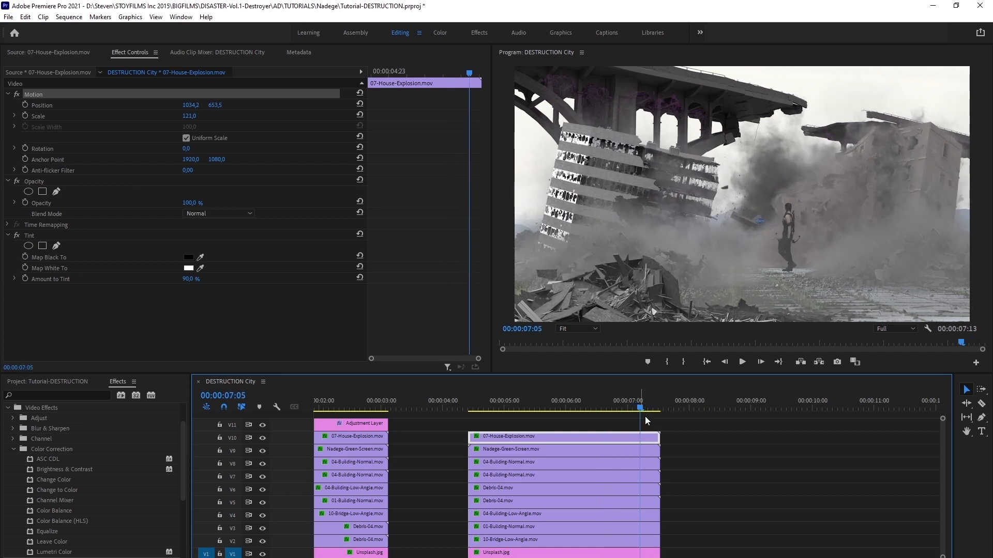
right_click(644, 442)
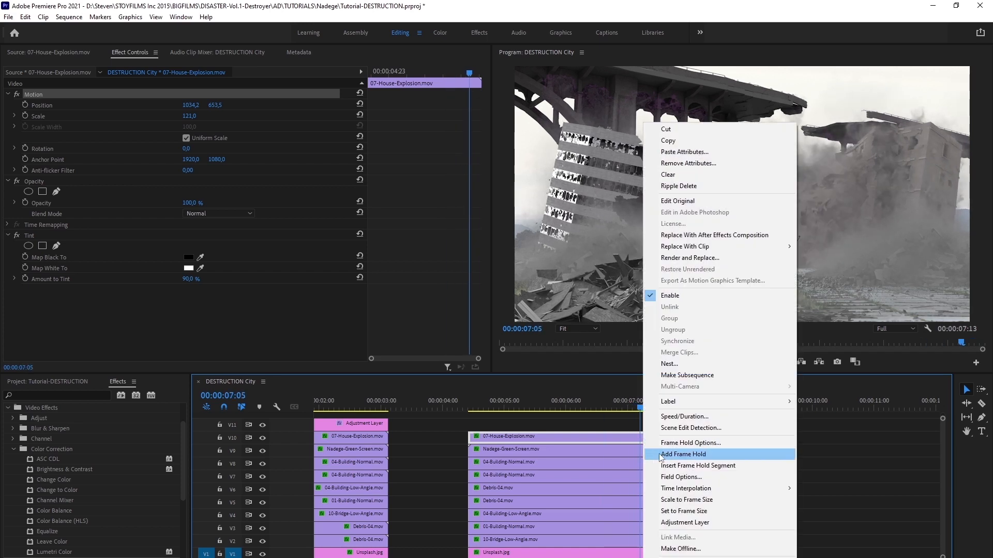
click(706, 455)
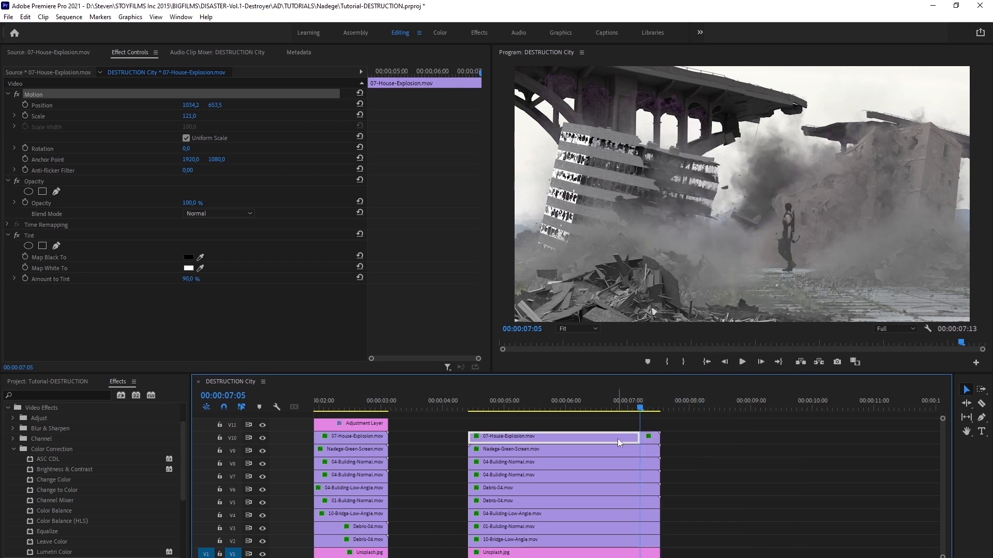
key(Delete)
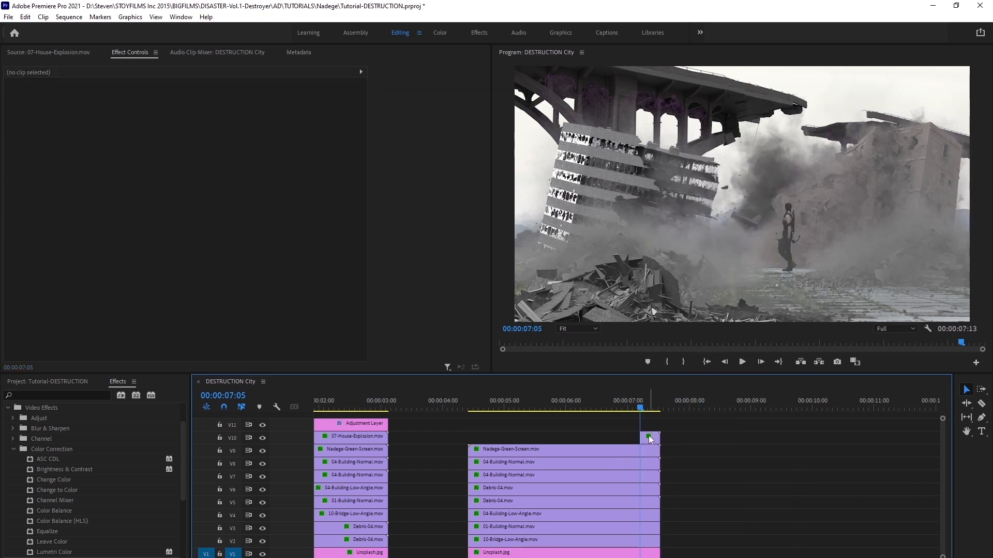
drag(642, 436, 468, 436)
- Check the held rubble over the shot and reposition 07-House-Explosion.mov to about 1008, 645
drag(590, 401, 630, 408)
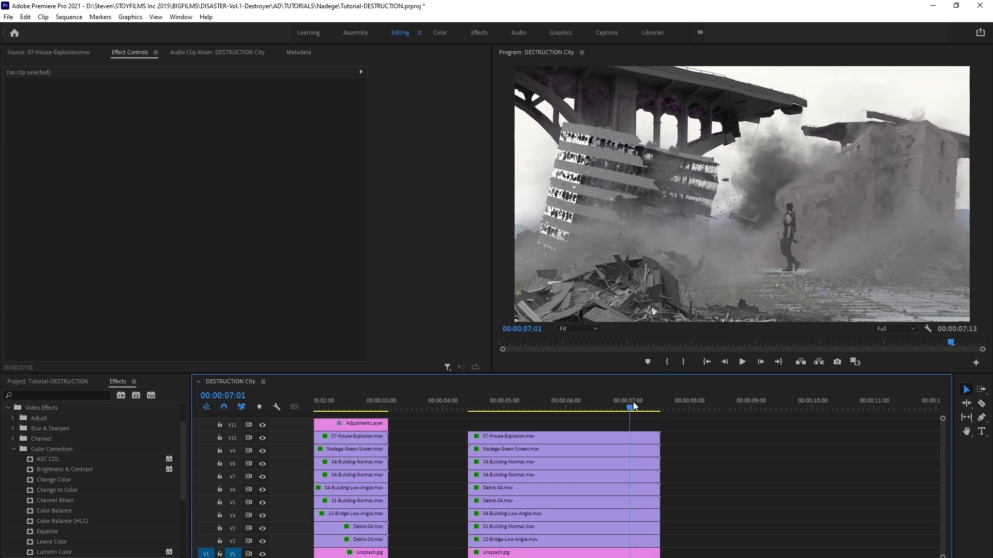
click(633, 436)
click(34, 95)
mouse_move(638, 299)
mouse_down()
mouse_move(606, 293)
mouse_move(637, 300)
mouse_up()
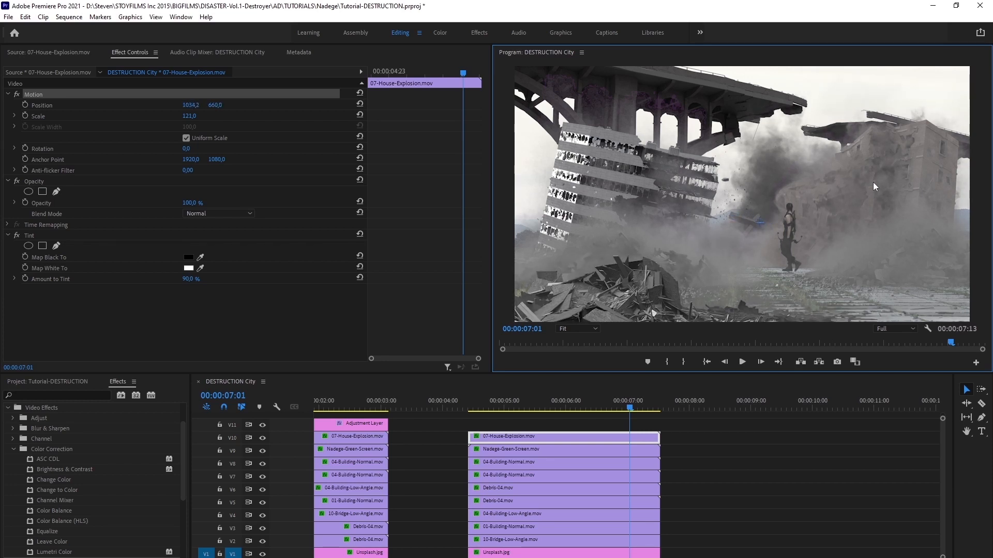
mouse_move(659, 293)
mouse_down()
mouse_move(676, 297)
mouse_move(653, 296)
mouse_up()
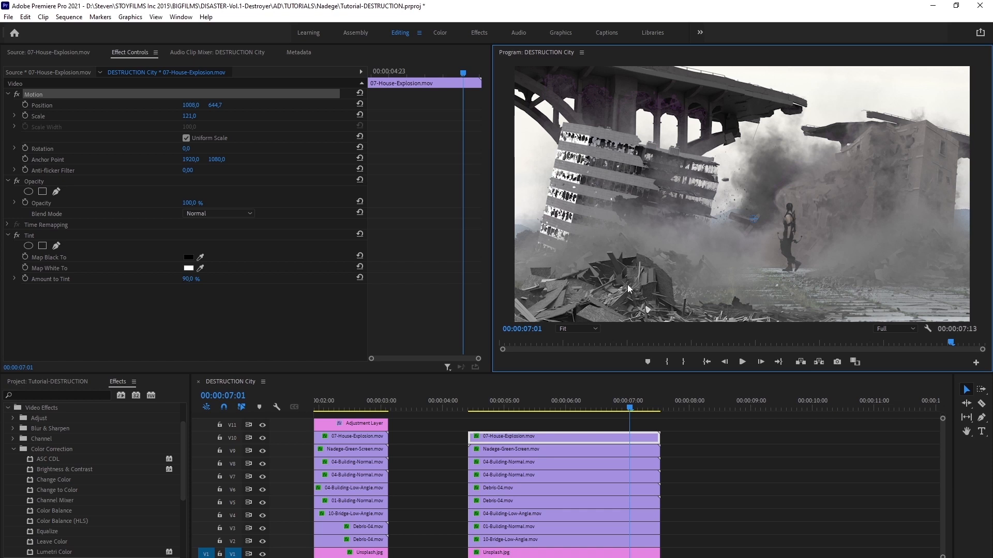
- Apply the Gaussian Blur effect to the 07-House-Explosion.mov clip on V10
click(14, 449)
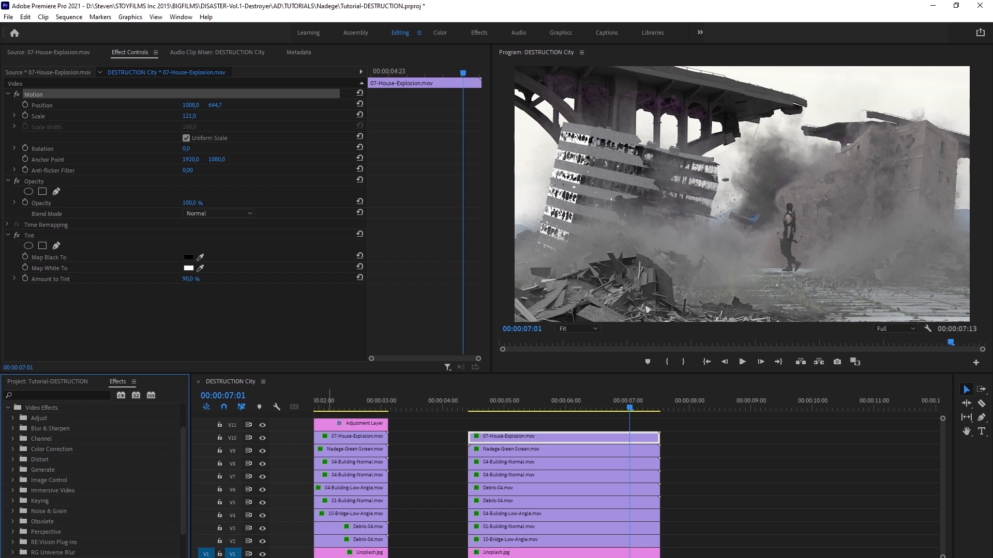
click(14, 430)
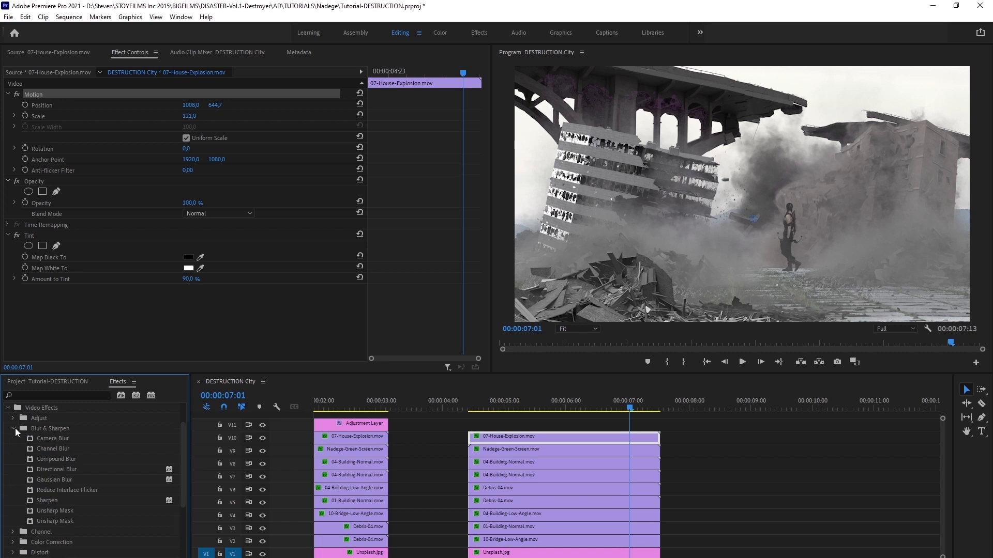
drag(68, 482, 509, 438)
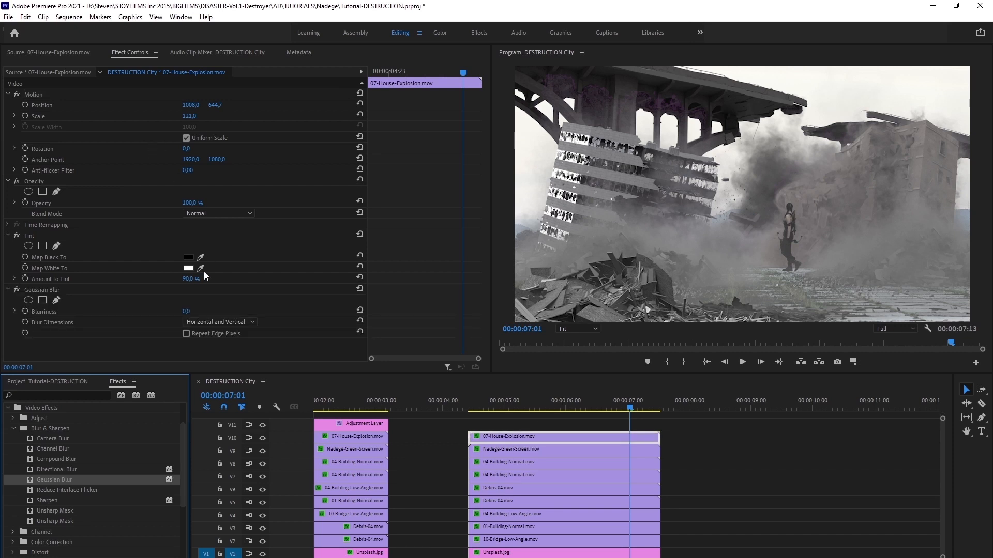
- Set the Gaussian Blur's Blurriness on the foreground rubble to 10
click(187, 312)
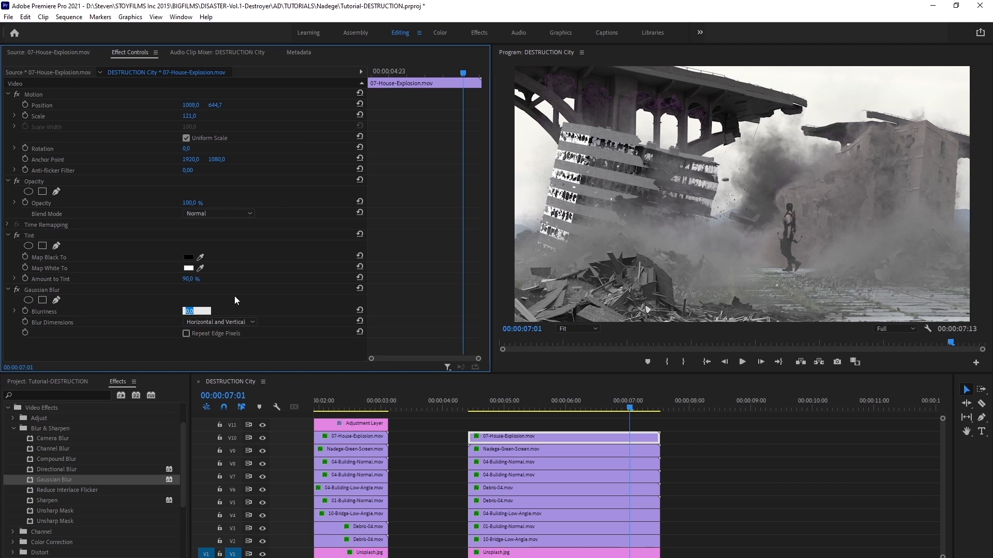
text(5)
key(Return)
click(196, 310)
text(6)
key(Return)
drag(188, 312, 188, 311)
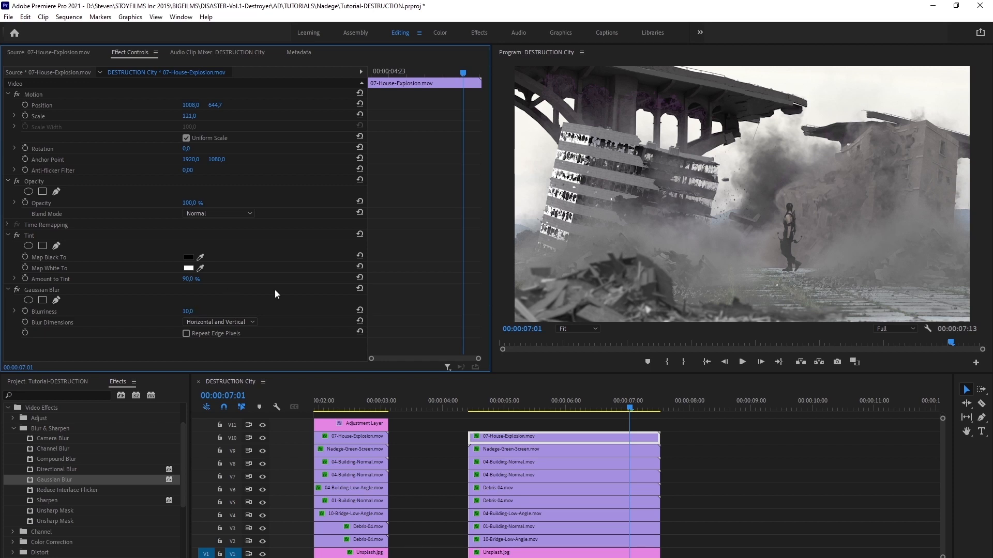
- Nudge the blurred foreground rubble to position about 1014.5, 642.5 and review the shot
click(34, 94)
drag(641, 289, 642, 301)
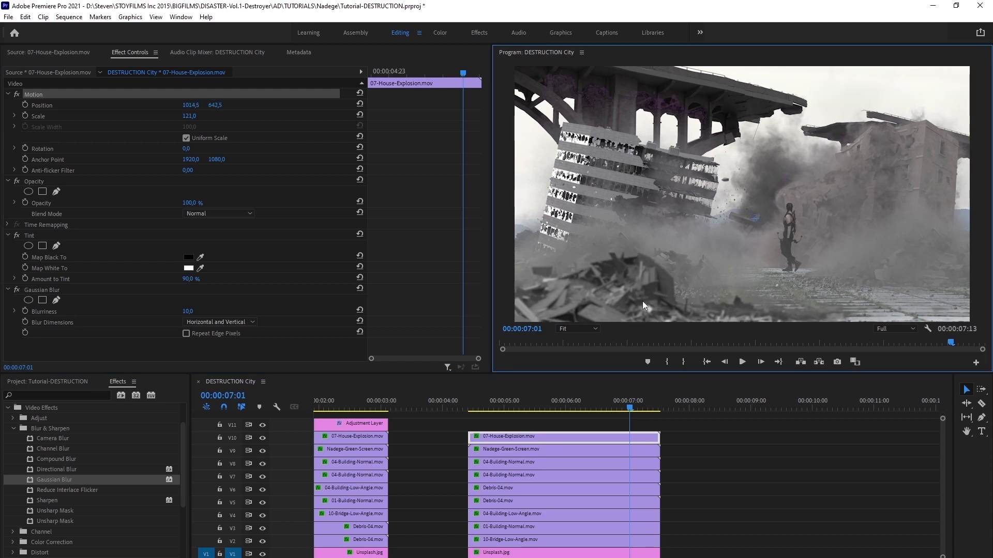
drag(478, 401, 569, 396)
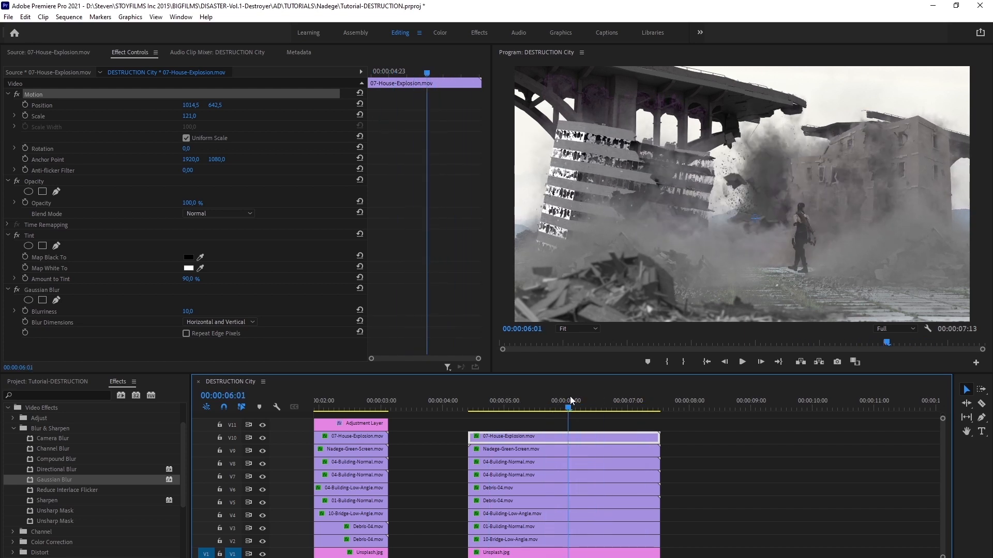
click(535, 403)
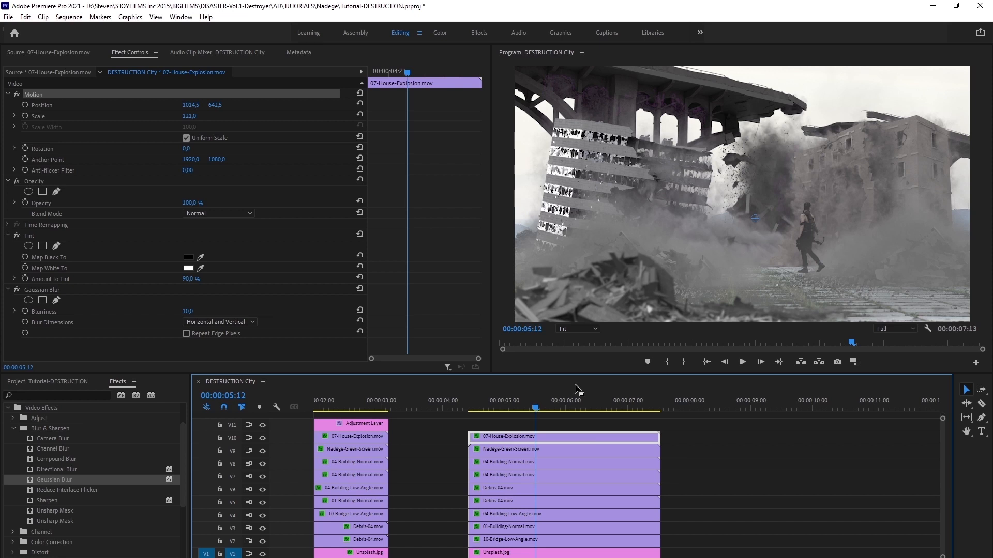
- Enlarge the Debris-04.mov clip on V5 to scale 100 and move it to about 1617, 747
click(887, 291)
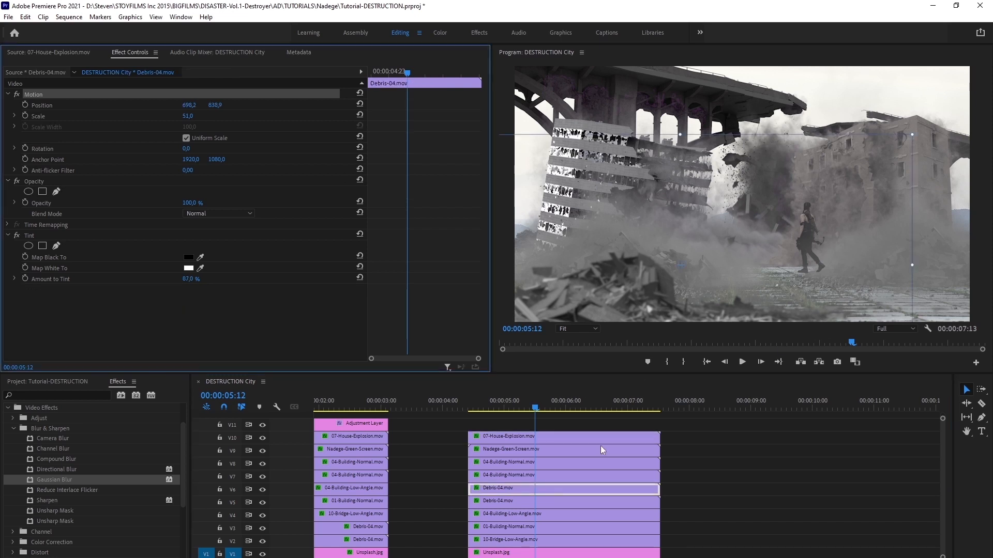
click(519, 504)
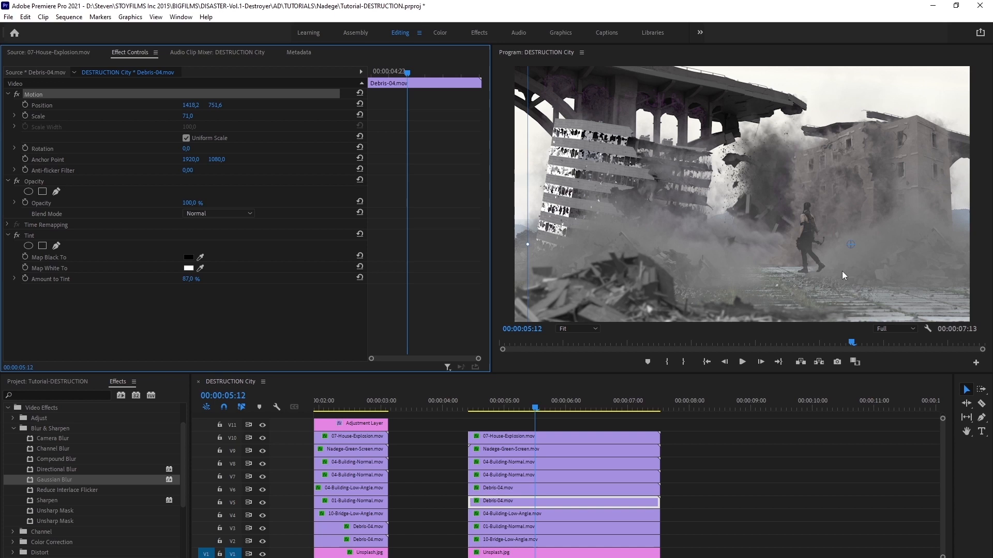
drag(863, 280, 896, 294)
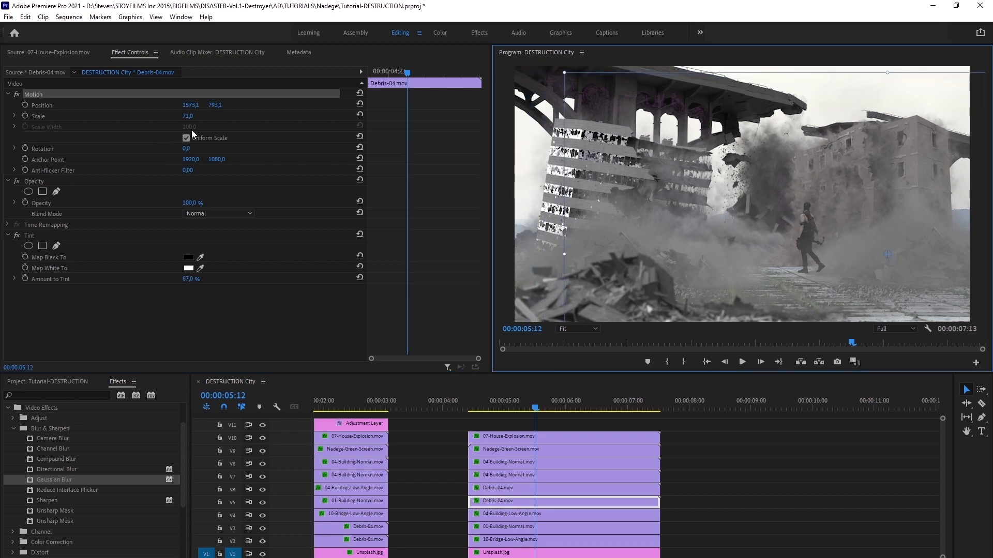
drag(184, 117, 199, 117)
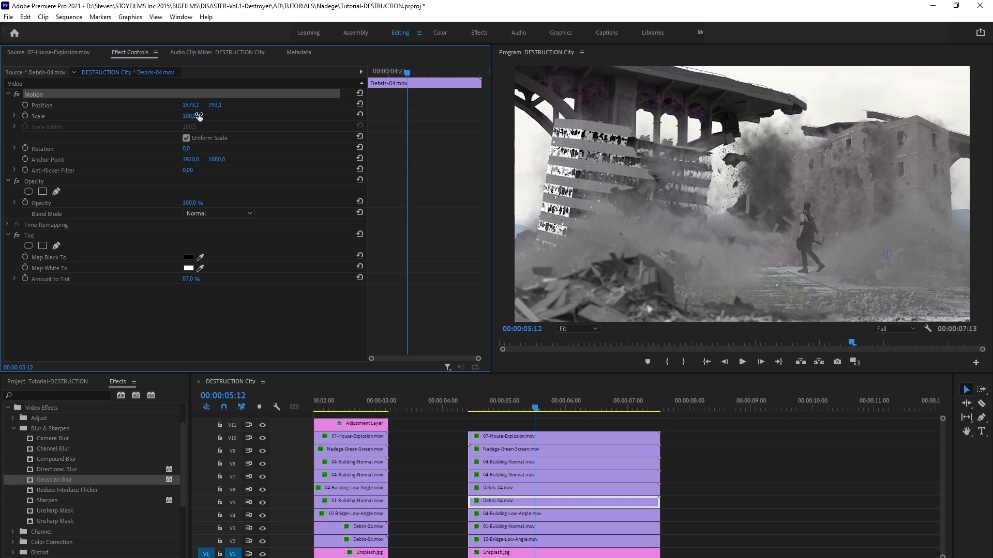
mouse_move(905, 309)
mouse_down()
mouse_move(892, 298)
mouse_move(916, 299)
mouse_up()
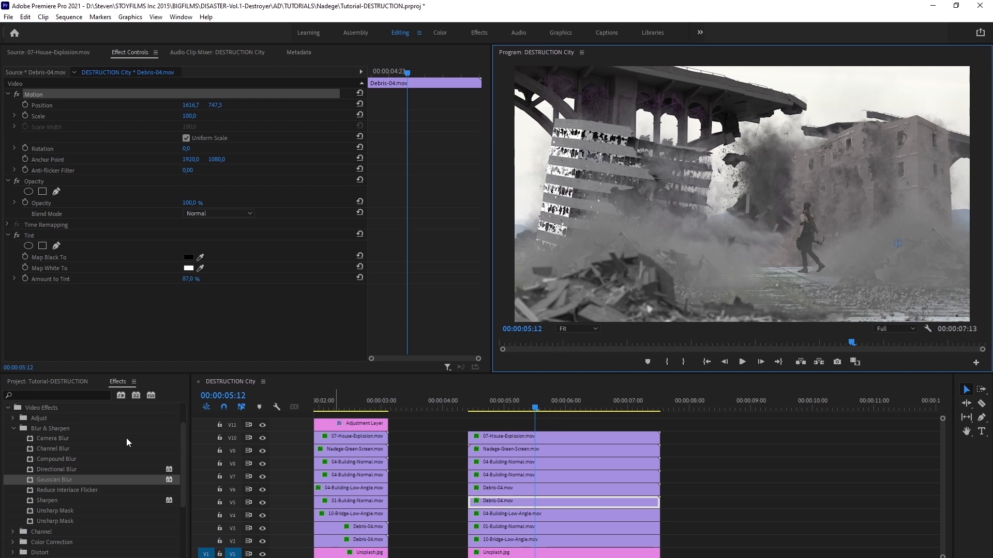
- Hide tracks V10, V5, V6, V7 and V8 to inspect the composite without the rubble and debris layers
click(263, 438)
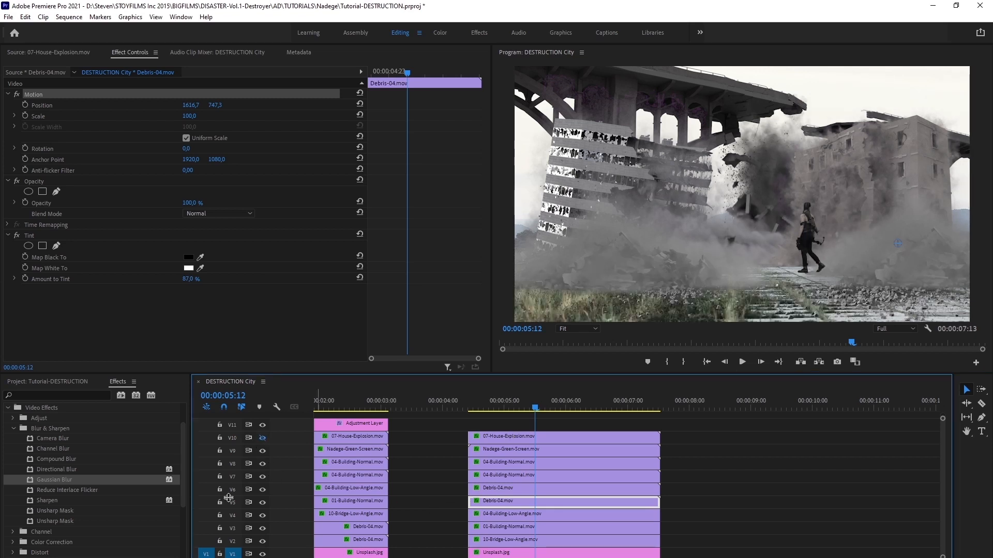
click(263, 500)
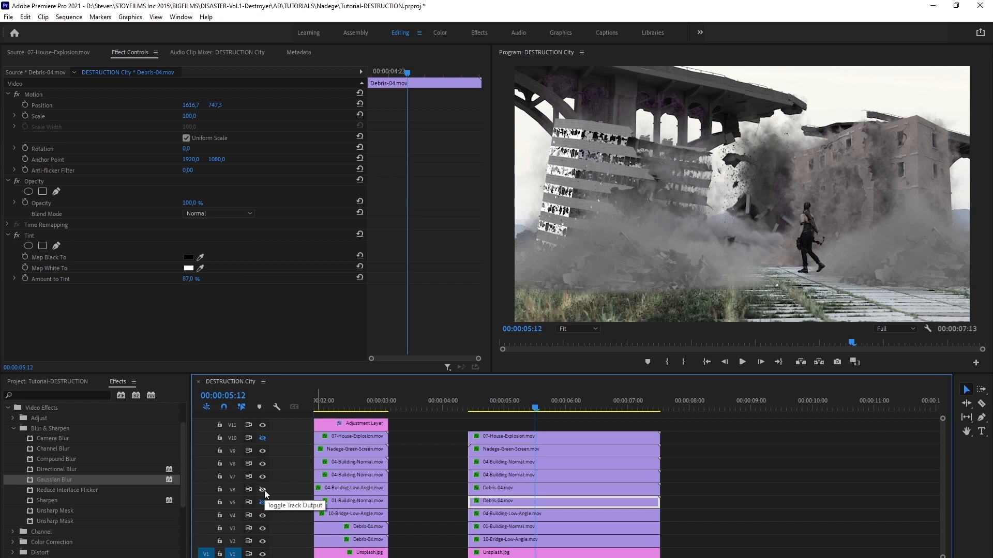
click(263, 489)
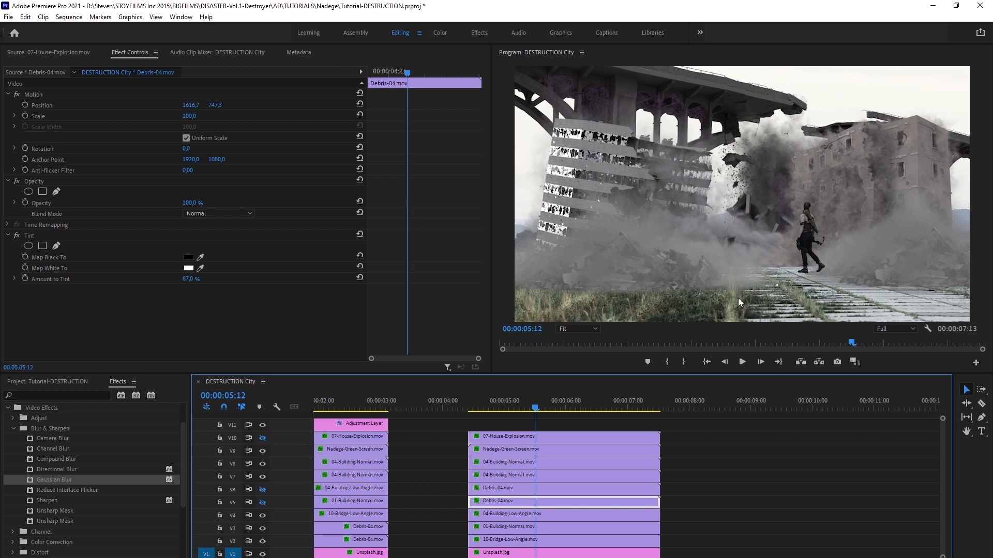
click(530, 476)
click(262, 476)
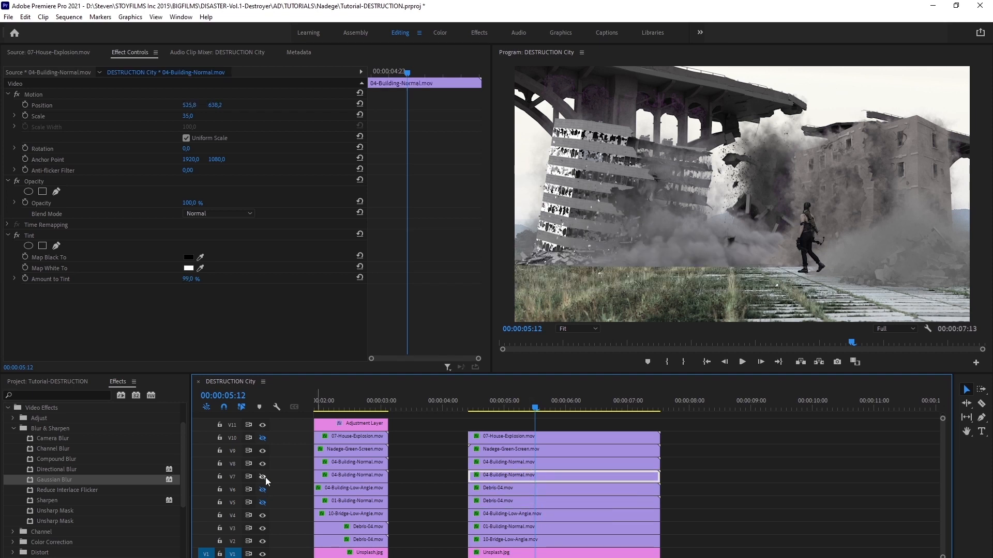
click(262, 465)
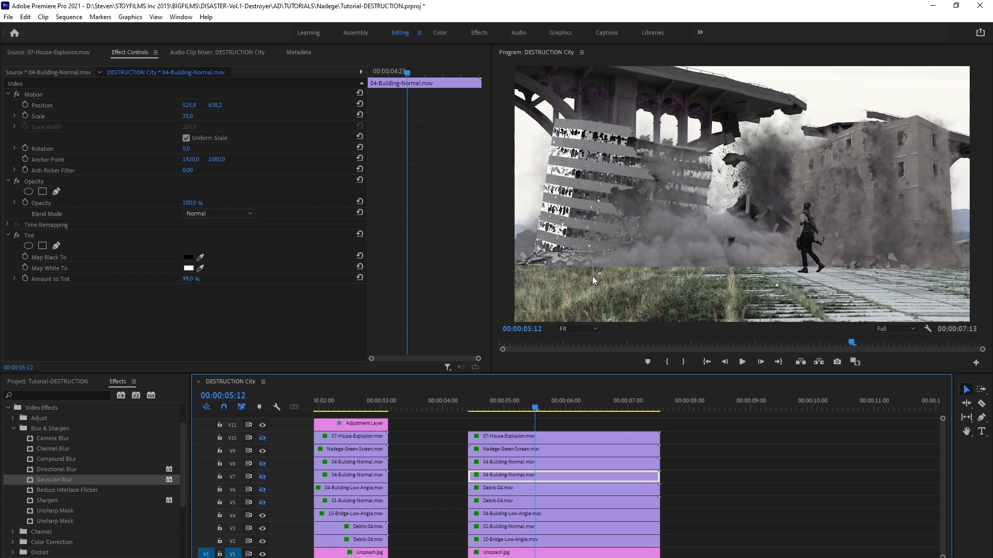
mouse_move(535, 408)
mouse_down()
mouse_move(488, 408)
mouse_move(646, 384)
mouse_move(470, 392)
mouse_move(604, 396)
mouse_move(546, 395)
mouse_up()
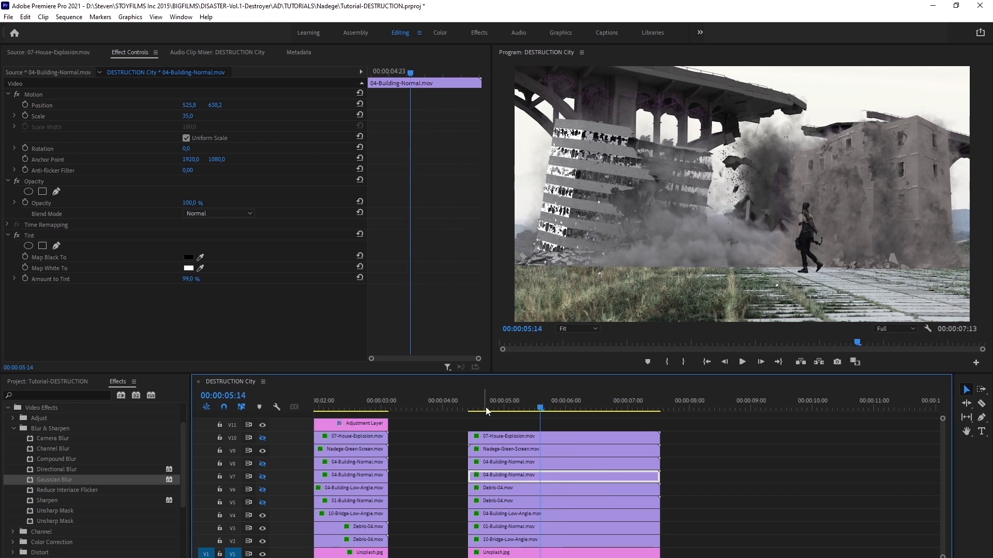
- Show tracks V5, V7, V8, V10 and V6 again to compare the composite with its rubble and debris layers
click(263, 503)
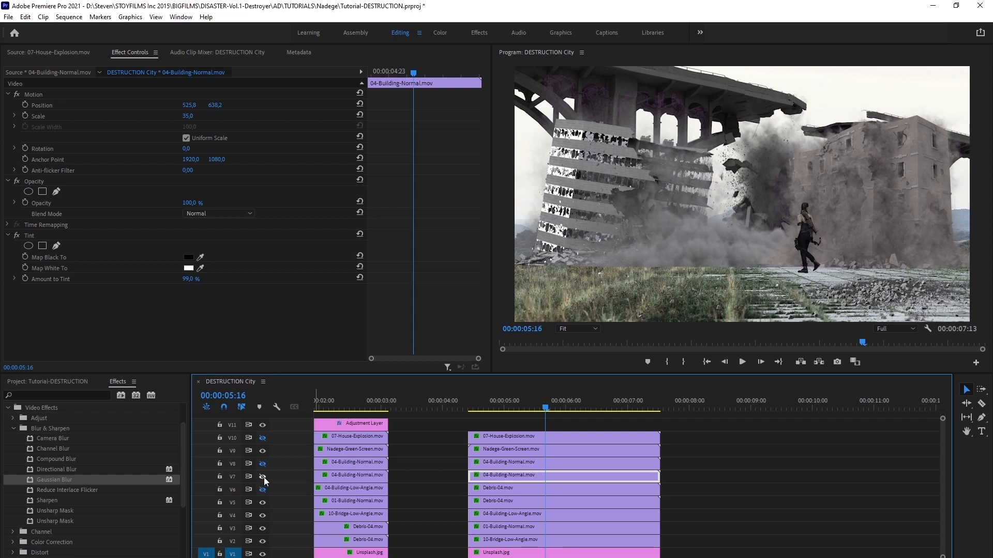
click(264, 477)
click(261, 463)
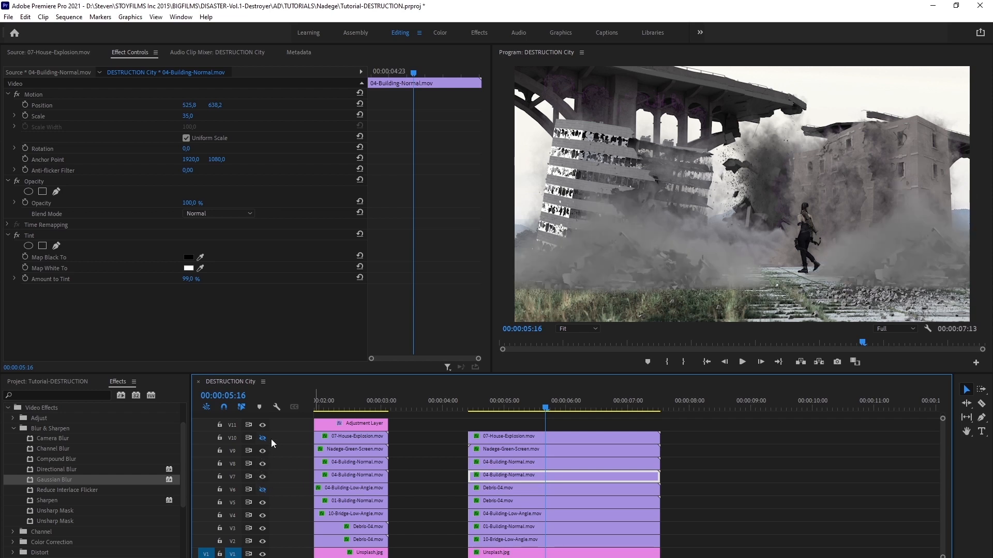
click(263, 438)
click(263, 489)
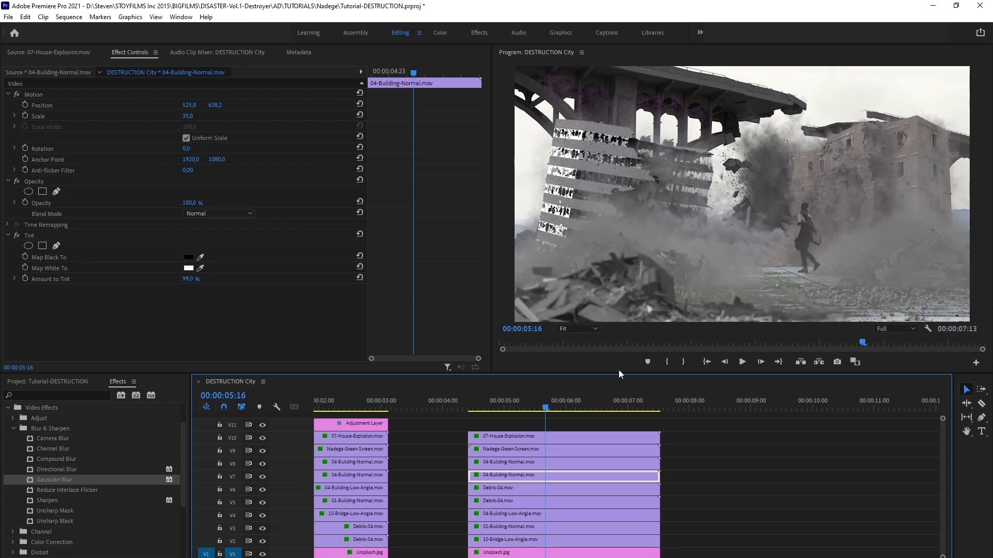
- Create a new adjustment layer in the project at 1920 x 1080 and 23,976 fps with square pixels
mouse_move(504, 399)
mouse_down()
mouse_move(649, 387)
mouse_move(509, 398)
mouse_up()
click(47, 382)
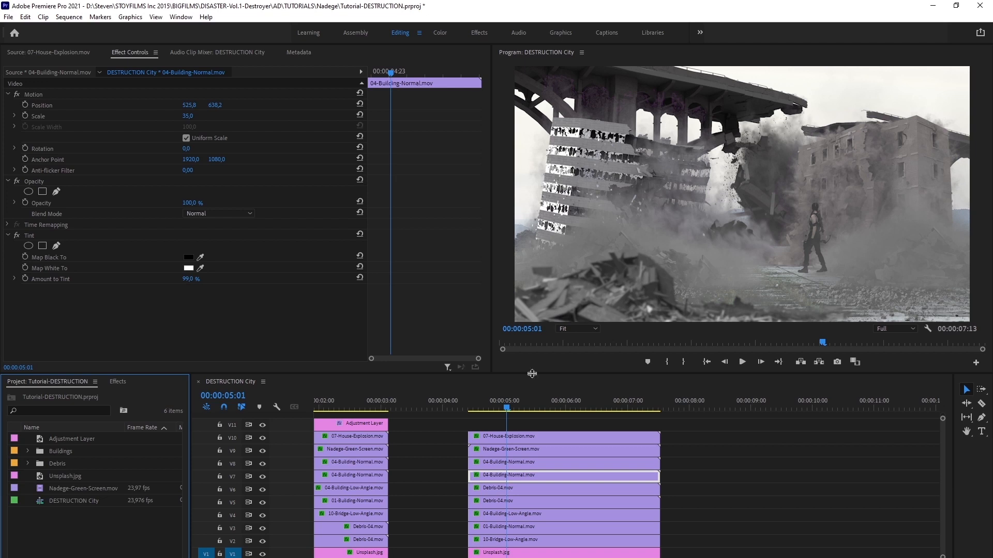
click(520, 437)
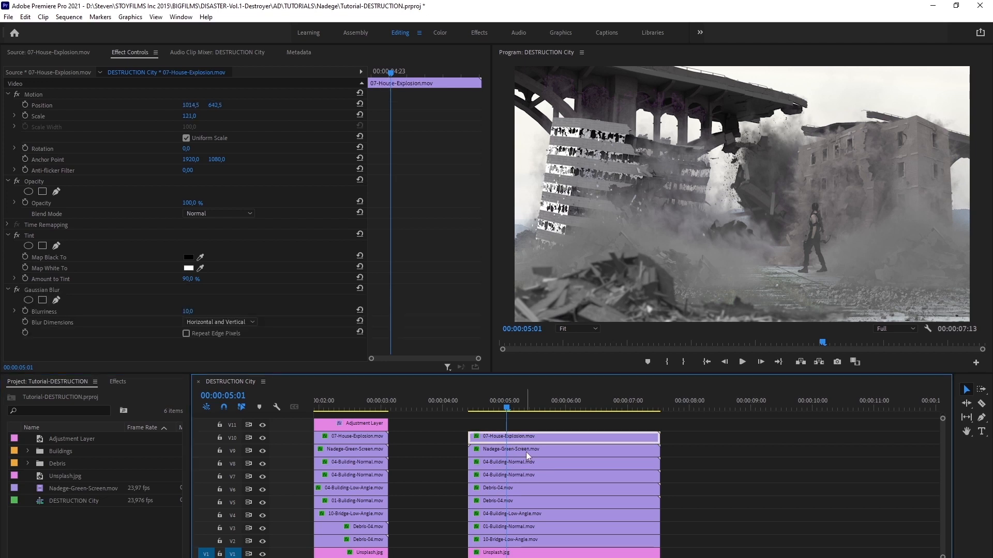
click(526, 452)
click(532, 463)
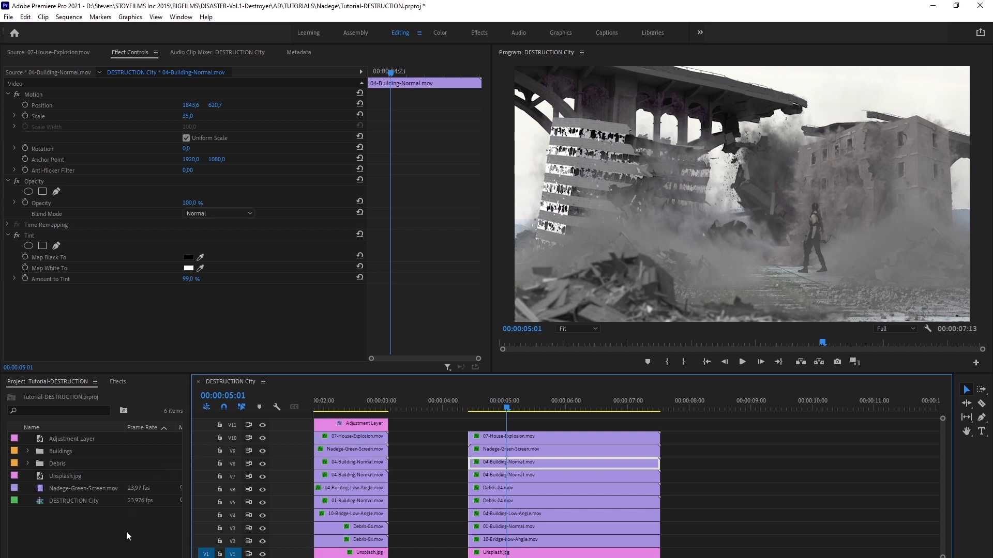
right_click(65, 517)
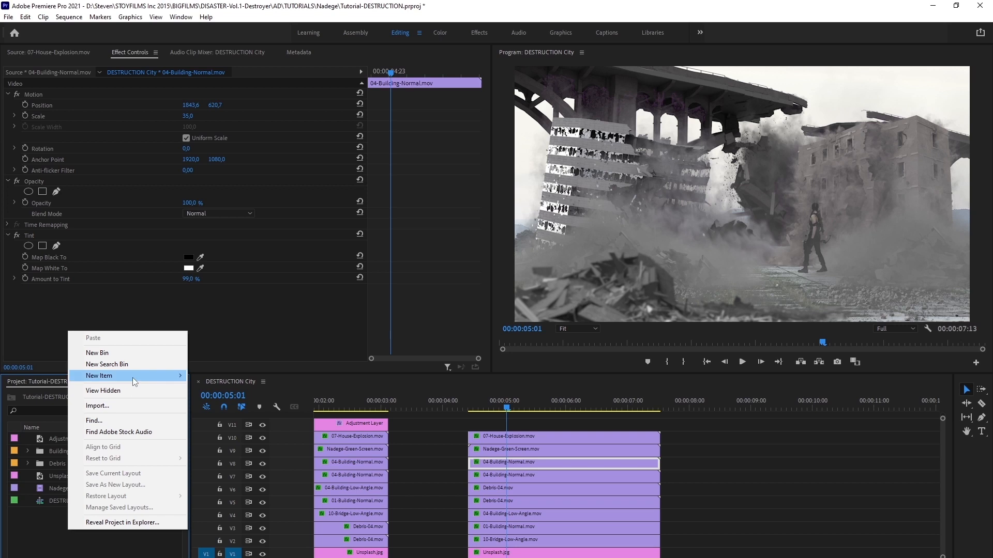
mouse_move(133, 377)
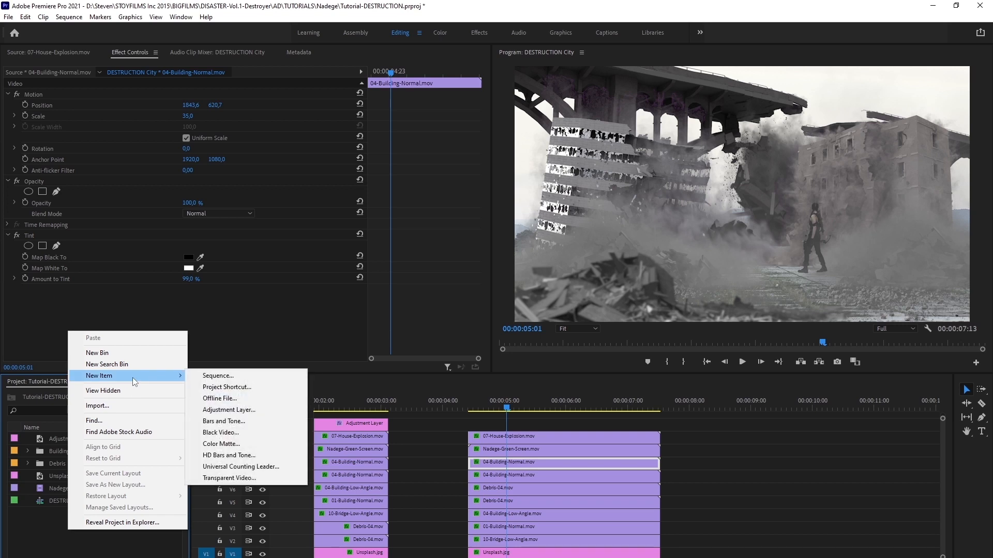
click(251, 411)
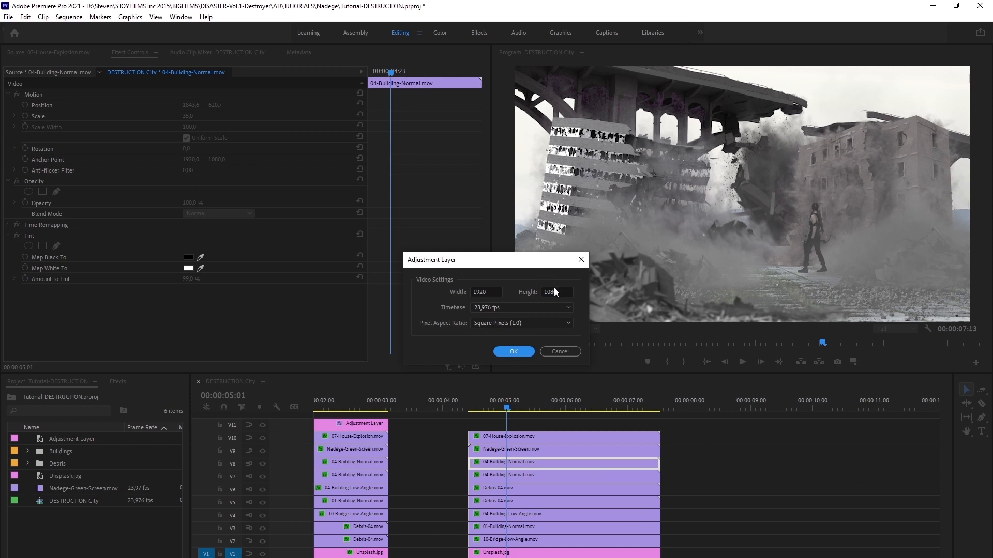
click(519, 353)
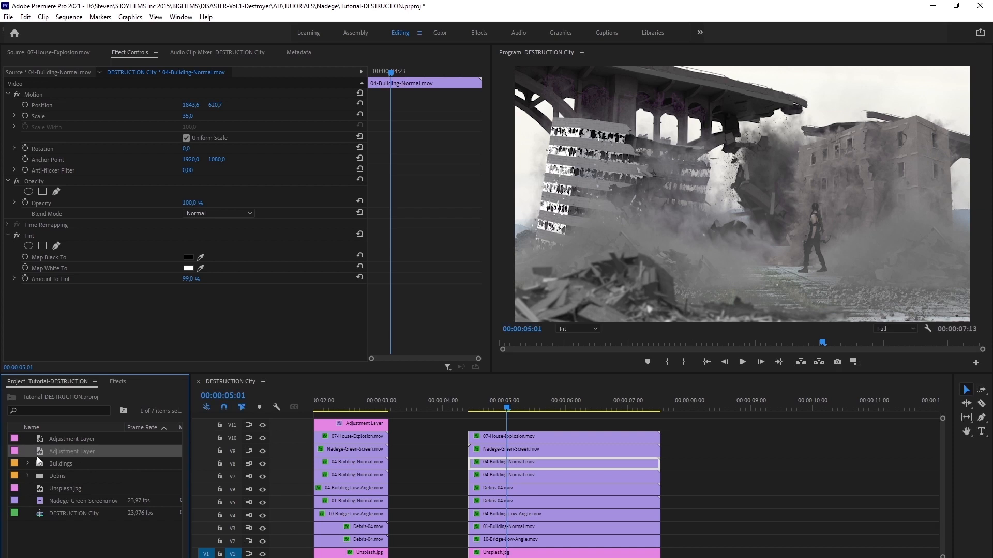
- Place the new adjustment layer on V11 above the rebuilt composite, spanning its full length, and scrub through the shot
drag(139, 464, 660, 424)
click(622, 427)
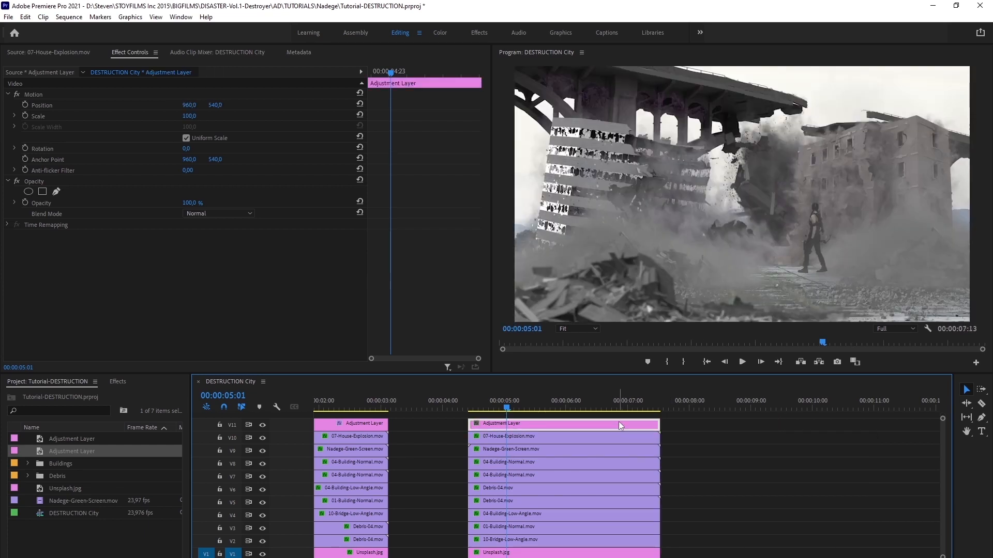
mouse_move(569, 402)
mouse_down()
mouse_move(581, 401)
mouse_move(526, 406)
mouse_move(567, 404)
mouse_up()
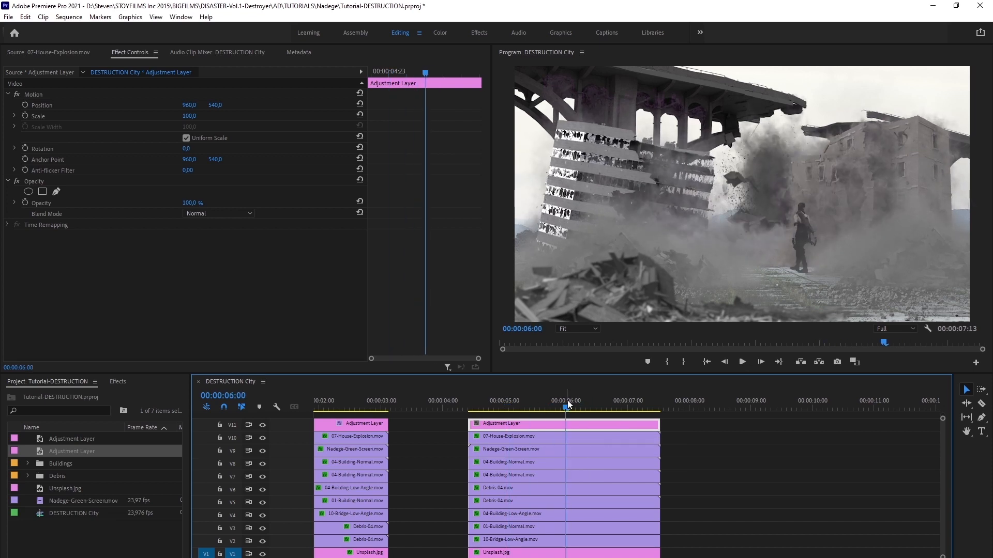
drag(567, 400, 527, 408)
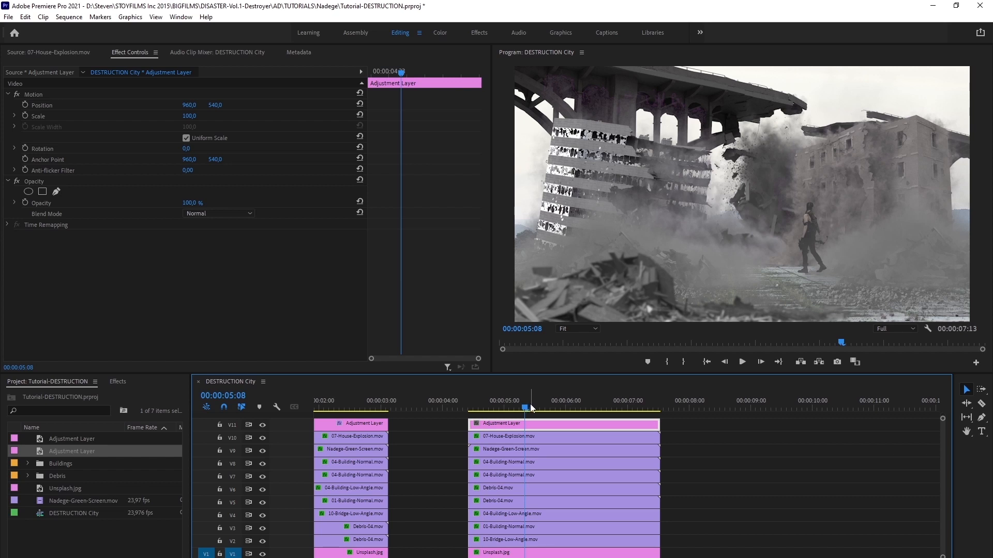
mouse_move(531, 408)
mouse_down()
mouse_move(502, 407)
mouse_move(601, 404)
mouse_move(519, 408)
mouse_up()
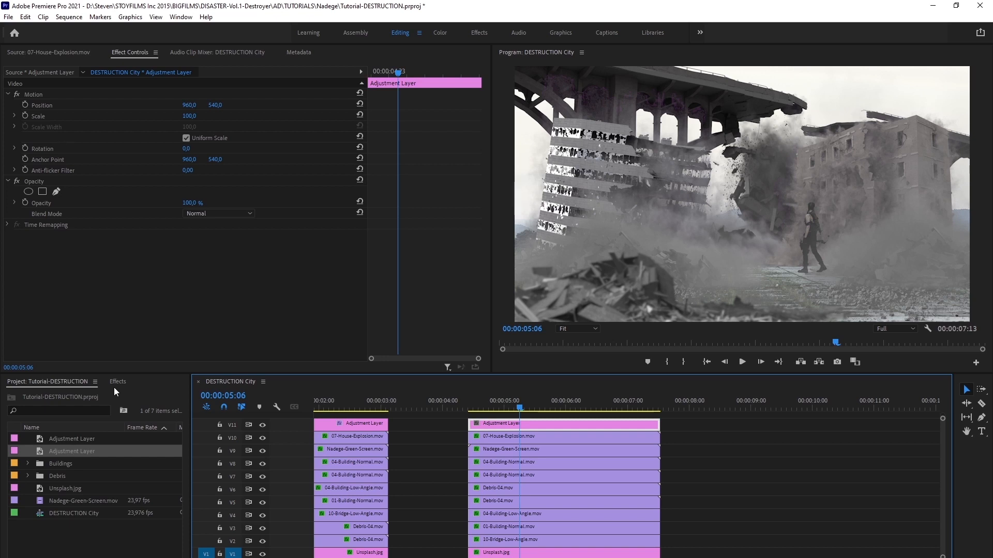
- Apply the Lumetri Color effect to the new adjustment layer on V11
click(115, 384)
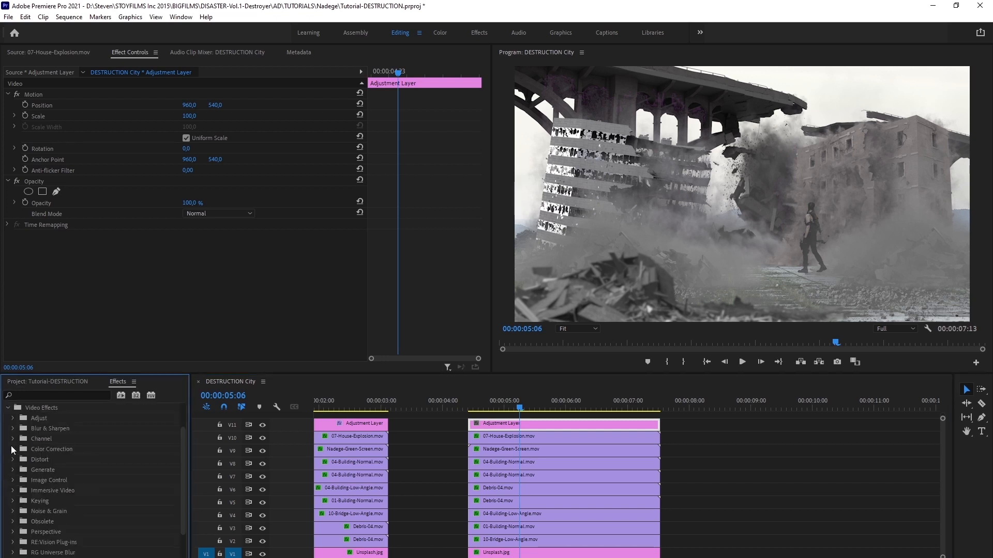
click(12, 449)
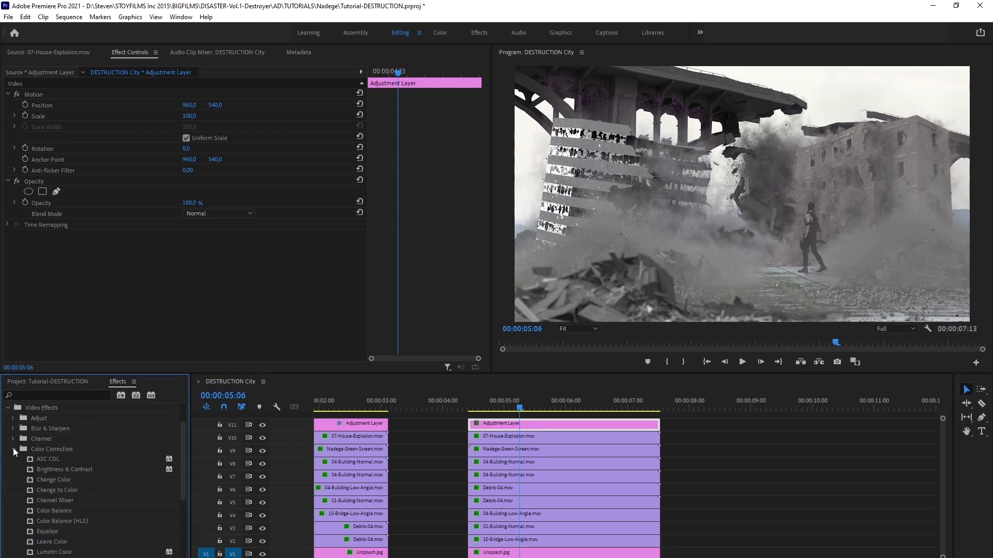
click(63, 553)
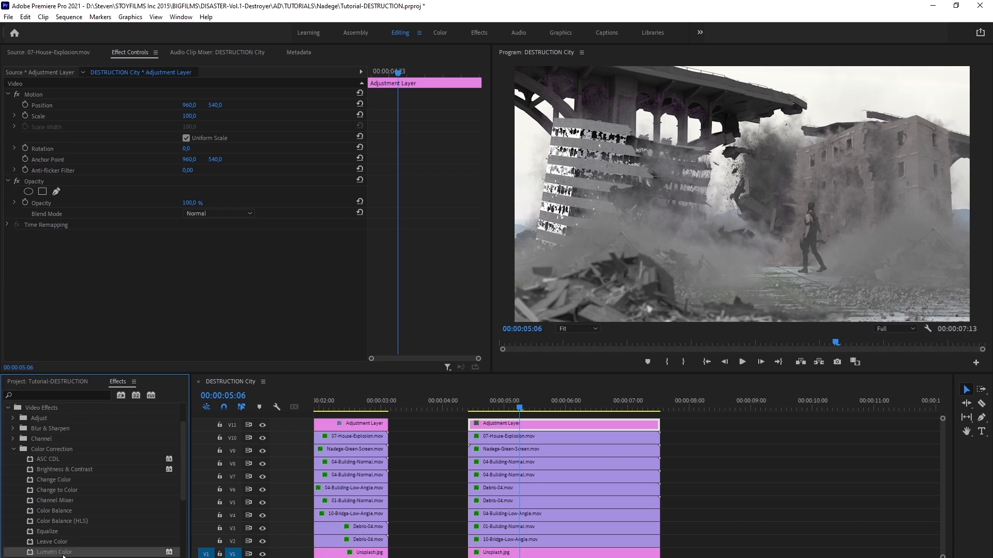
drag(60, 554, 499, 426)
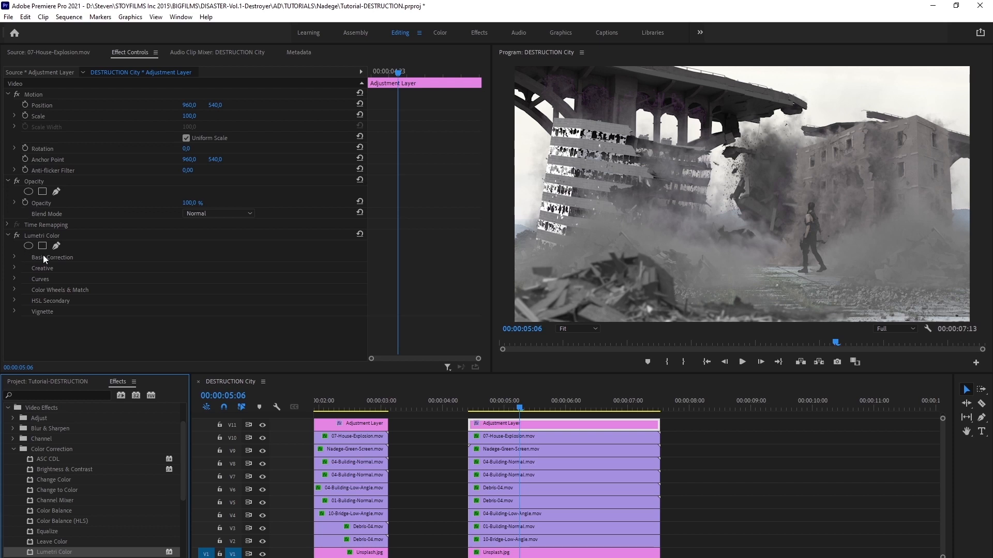
- Try a Lumetri Color temperature of 67 on the adjustment layer and undo it
click(14, 257)
scroll(17, 284, down, 2)
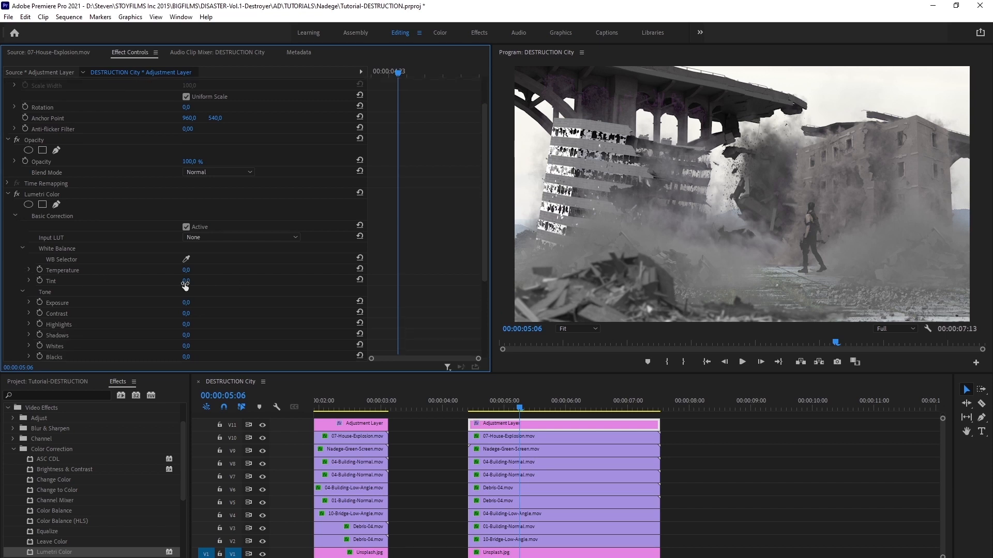
drag(187, 271, 172, 271)
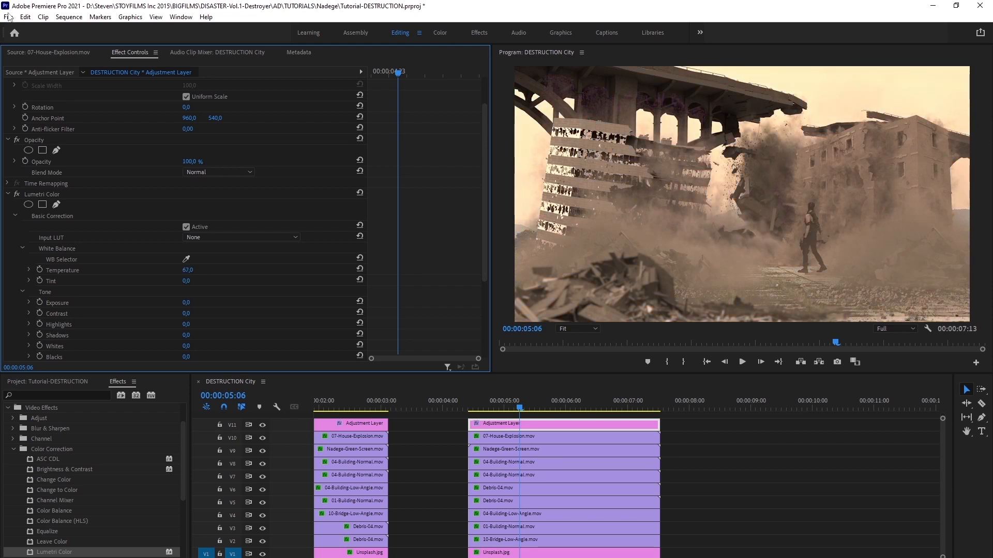
click(25, 16)
click(29, 30)
- Shift Lumetri Color's Creative shadow tint toward green and its highlight tint toward yellow-orange
scroll(107, 309, down, 1)
scroll(107, 305, down, 4)
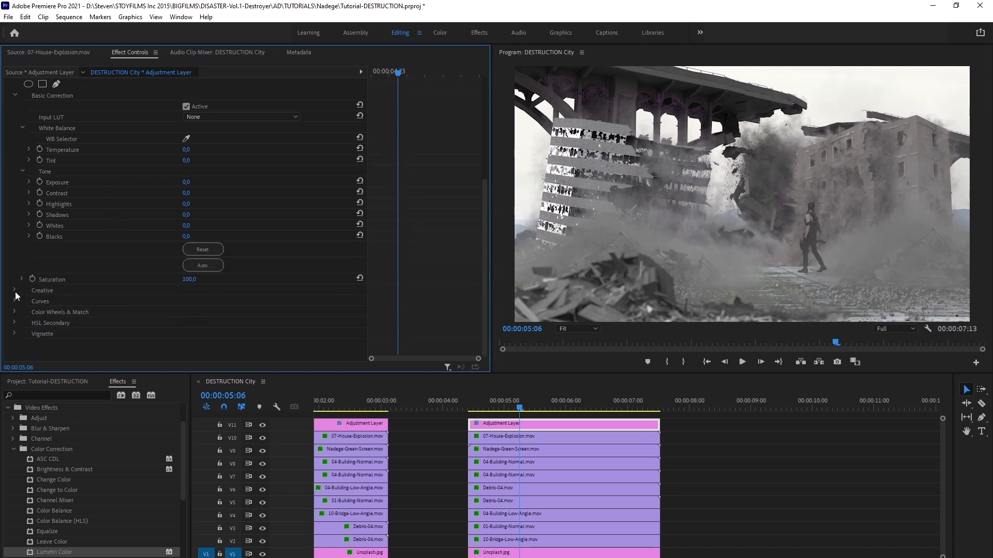
click(14, 292)
scroll(89, 293, down, 5)
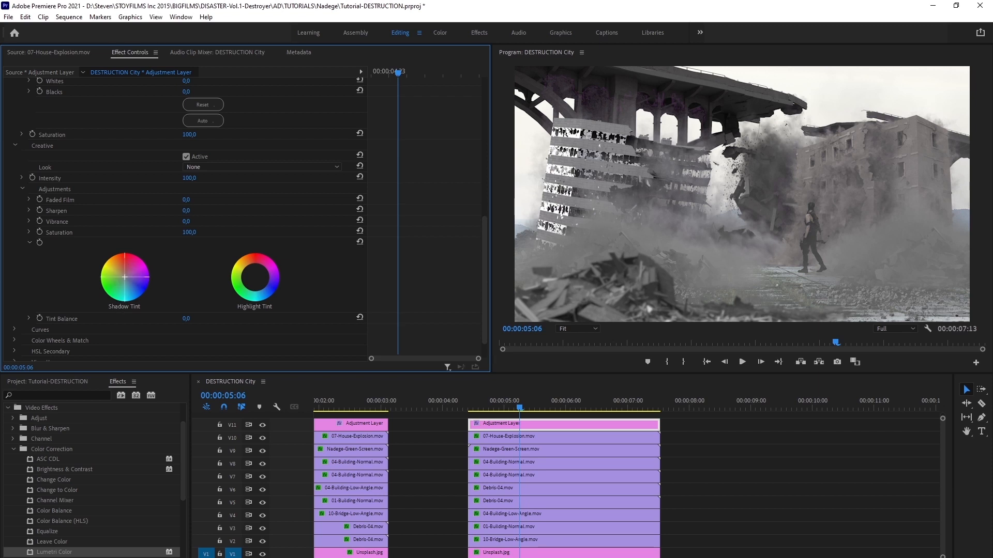
drag(121, 278, 114, 281)
drag(255, 277, 249, 271)
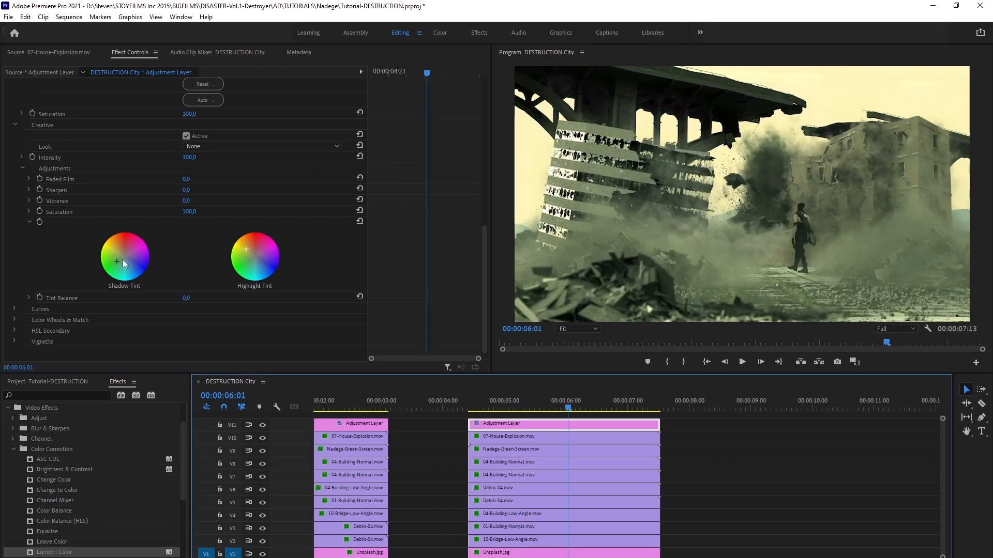
- Fine-tune the shadow and highlight tints, easing both slightly back toward neutral
drag(120, 261, 119, 260)
drag(246, 249, 247, 250)
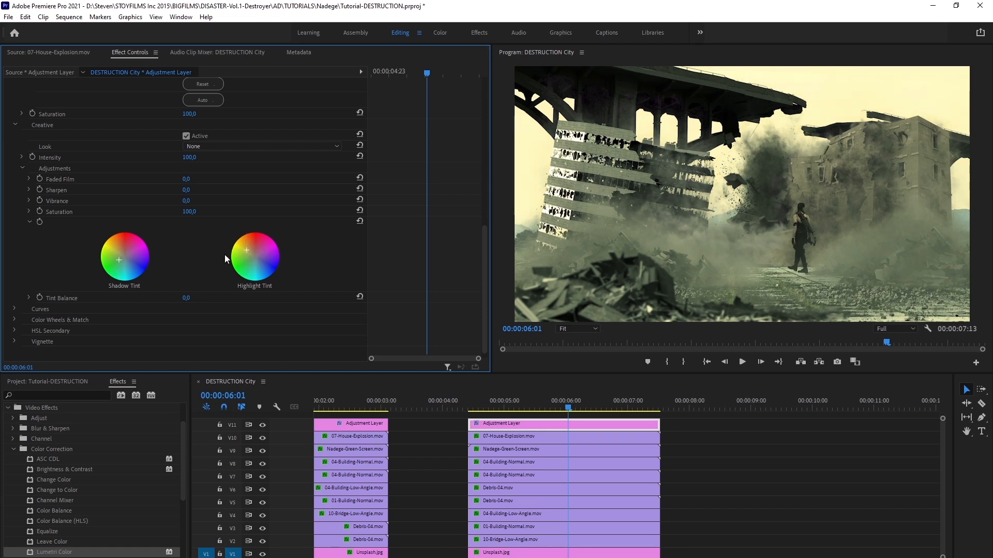
drag(119, 260, 118, 259)
- Play and scrub through the start of the rebuilt composite to check the green-yellow grade
drag(548, 402, 494, 396)
scroll(712, 435, up, 2)
scroll(712, 435, down, 4)
scroll(713, 436, up, 4)
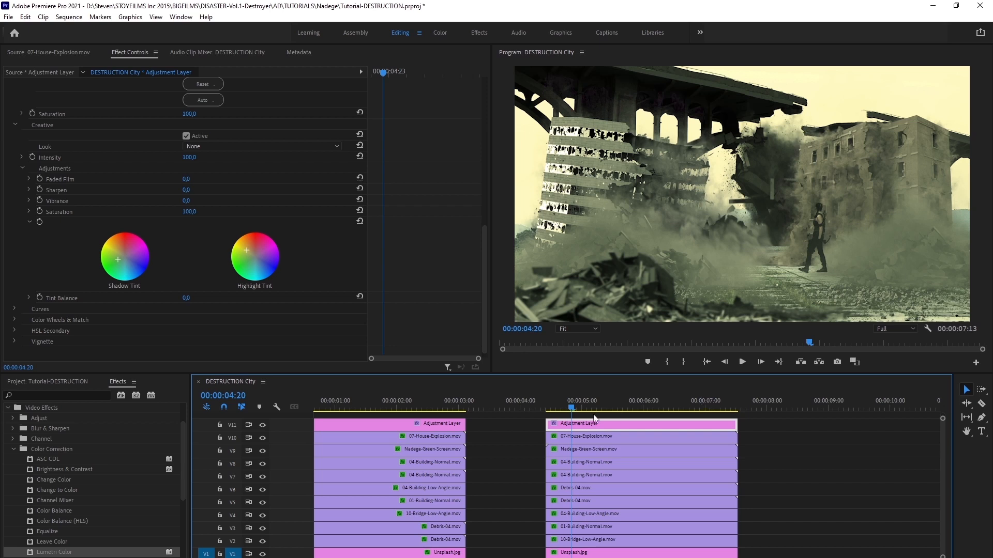
click(560, 407)
key(space)
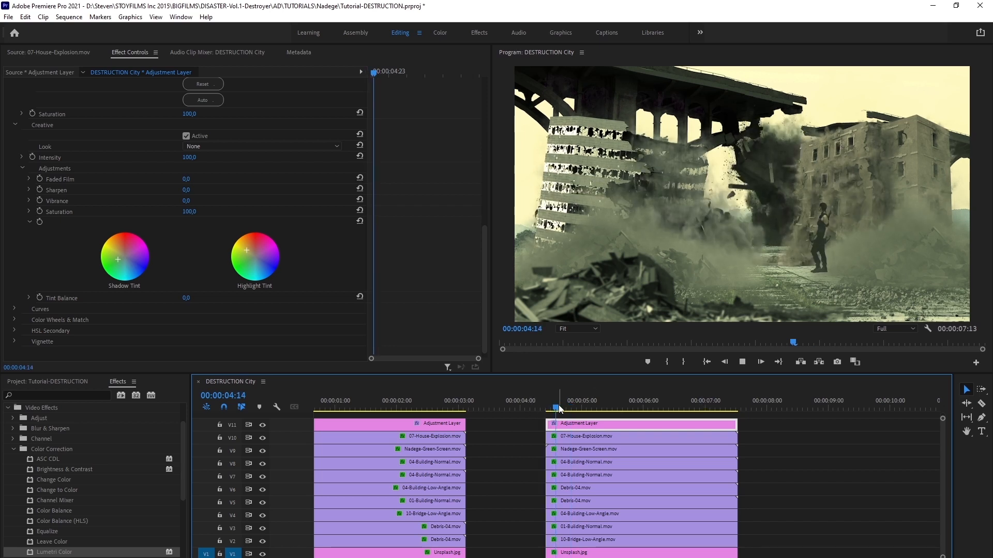
click(561, 408)
drag(563, 411, 592, 404)
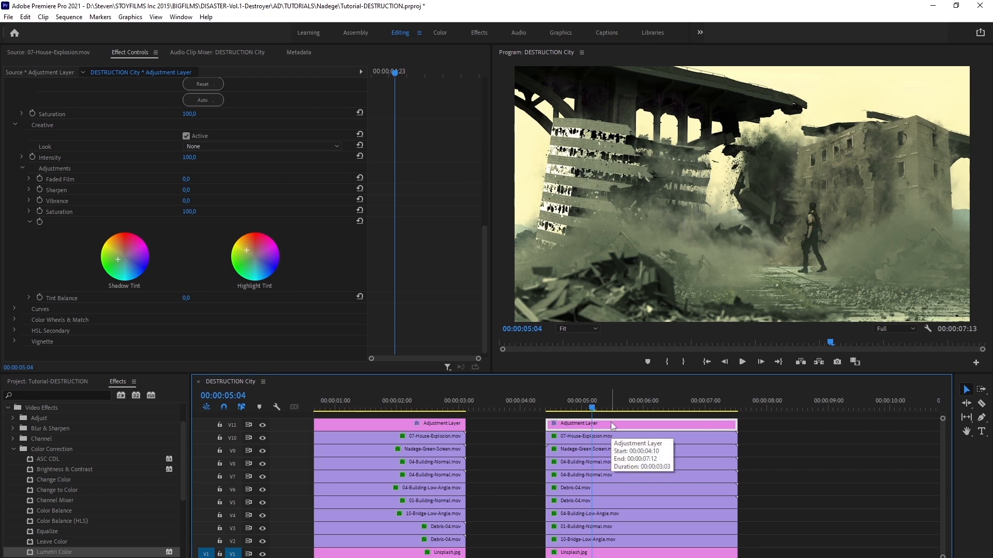
- Scrub through the rest of the graded shot and park the playhead on its last frame at 00:00:07:12
key(ctrl+s)
drag(591, 396, 702, 390)
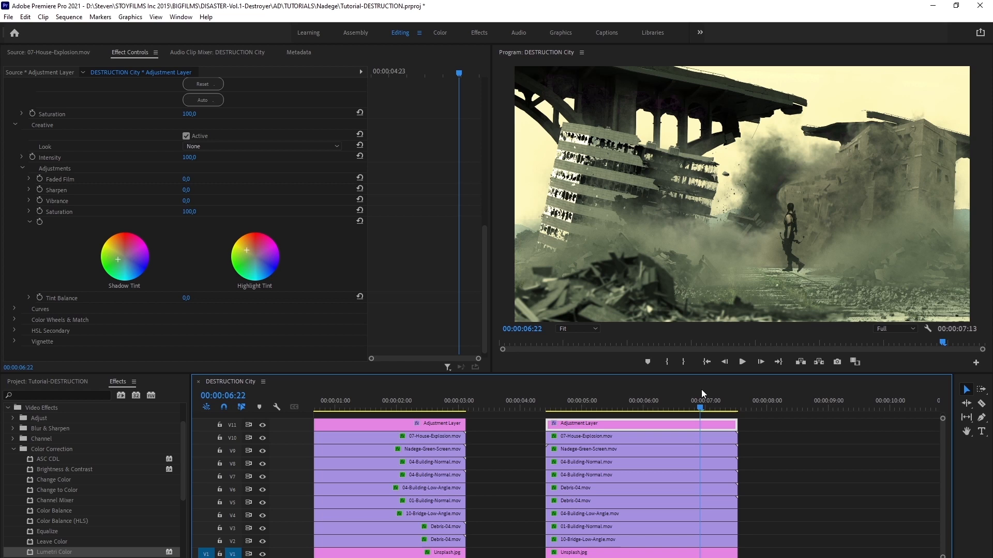
drag(702, 393, 679, 399)
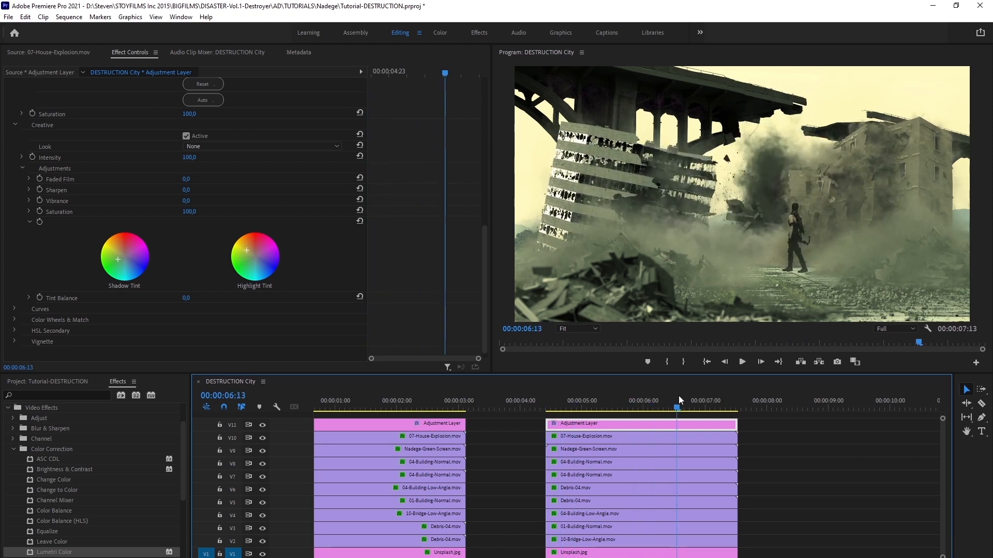
drag(678, 396, 740, 389)
key(Left)
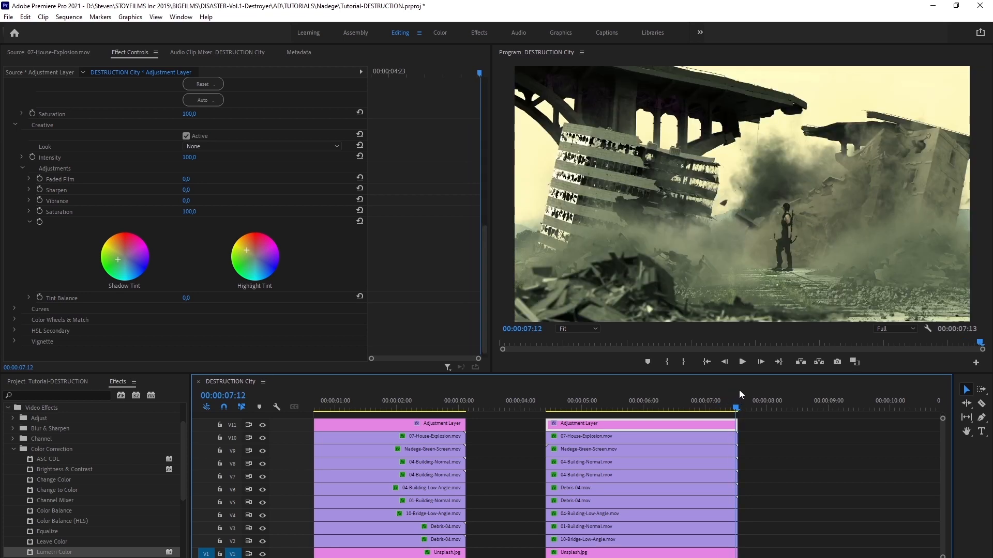
- Select the adjustment layer on V11 and collapse its Lumetri Color settings
mouse_move(944, 444)
mouse_down()
mouse_move(942, 427)
mouse_move(948, 442)
mouse_up()
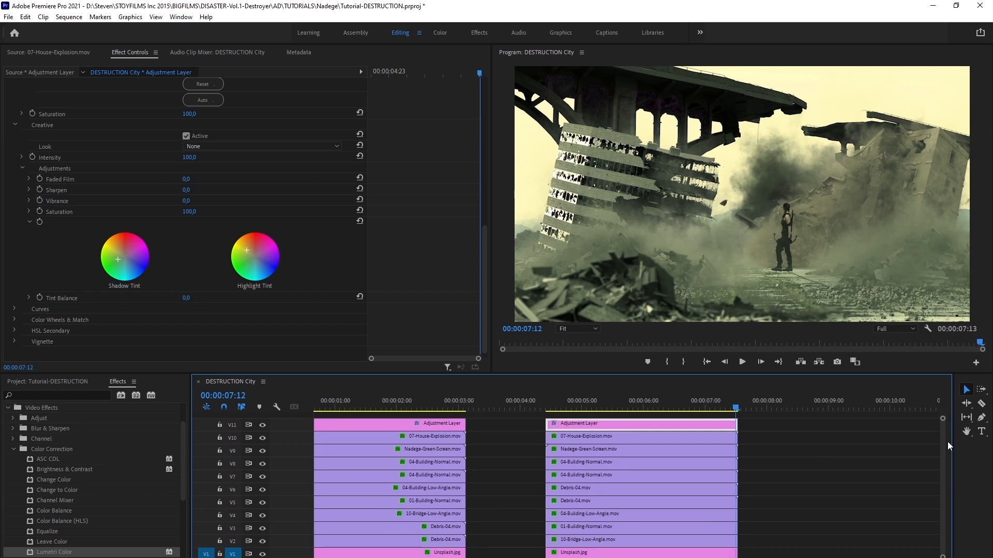
click(634, 423)
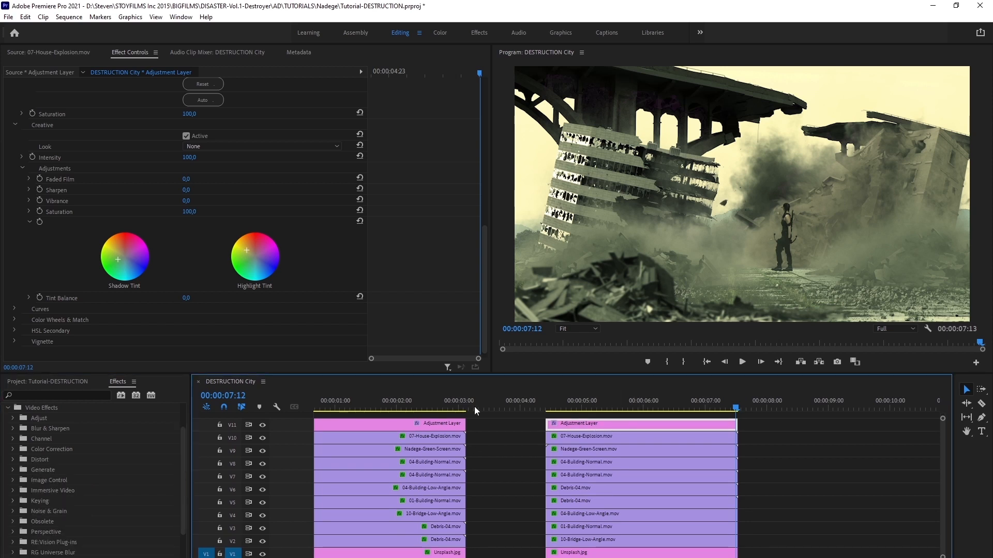
scroll(19, 159, up, 10)
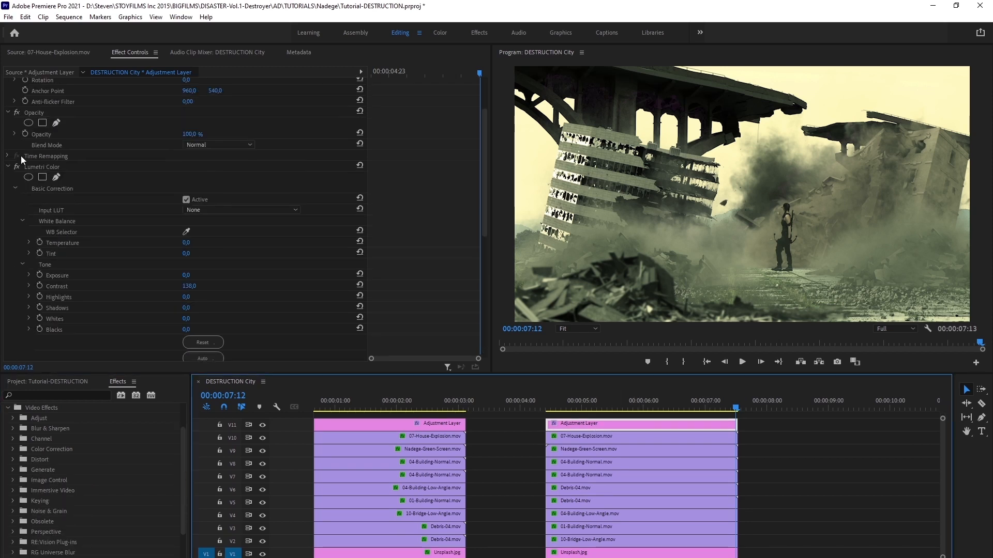
click(5, 181)
click(7, 178)
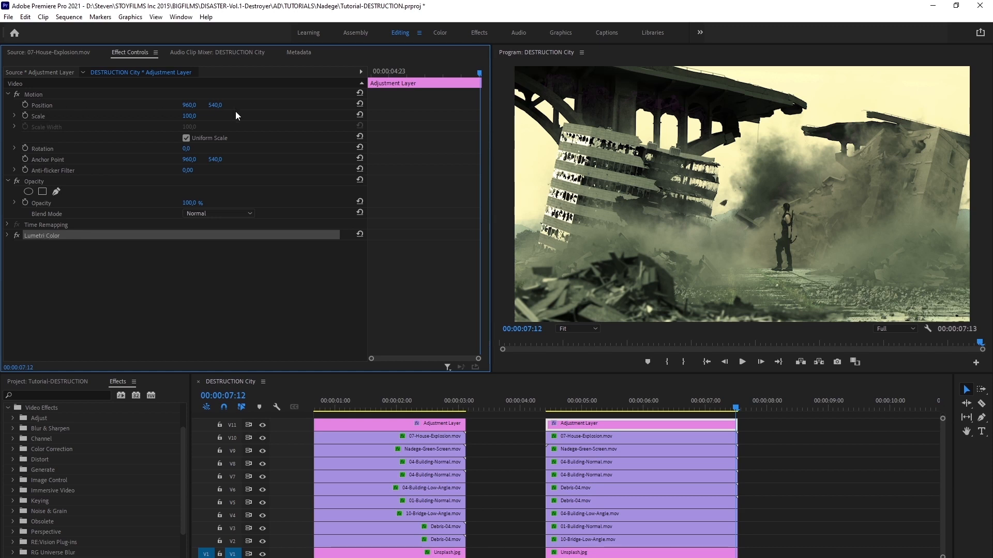
- Try shifting the adjustment layer downward with its Motion position and undo the move
mouse_move(201, 109)
mouse_down()
mouse_move(578, 109)
mouse_move(220, 105)
mouse_up()
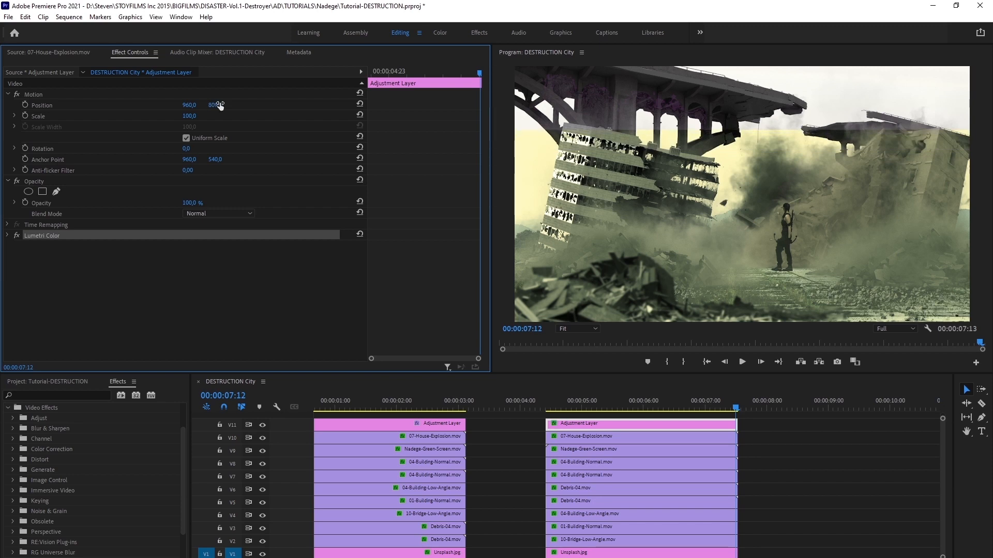
key(ctrl+z)
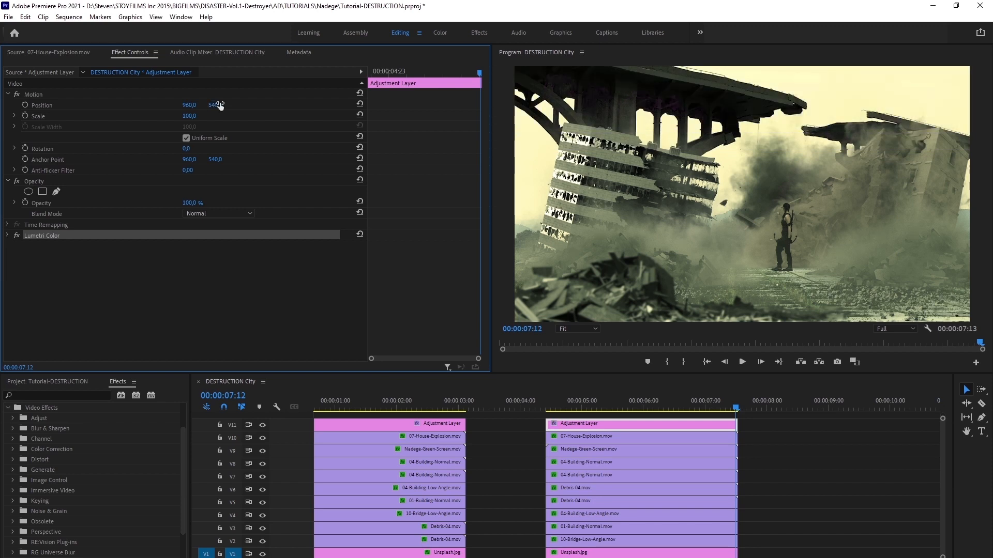
- Apply the Distort effect Transform to the adjustment layer, below Lumetri Color
click(13, 460)
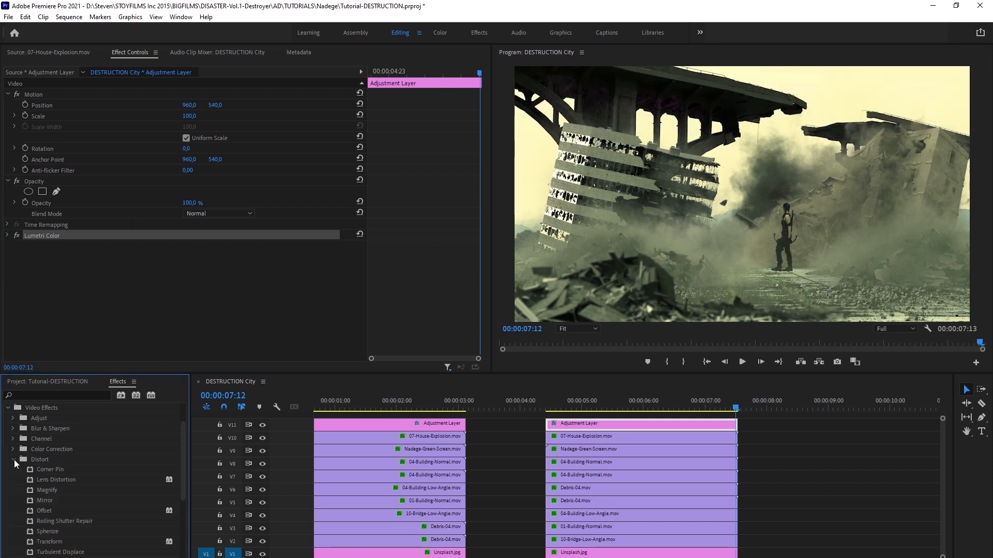
drag(54, 544, 109, 294)
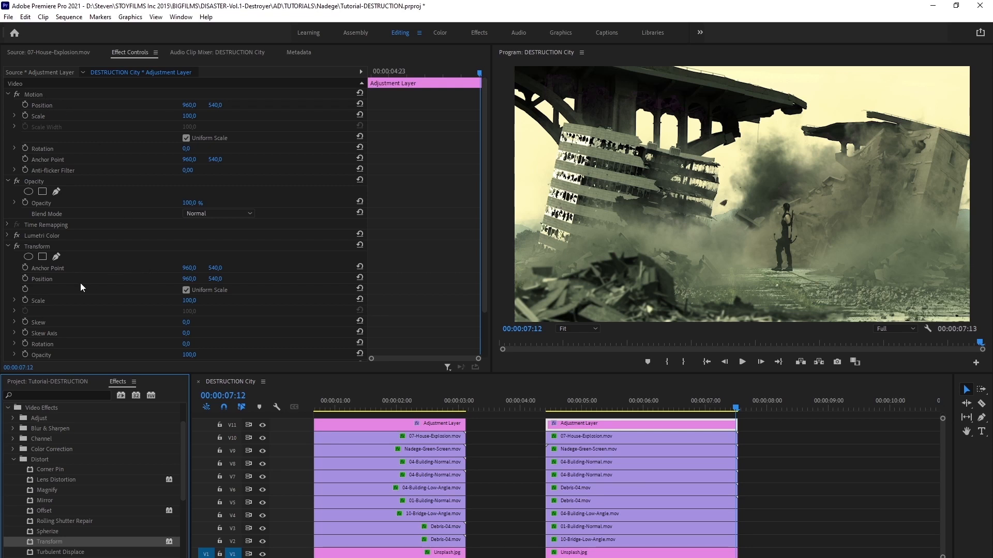
- Try a sideways shift of the Transform effect's Position, undo it, and set the Transform Scale to 105
drag(216, 279, 179, 279)
key(ctrl+z)
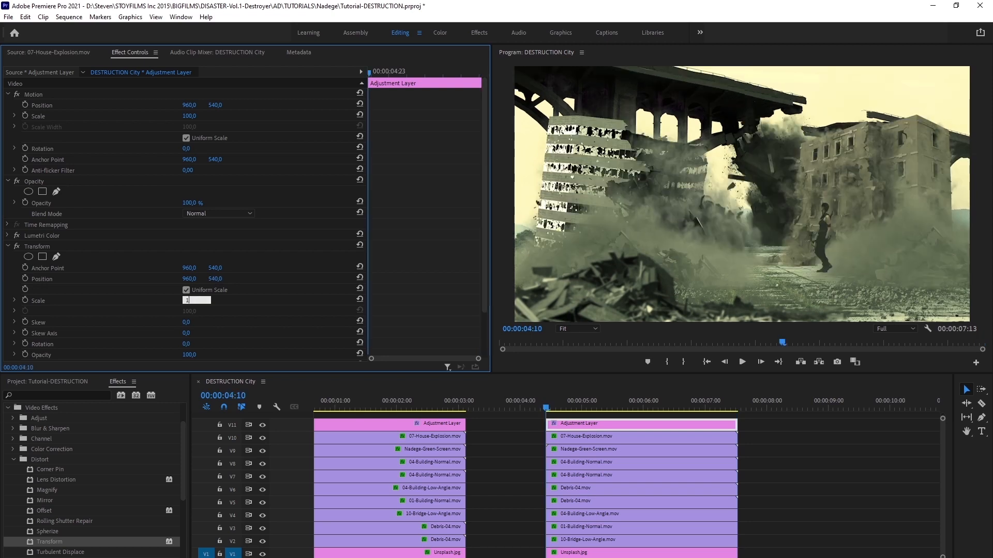
text(105)
key(Return)
mouse_move(189, 268)
mouse_down()
mouse_move(6, 268)
mouse_move(381, 268)
mouse_move(189, 268)
mouse_up()
click(196, 300)
text(105)
key(Return)
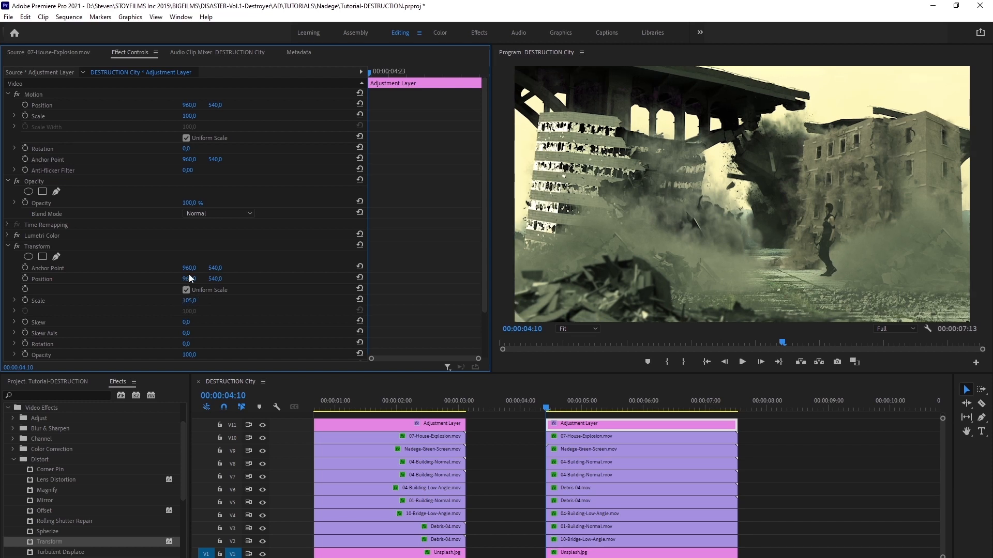
- Shift the Transform Position X to about 912 at 00:00:04:10 and start keyframing Position there
drag(187, 283, 162, 283)
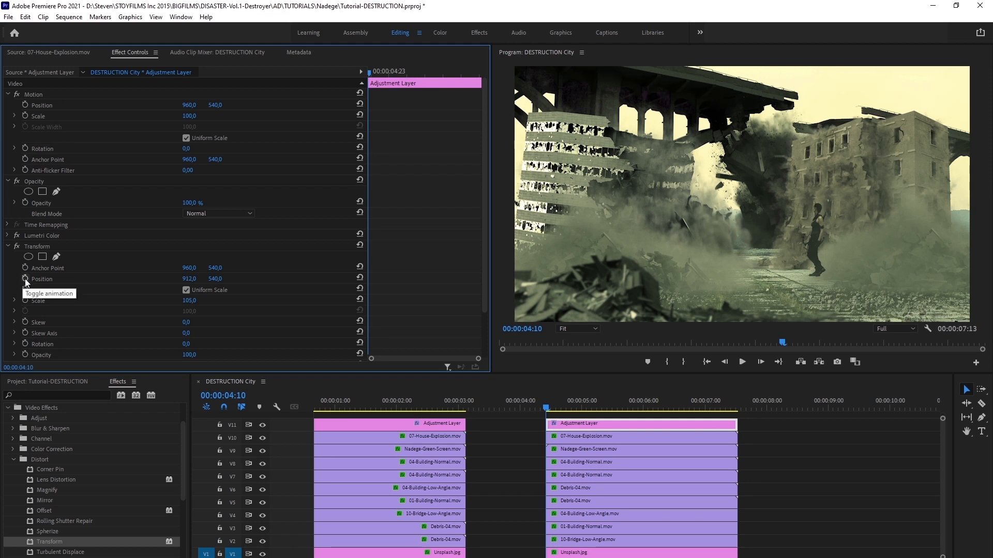
click(25, 279)
click(121, 282)
drag(184, 279, 186, 280)
- Add an end Position keyframe to the Transform effect at 00:00:07:12 with X at about 1002
click(698, 407)
drag(699, 410, 736, 405)
drag(187, 283, 235, 283)
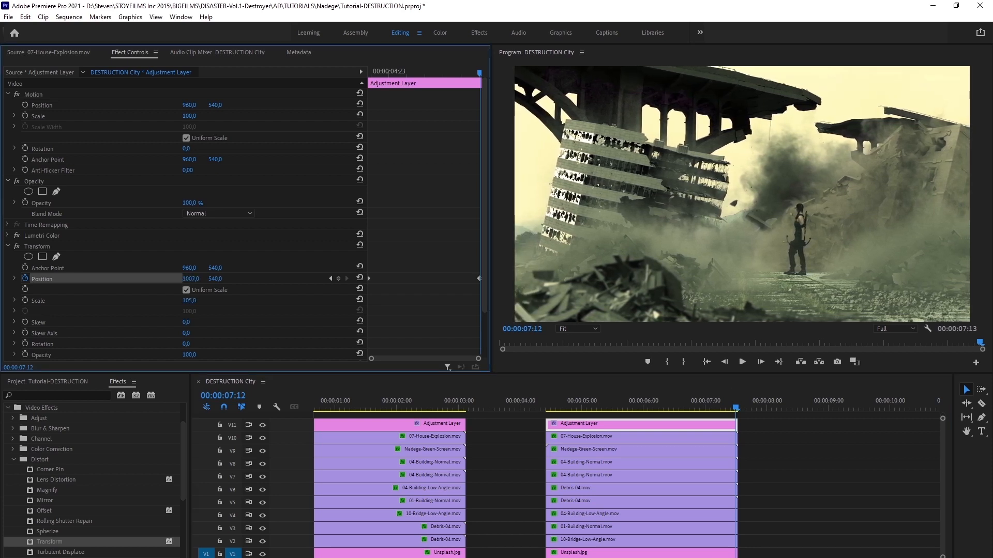
- Scrub and play through the second shot to examine the sideways movement of the whole composite
drag(551, 407, 699, 393)
drag(736, 397, 593, 419)
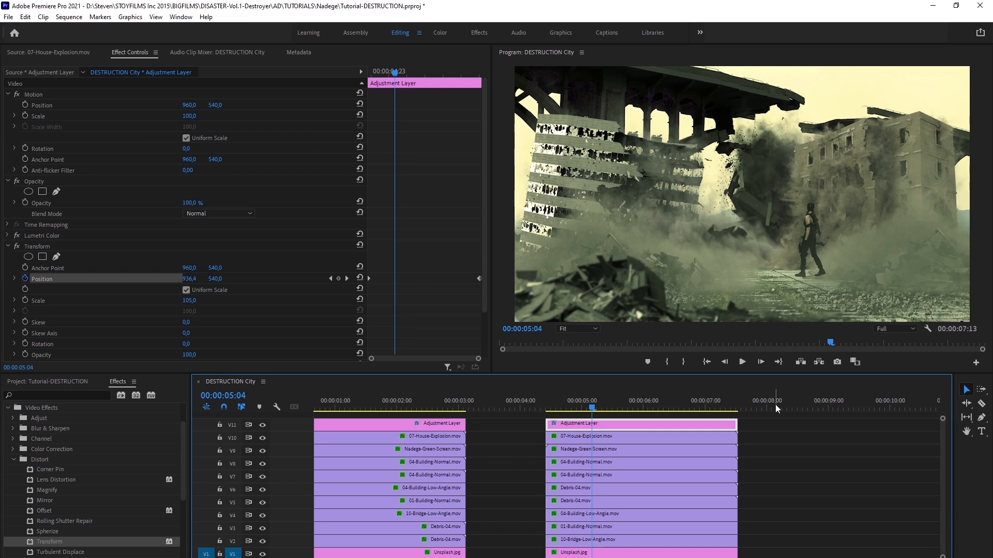
drag(568, 406, 618, 411)
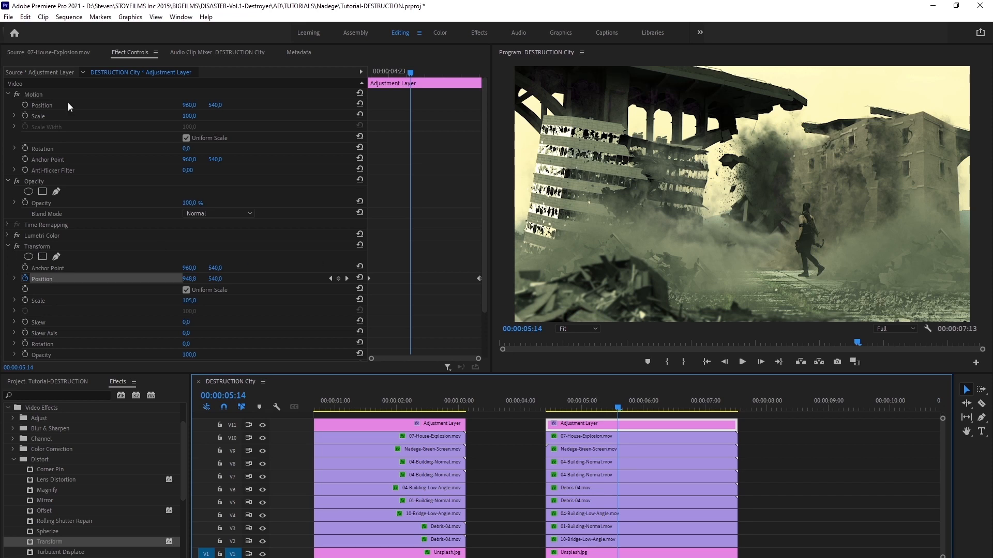
mouse_move(561, 404)
mouse_down()
mouse_move(699, 389)
mouse_move(554, 393)
mouse_up()
key(space)
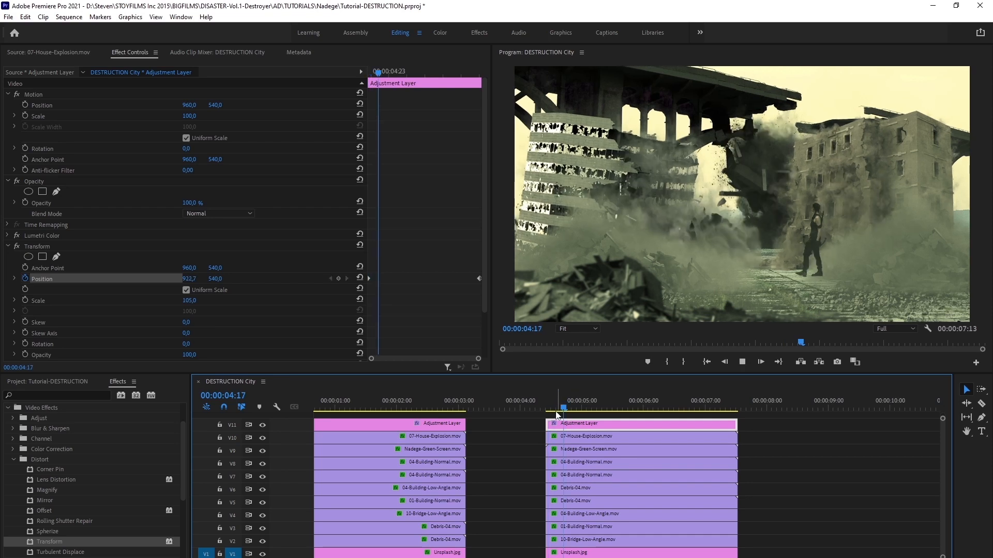
click(653, 406)
drag(653, 406, 687, 398)
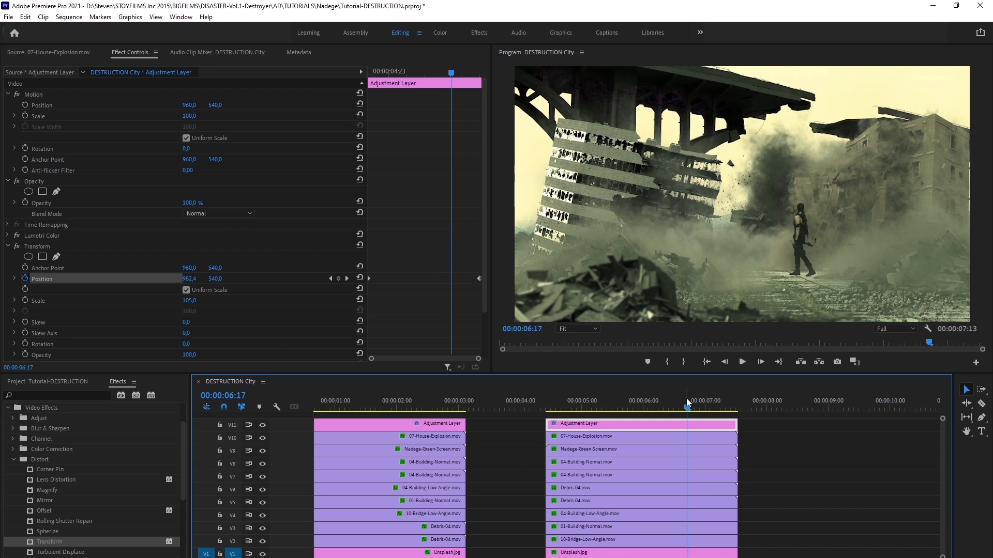